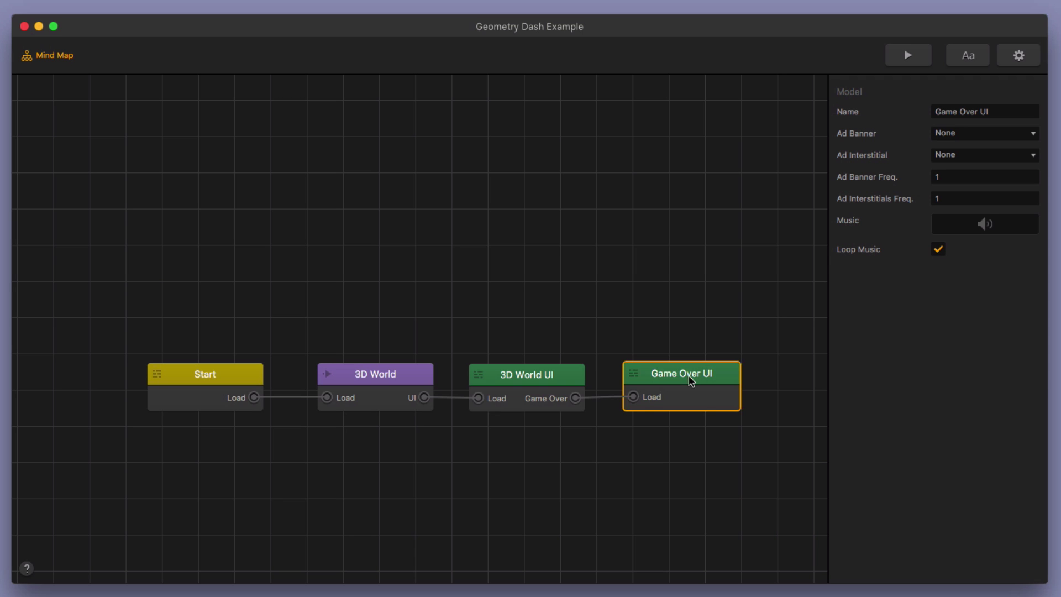
Step: Open the 3D World UI and add white.png as an image, stretched to cover the whole screen area
double_click(535, 390)
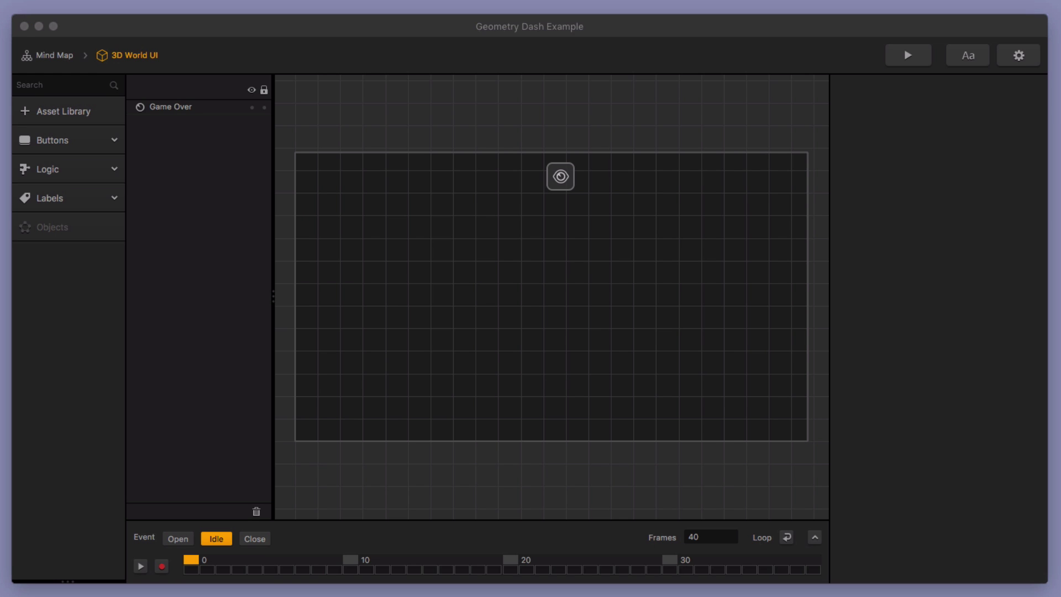
left_click_drag(675, 376, 655, 409)
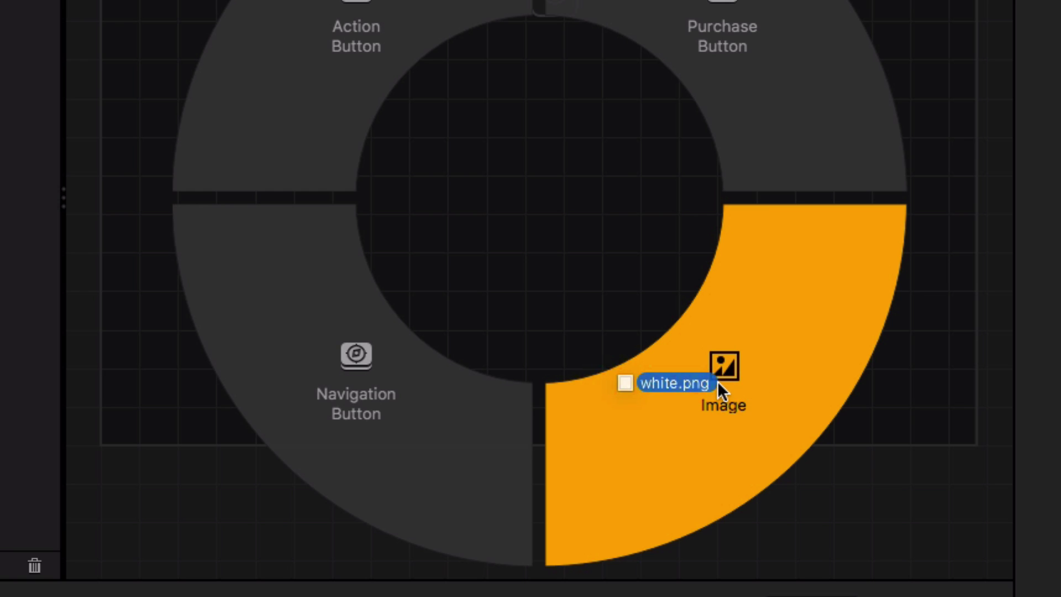
left_click_drag(718, 385, 743, 384)
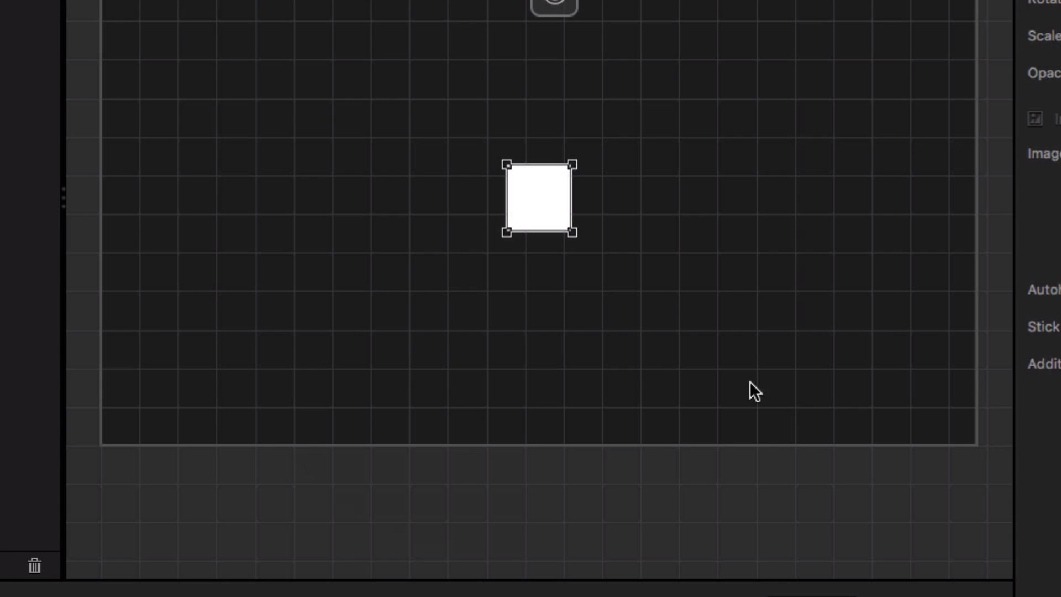
left_click_drag(533, 278, 372, 210)
left_click_drag(570, 317, 814, 447)
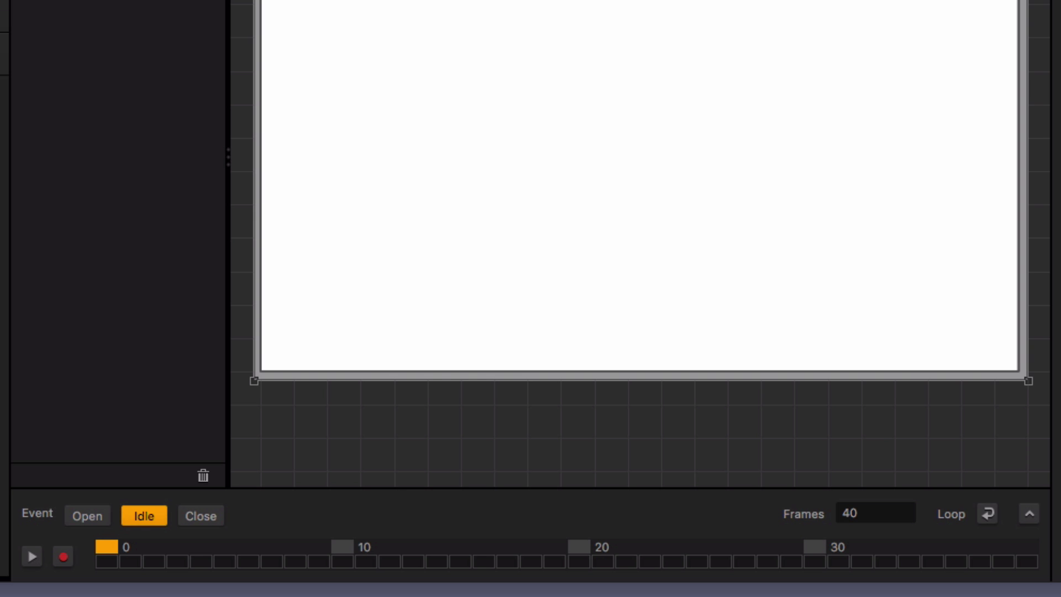
Step: Set the length of the 3D World UI's Open event animation to 20 frames
left_click(89, 516)
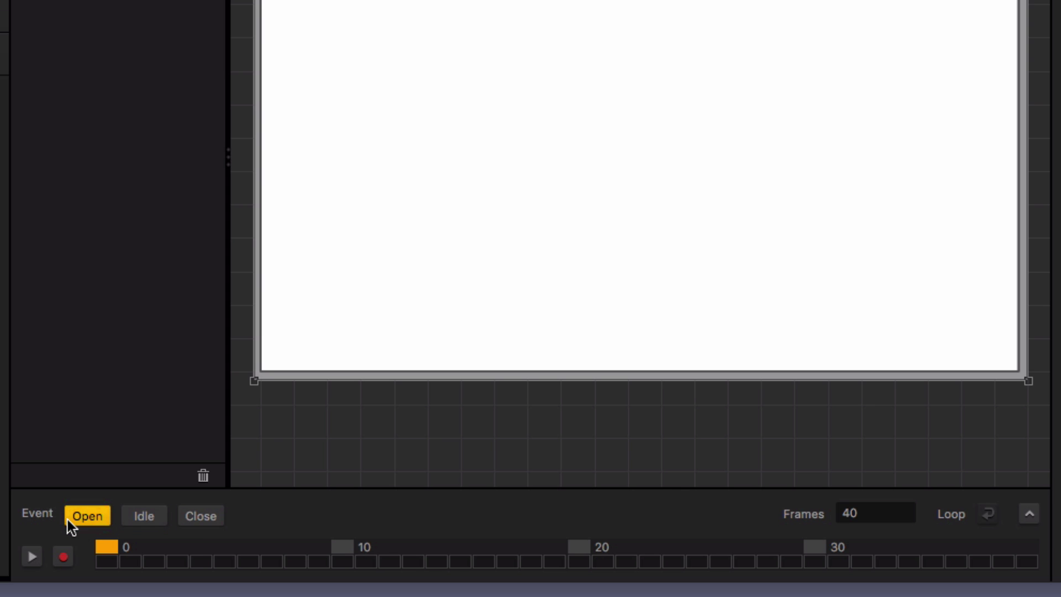
double_click(873, 517)
type("20")
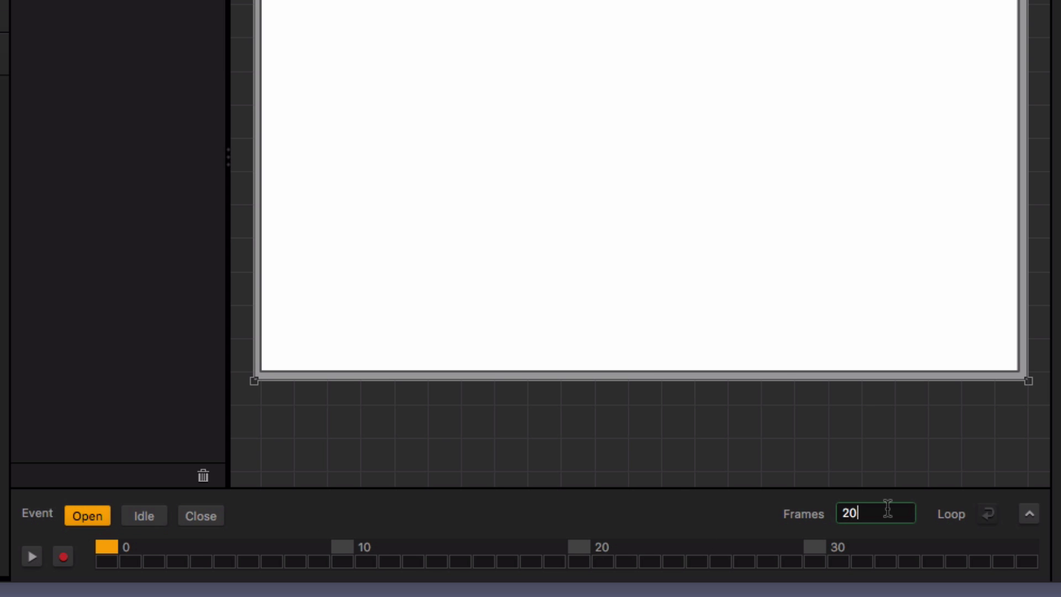
key("Return")
left_click(807, 515)
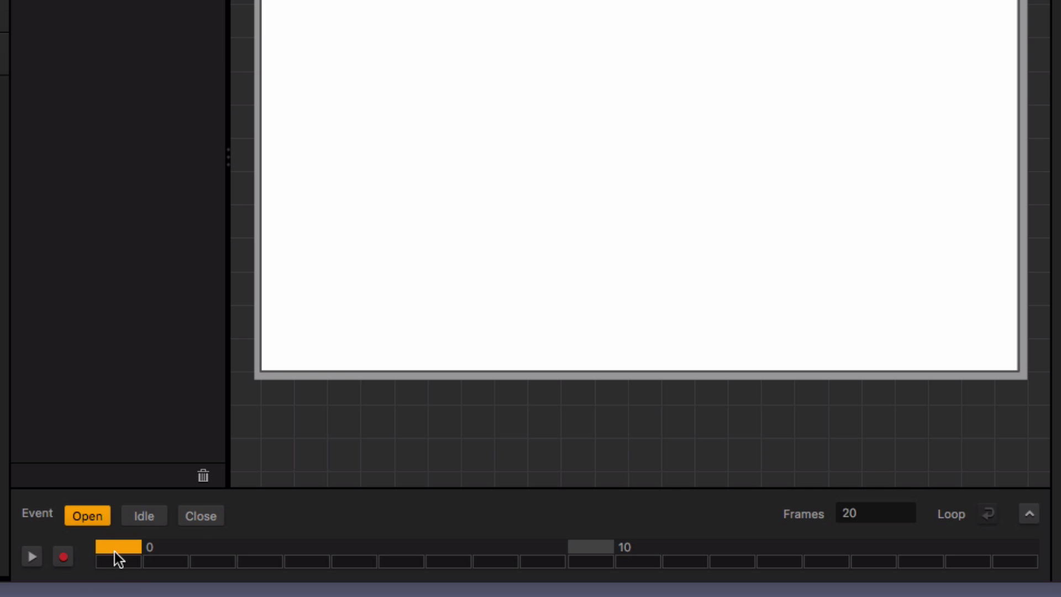
Step: Record a fade-out of the white image in the Open event, with opacity 1 at frame 0 and opacity 0 at the last frame
left_click(64, 557)
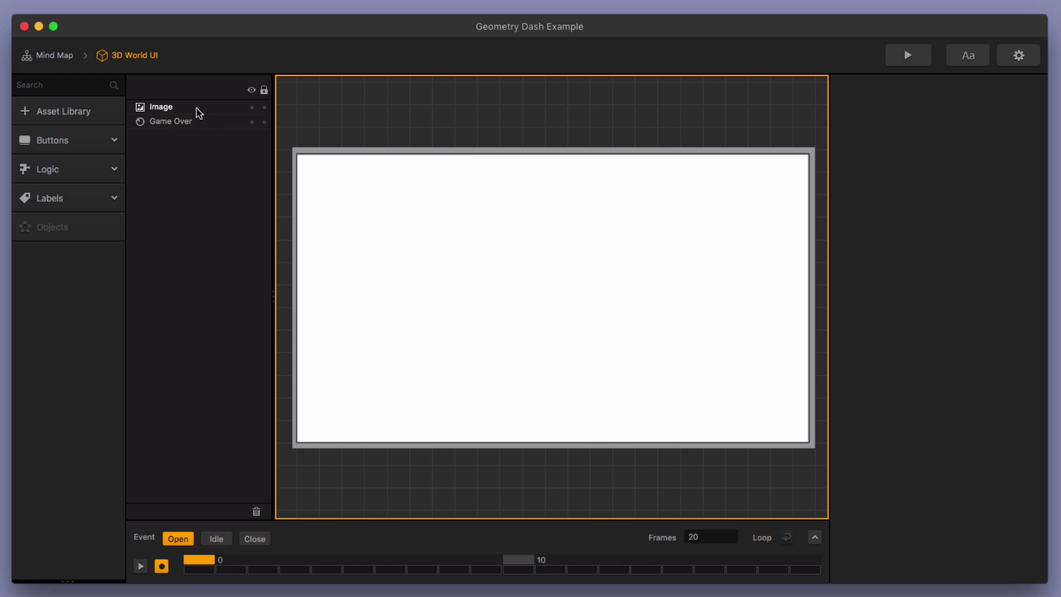
left_click(197, 108)
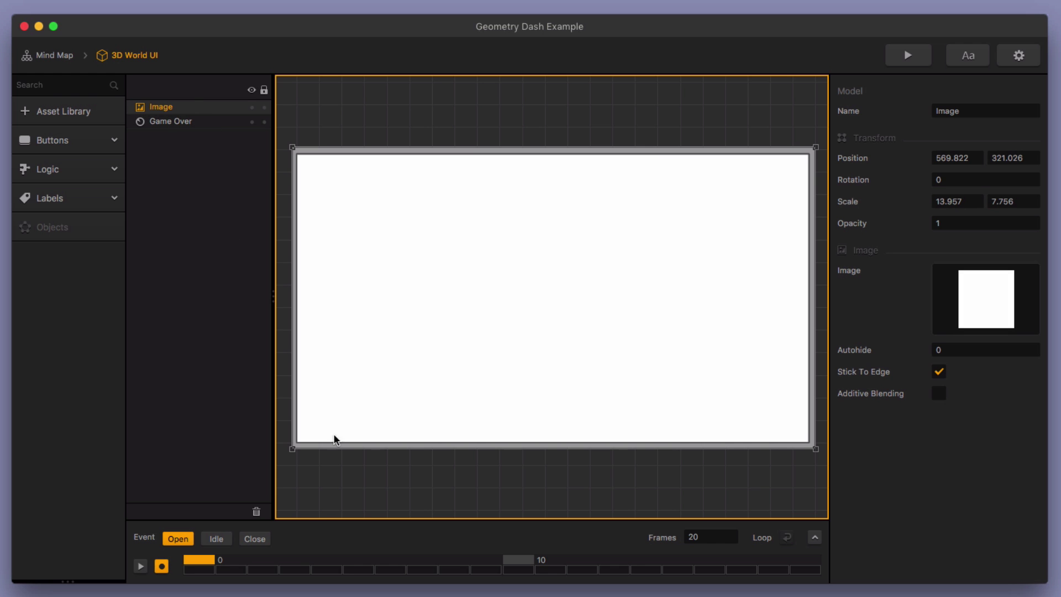
left_click(941, 222)
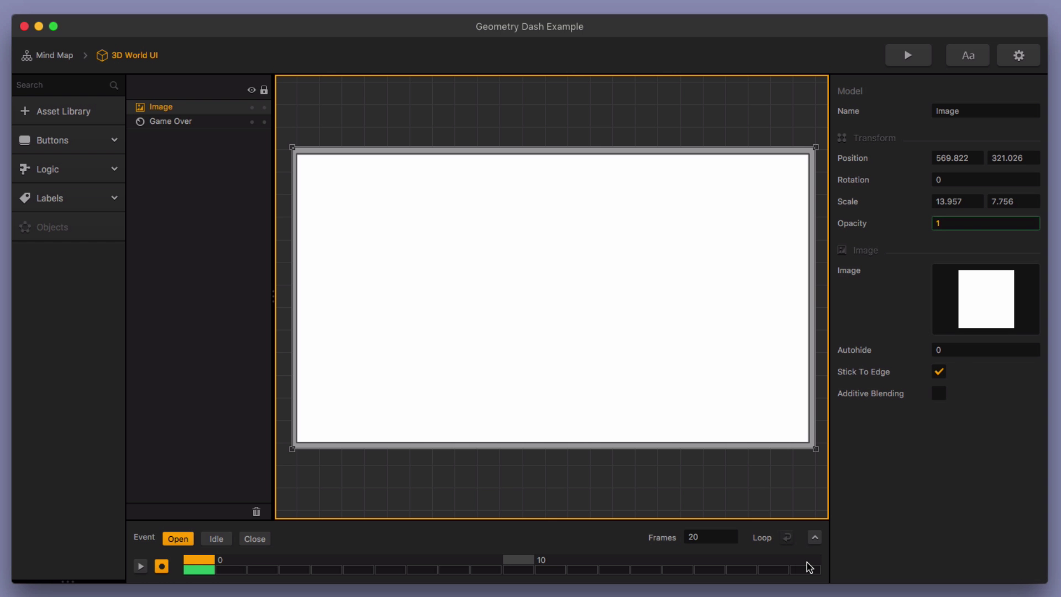
left_click(807, 563)
left_click(975, 220)
type("0")
key("Return")
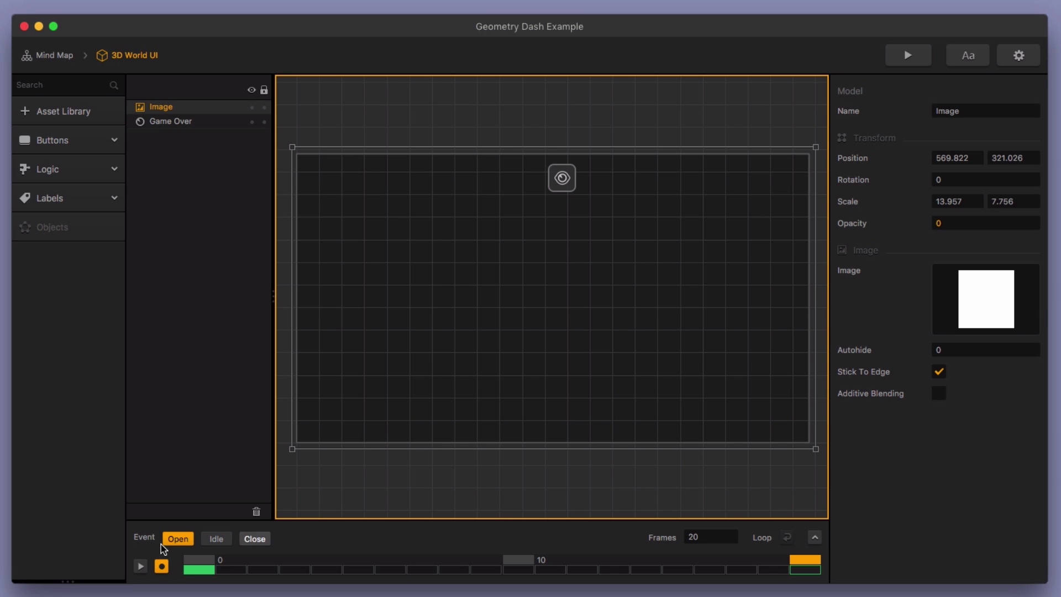
left_click(161, 566)
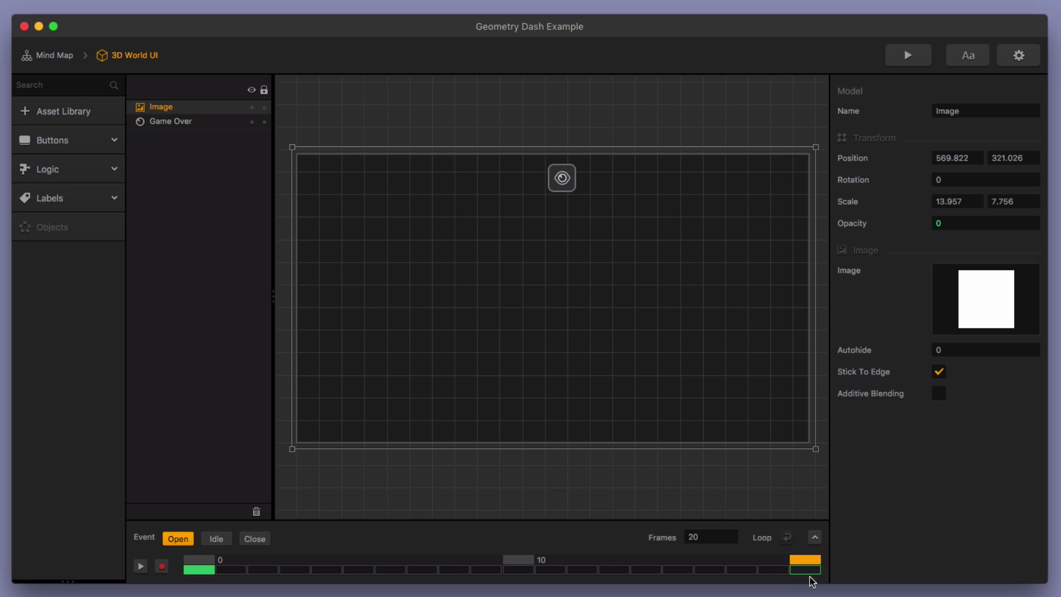
left_click(161, 566)
Step: Open the Main Character's node graph in the 3D World and move the Event node further away from the Defeat node
left_click(44, 57)
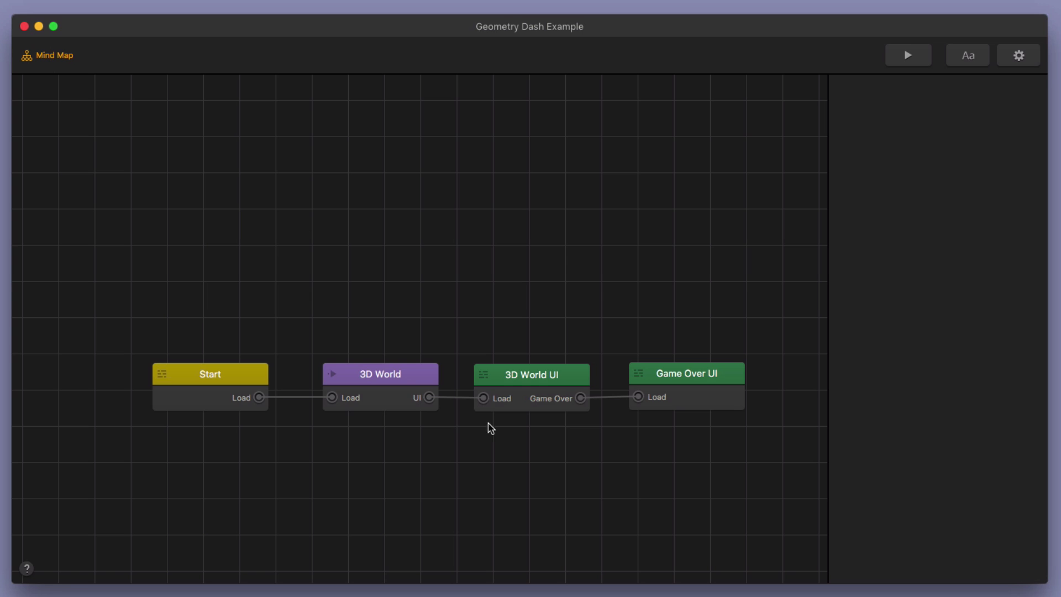
double_click(406, 375)
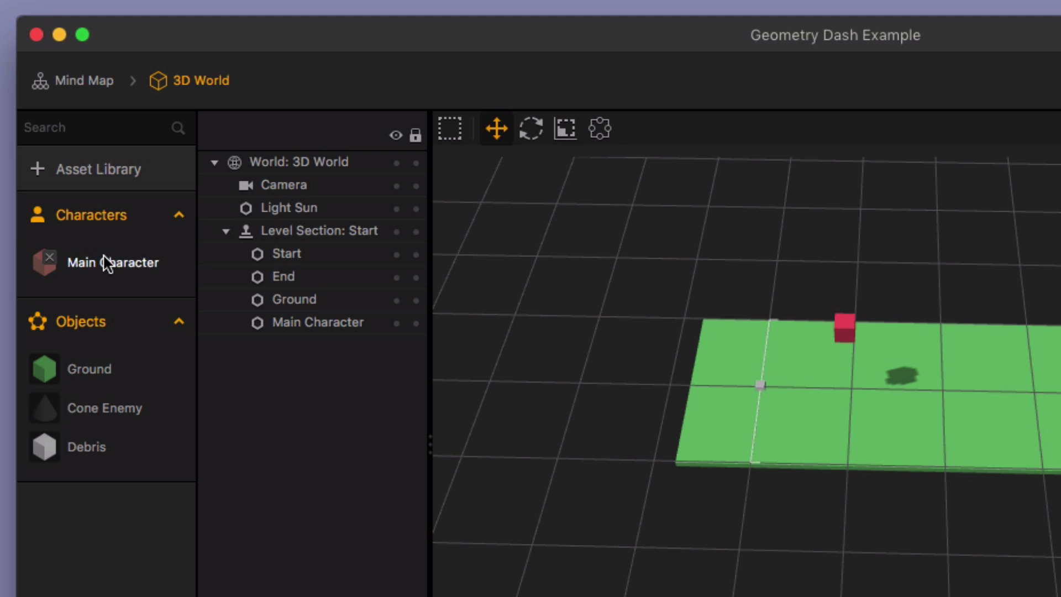
double_click(106, 264)
left_click_drag(711, 520, 733, 508)
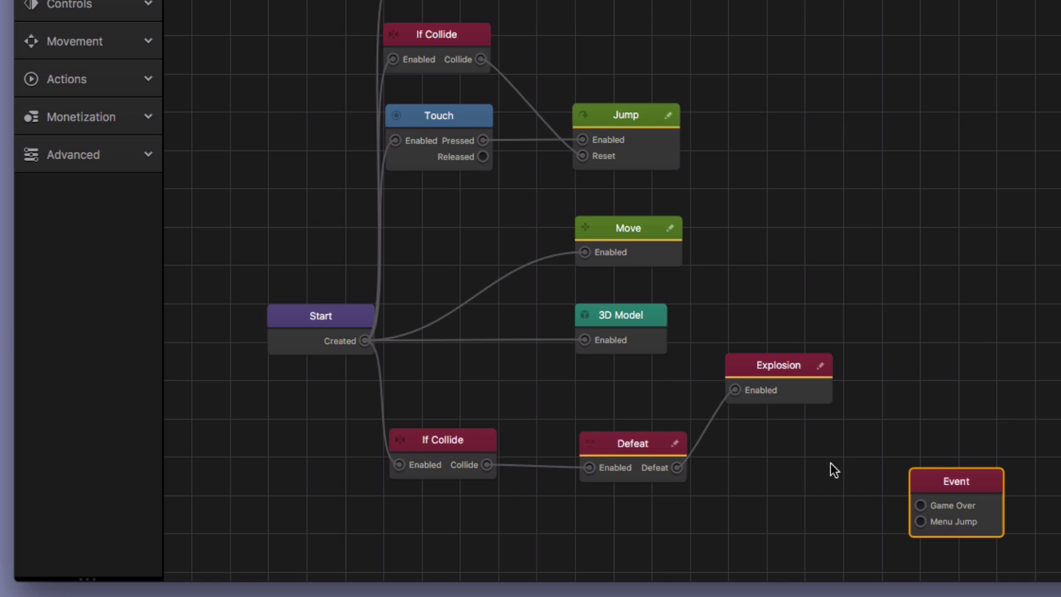
Step: Add a Delay node, connecting Defeat's output to its In and its Out to the Event node's Game Over input
left_click(111, 155)
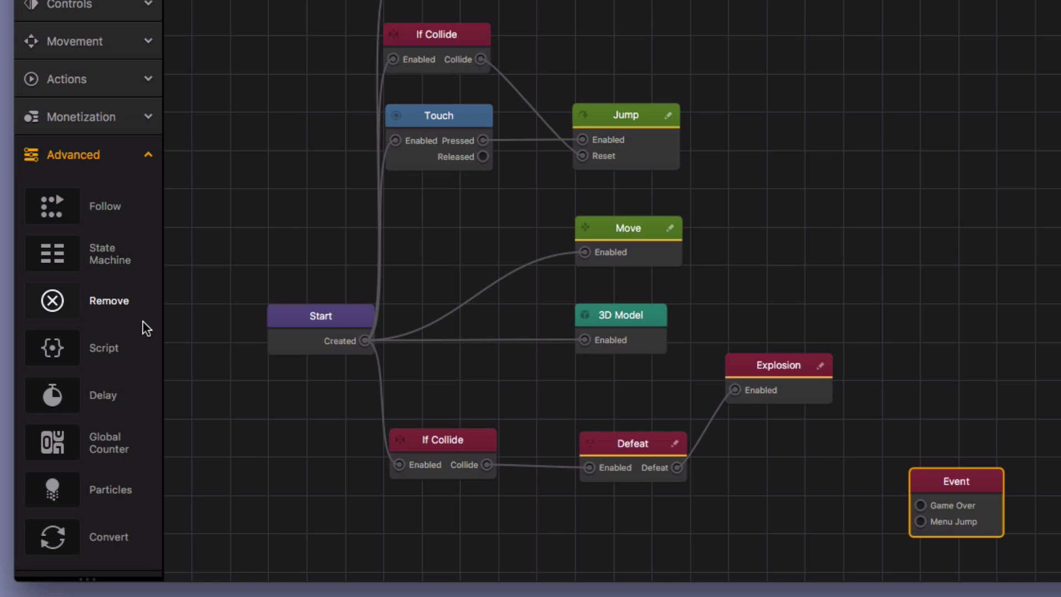
left_click_drag(108, 387, 779, 483)
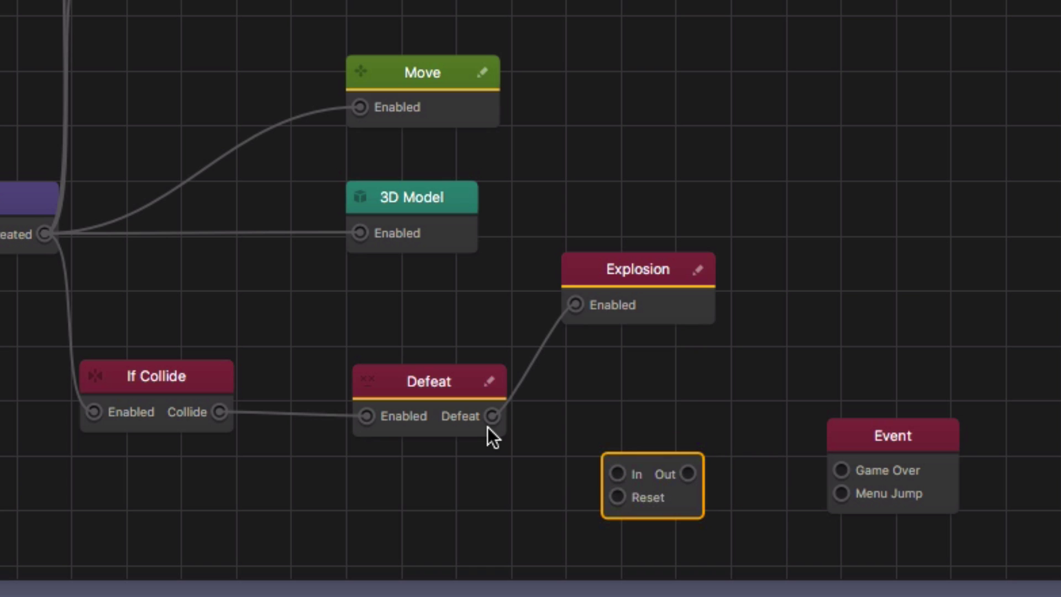
left_click_drag(491, 417, 617, 472)
left_click_drag(688, 473, 840, 469)
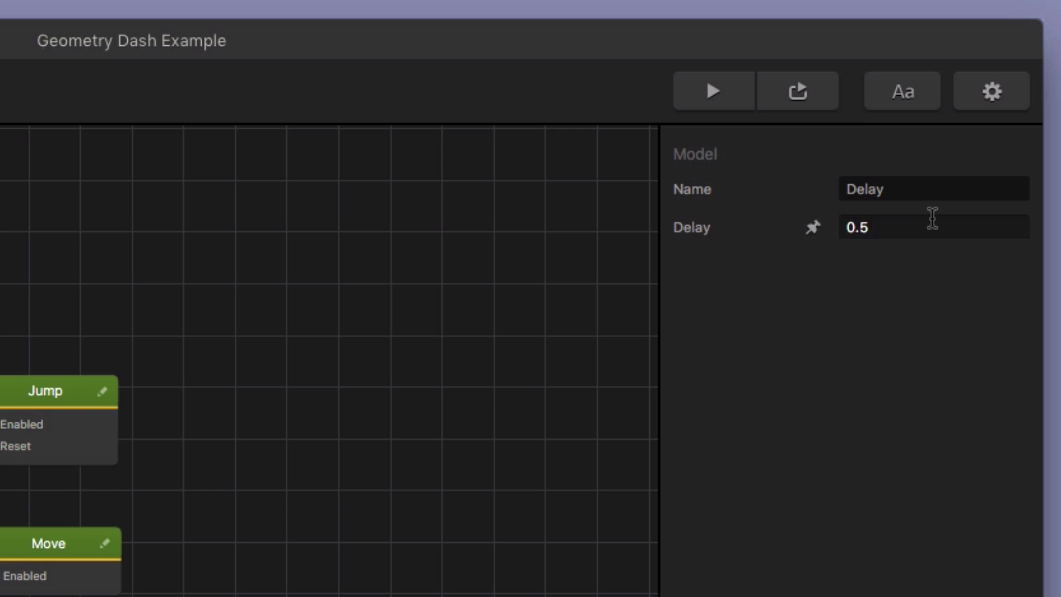
Step: Set the Delay node's delay to 2 and save the project
left_click(929, 219)
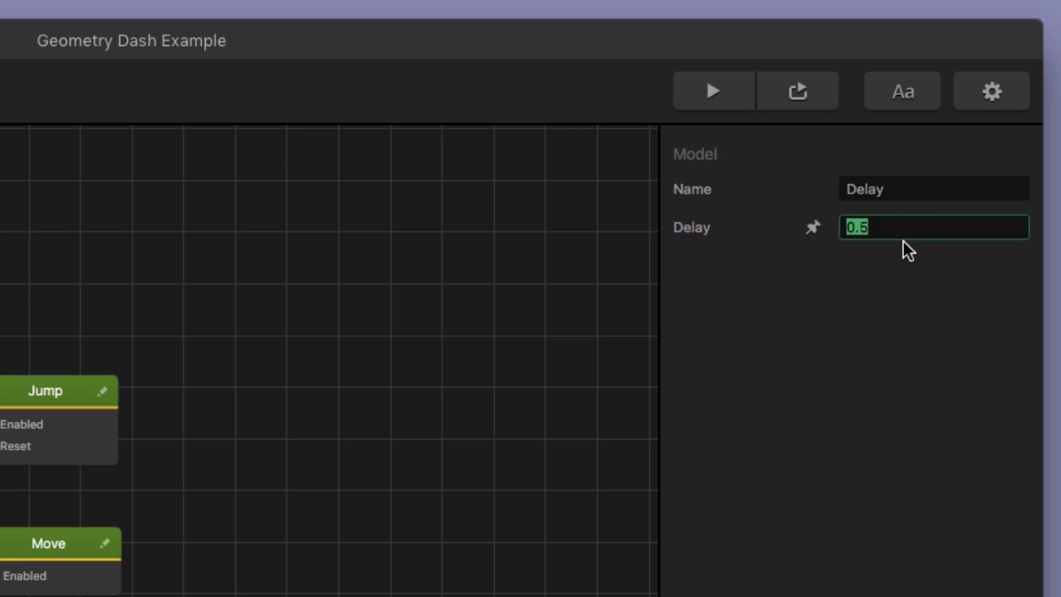
type("2")
key("Return")
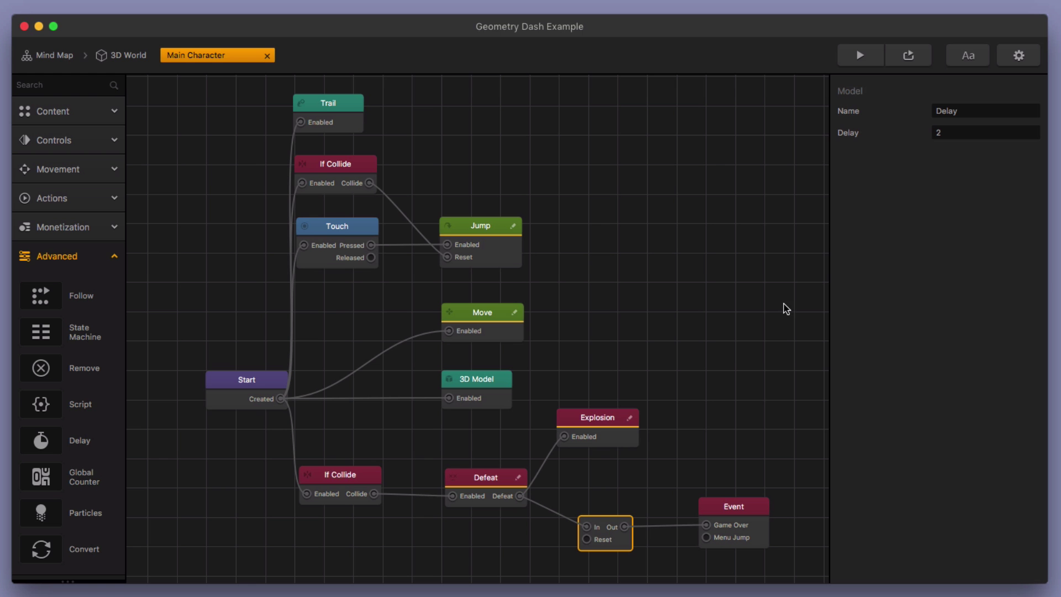
left_click(782, 309)
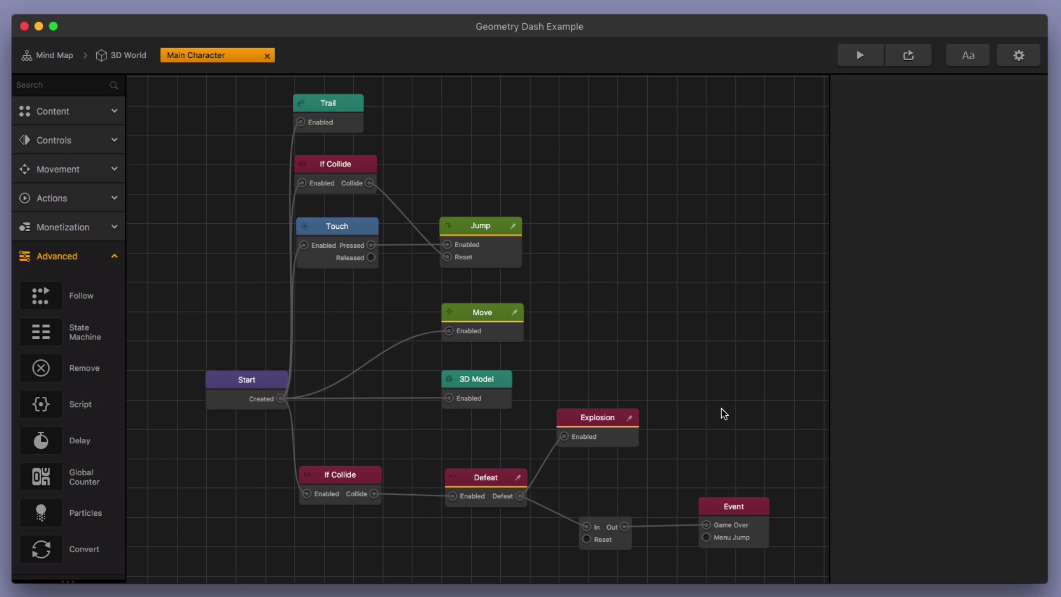
left_click(630, 548)
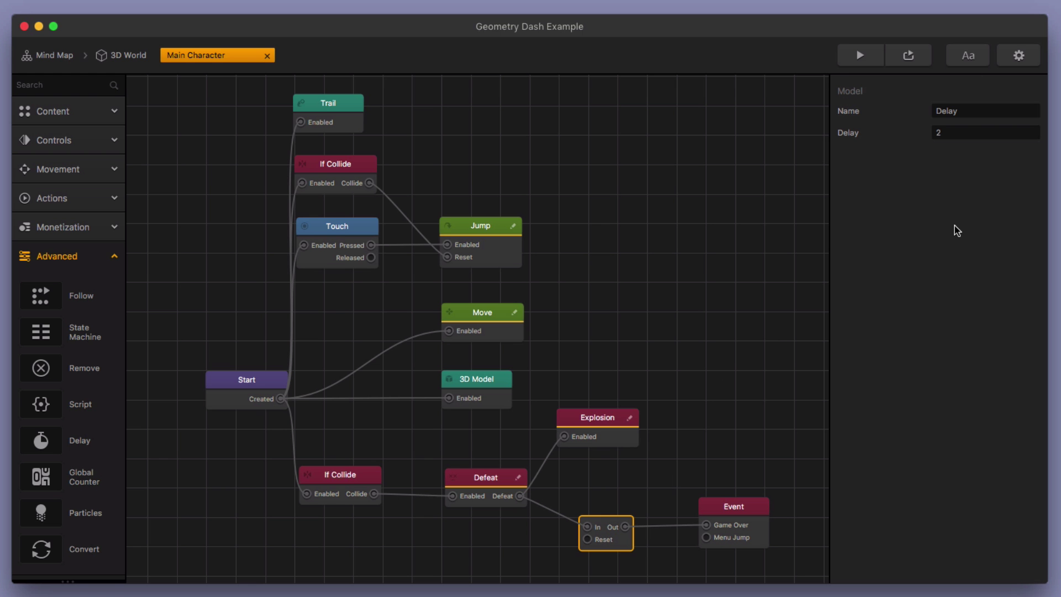
key("super+s")
Step: Preview the game from the start screen and make the cube jump at the cones to test the fade and game-over delay
left_click(863, 58)
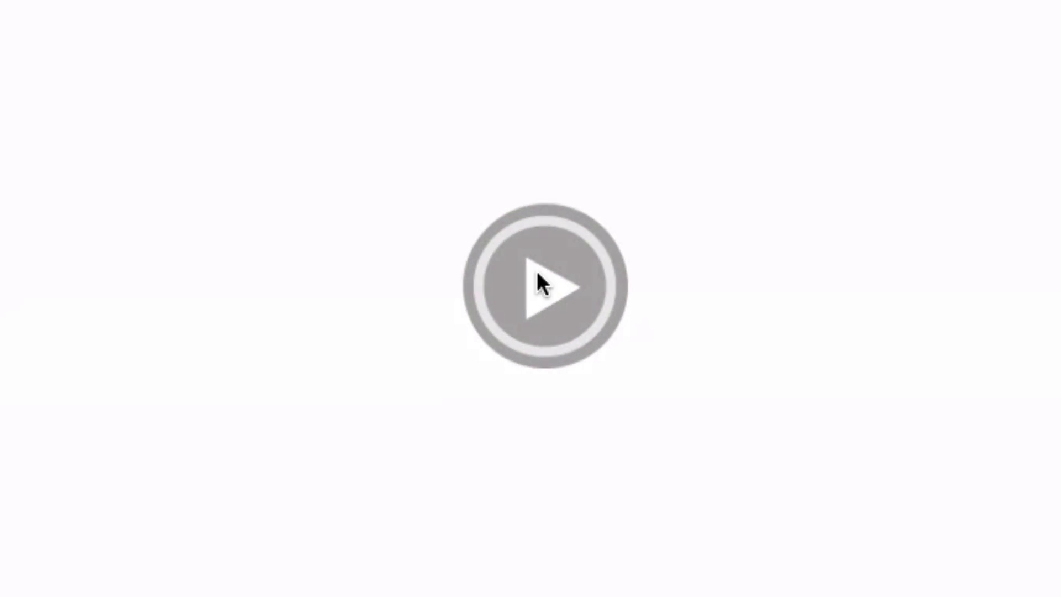
left_click(548, 294)
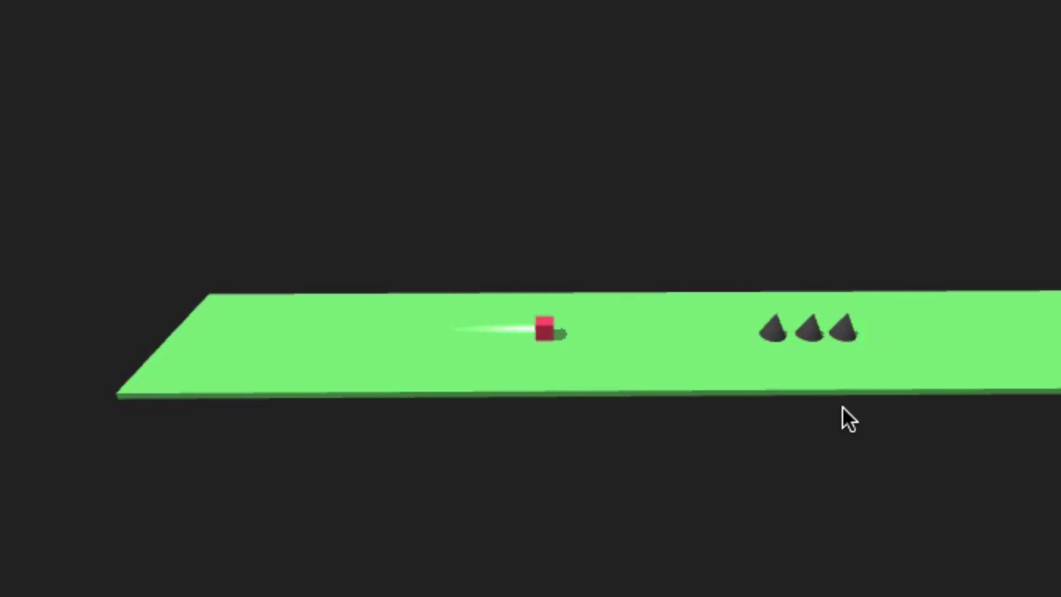
key("space")
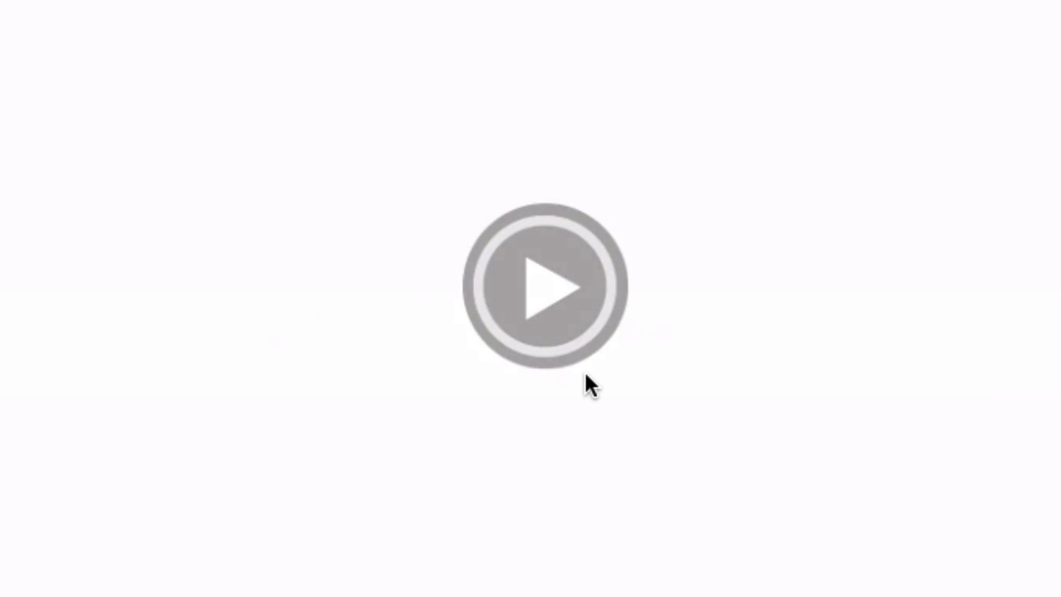
left_click(556, 304)
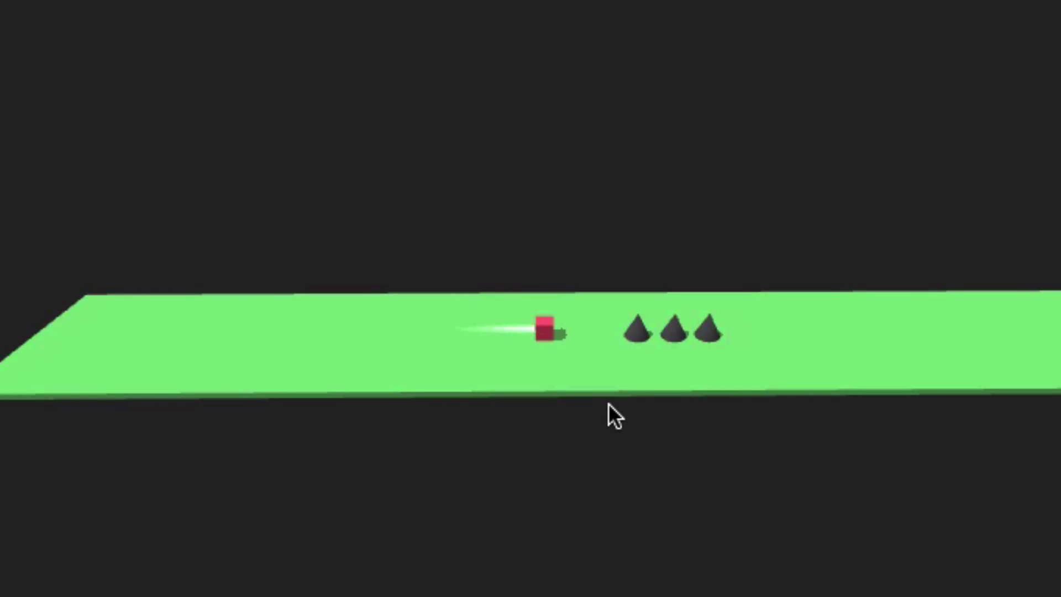
left_click(608, 403)
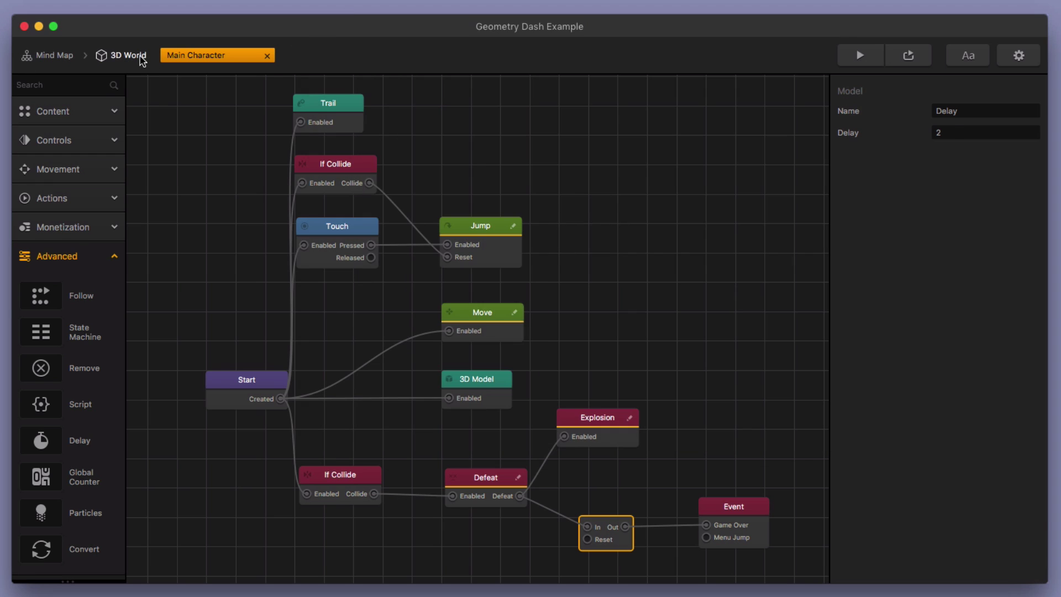
Step: Return to the 3D World, check the framing in a preview, and move the game camera closer to the ground through the camera view
left_click(133, 58)
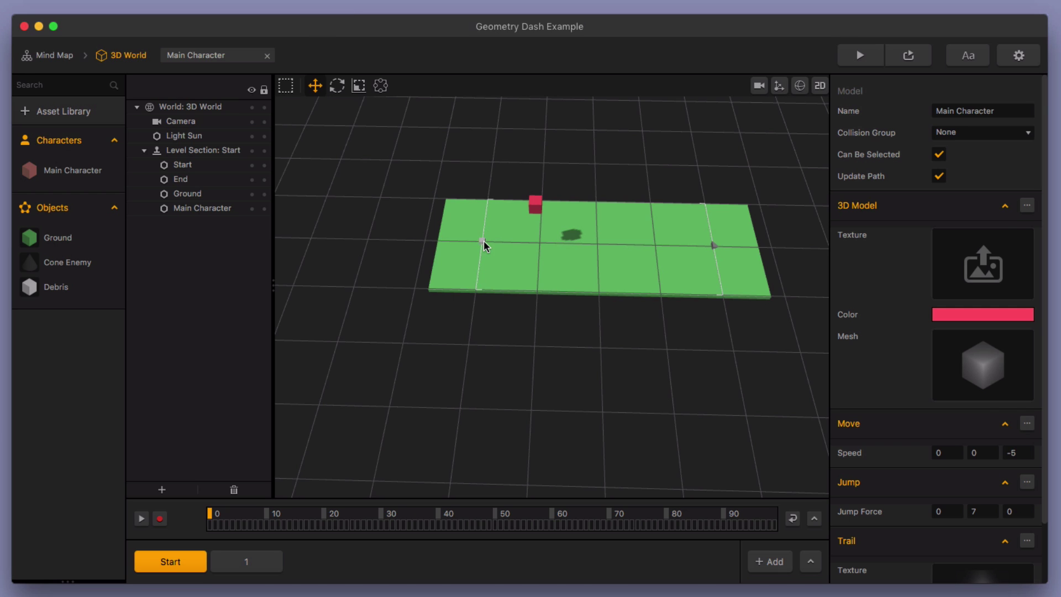
left_click(760, 86)
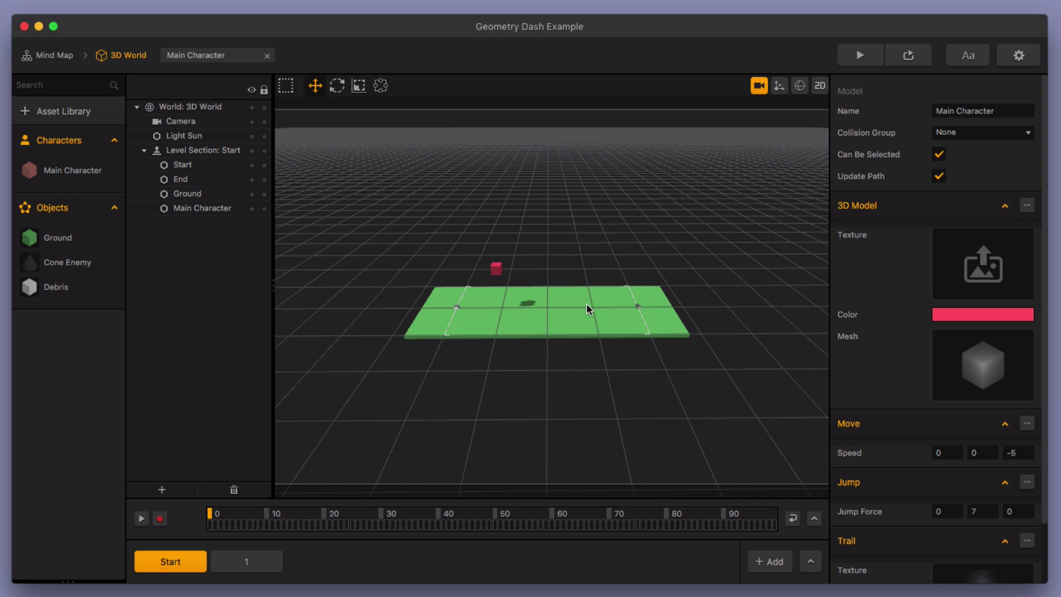
left_click(860, 55)
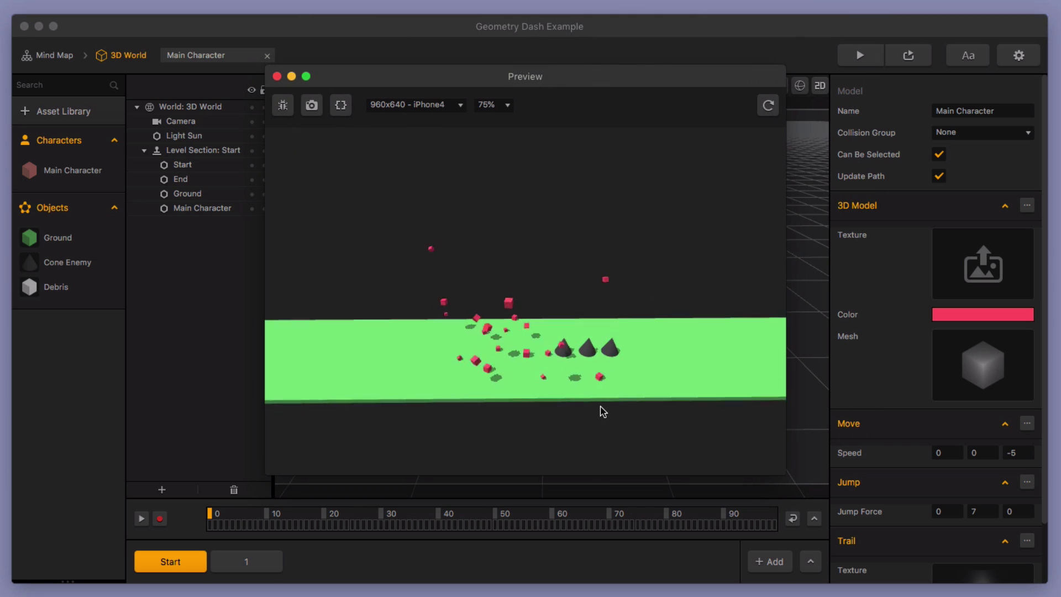
left_click(277, 76)
middle_click_drag(556, 244, 557, 267)
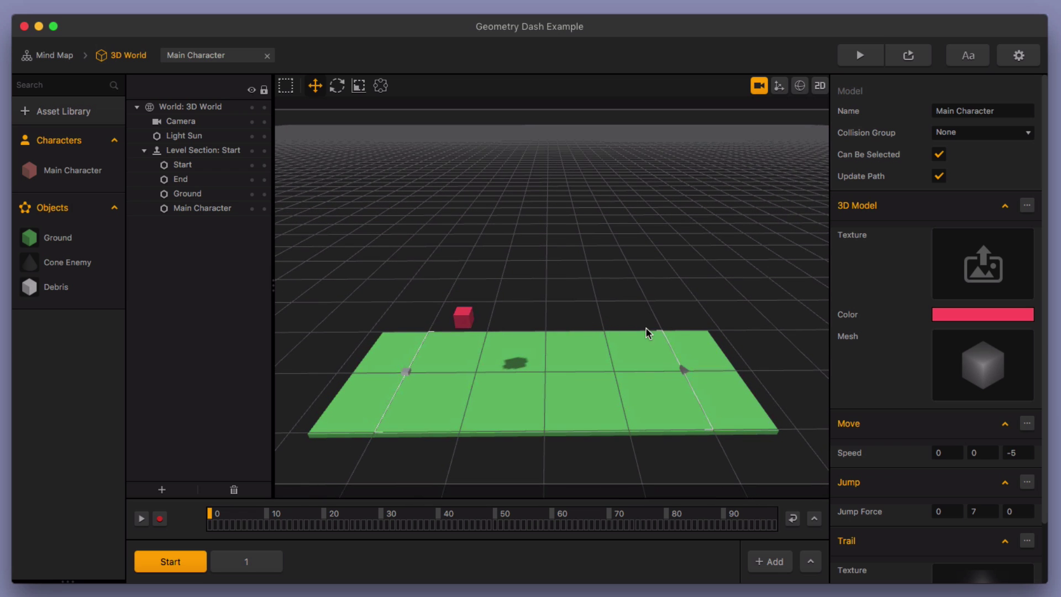
Step: Preview the game with the adjusted camera, making the cube jump over the cones
left_click(861, 54)
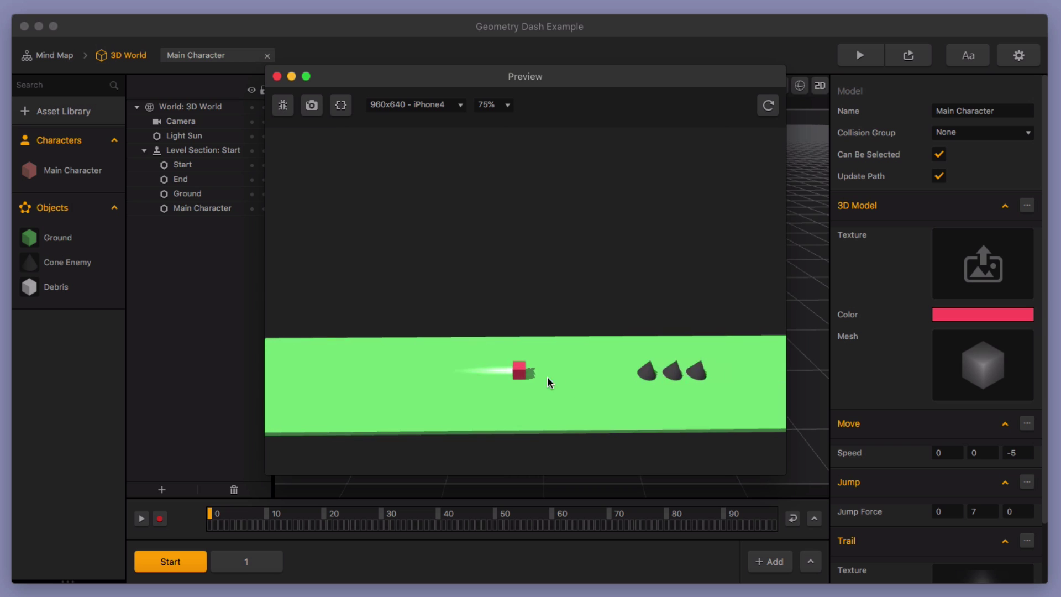
left_click(565, 380)
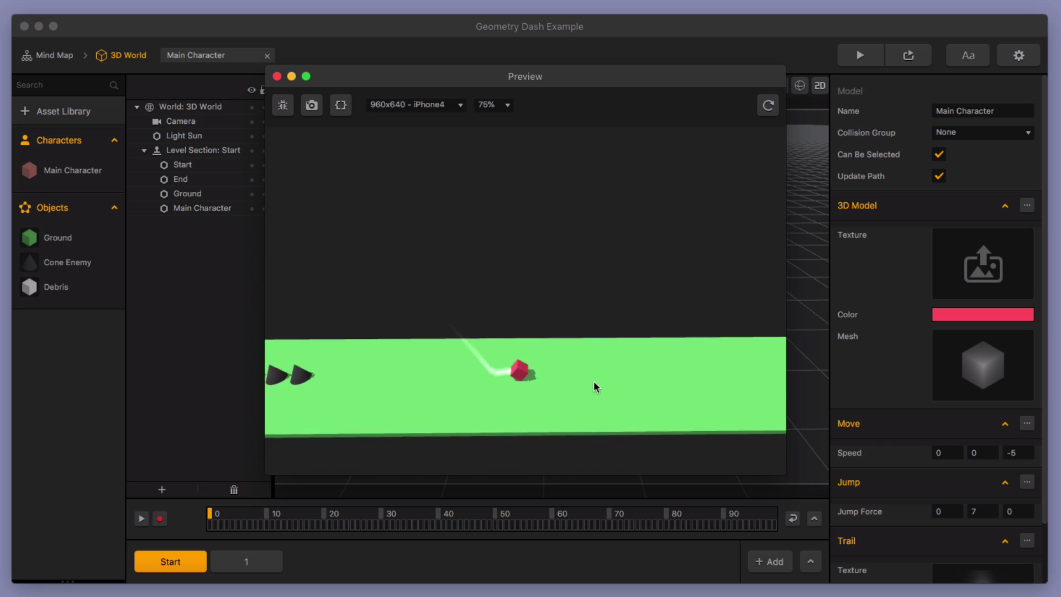
left_click(623, 363)
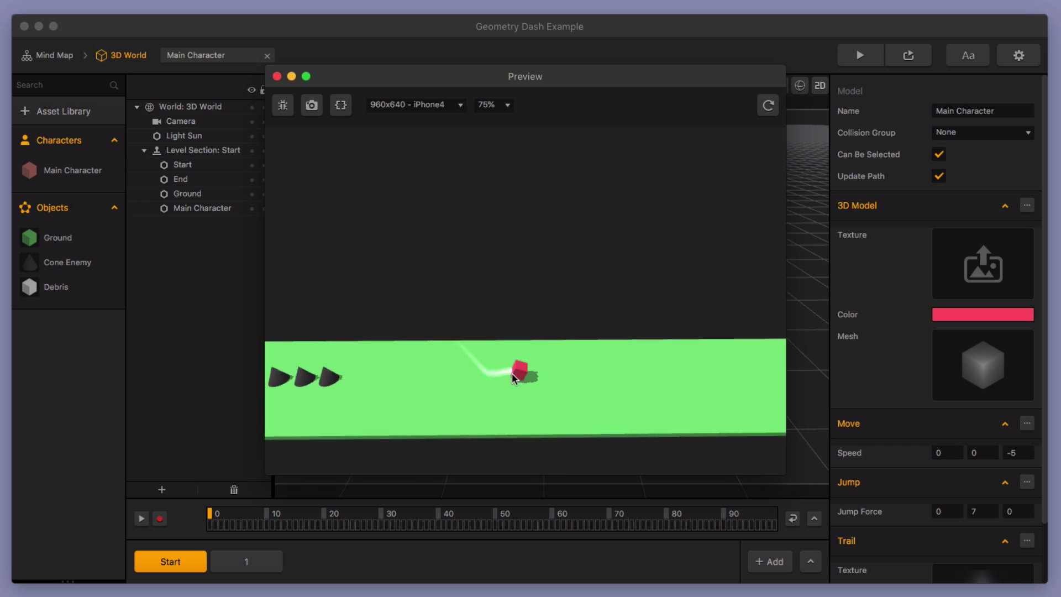
left_click(529, 383)
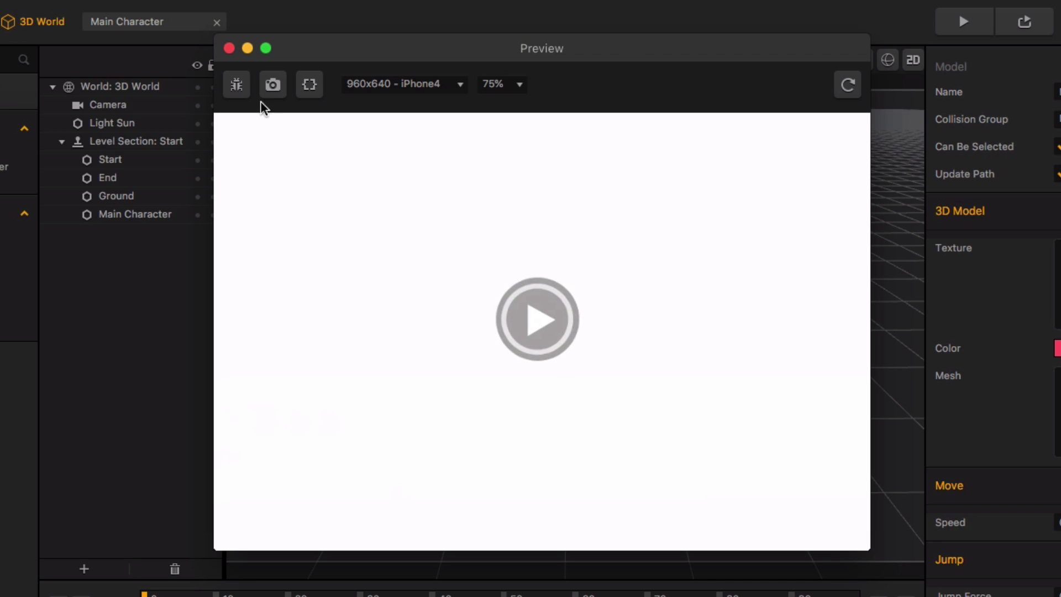
Step: Lower the game camera's viewing angle in two adjustments through the camera view, checking the framing in a preview between them
left_click(229, 48)
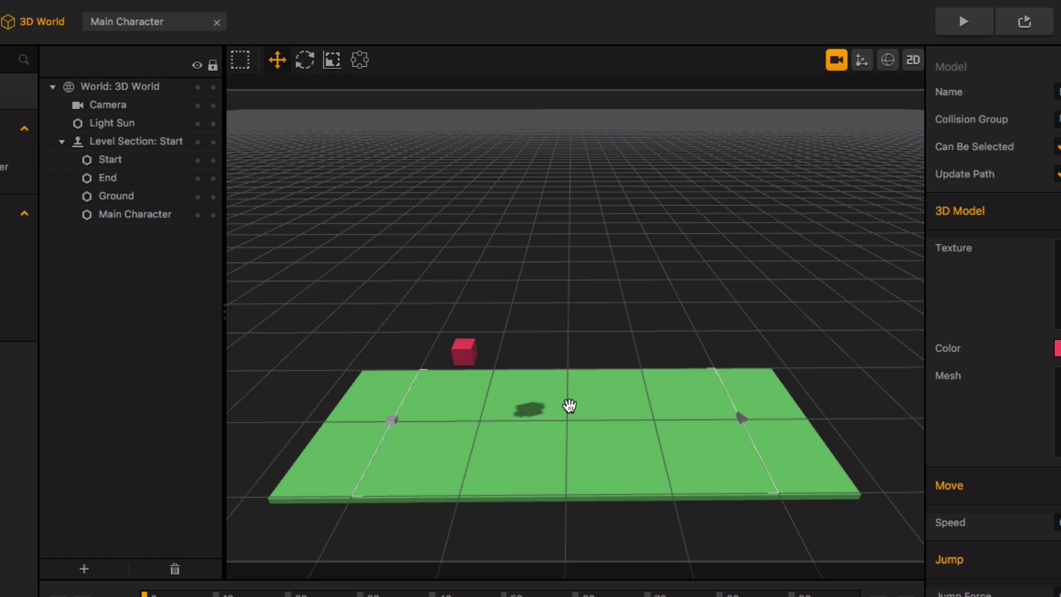
middle_click_drag(569, 424, 570, 399)
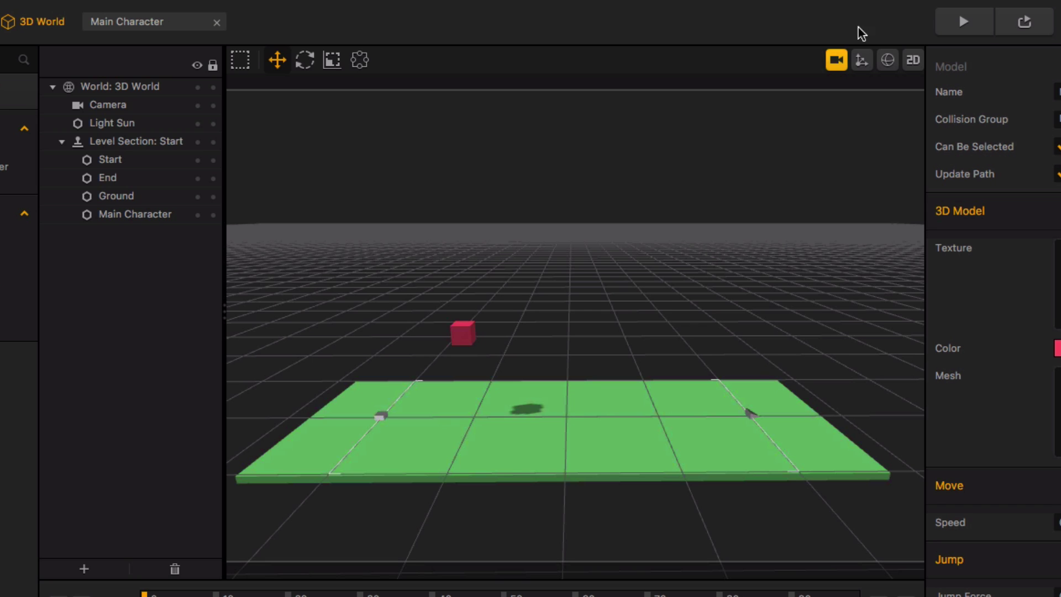
left_click(976, 28)
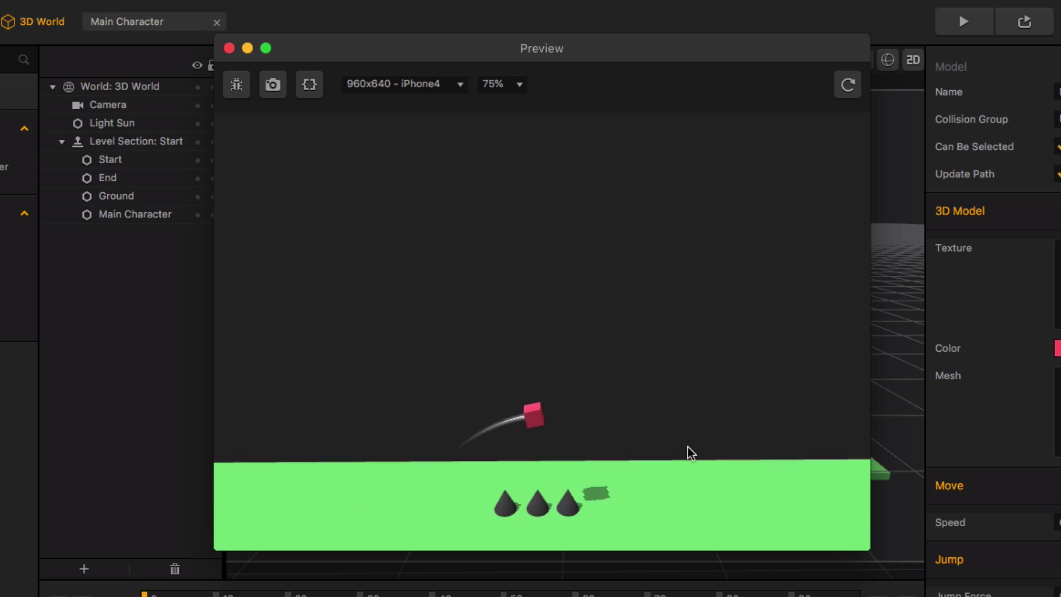
left_click(230, 48)
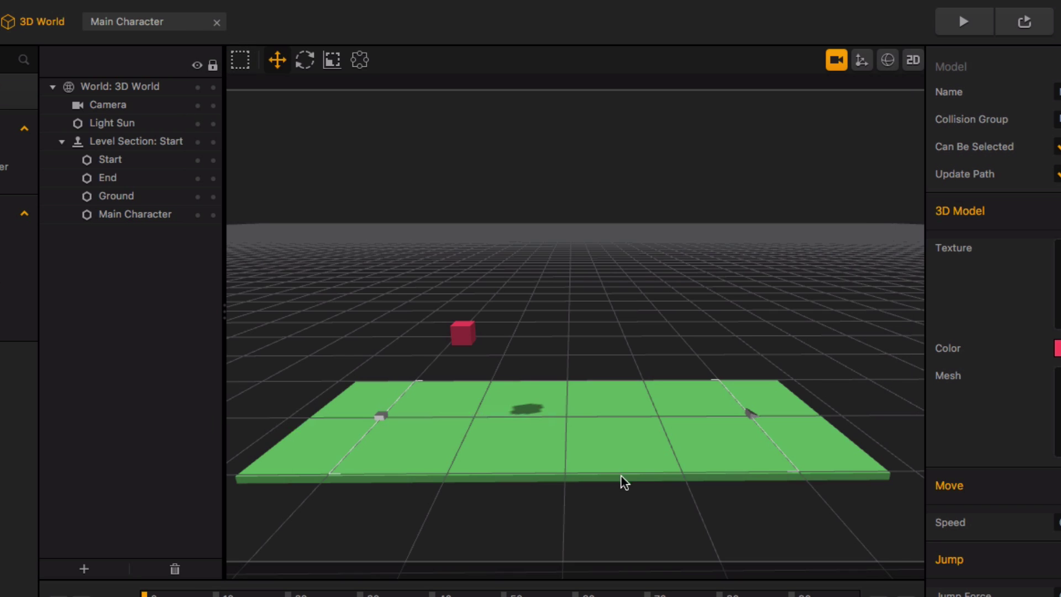
middle_click_drag(582, 421, 583, 401)
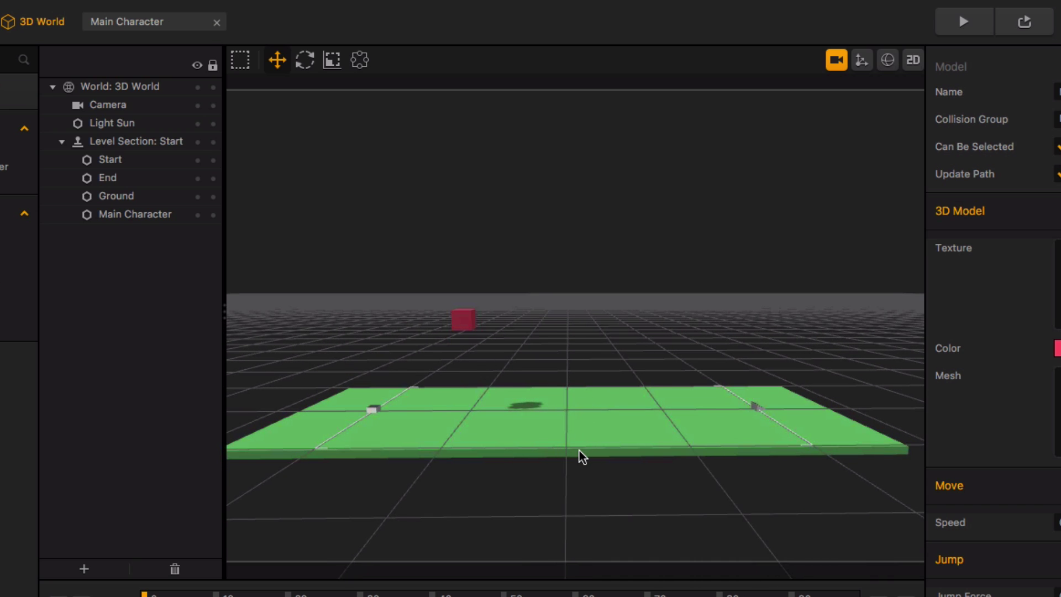
scroll(579, 449, "up", 2)
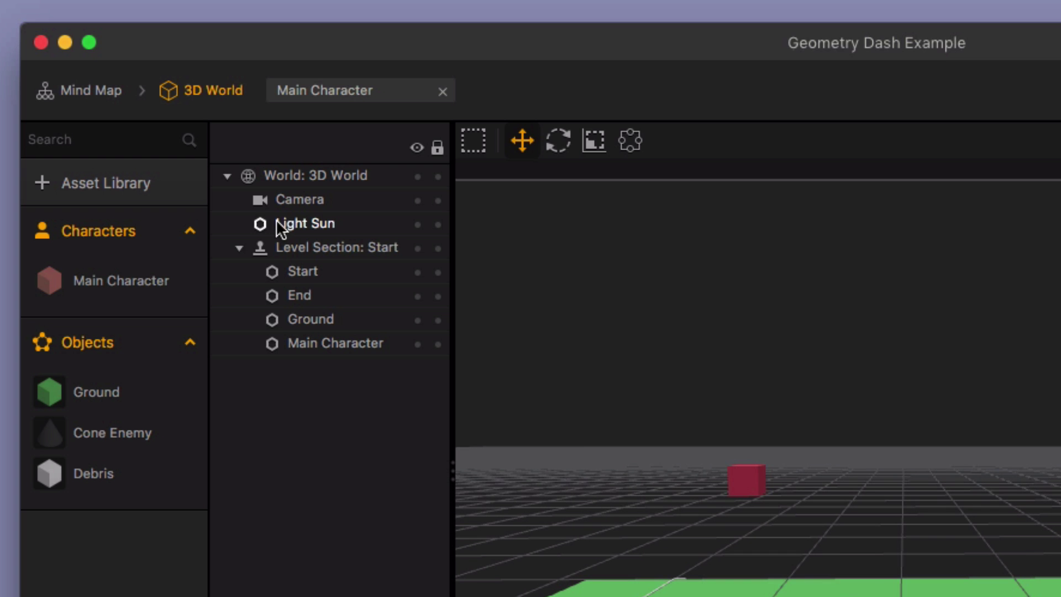
Step: Set the Camera's vertical Follow Force to 0 and preview the game with the cube jumping over the cones
left_click(175, 121)
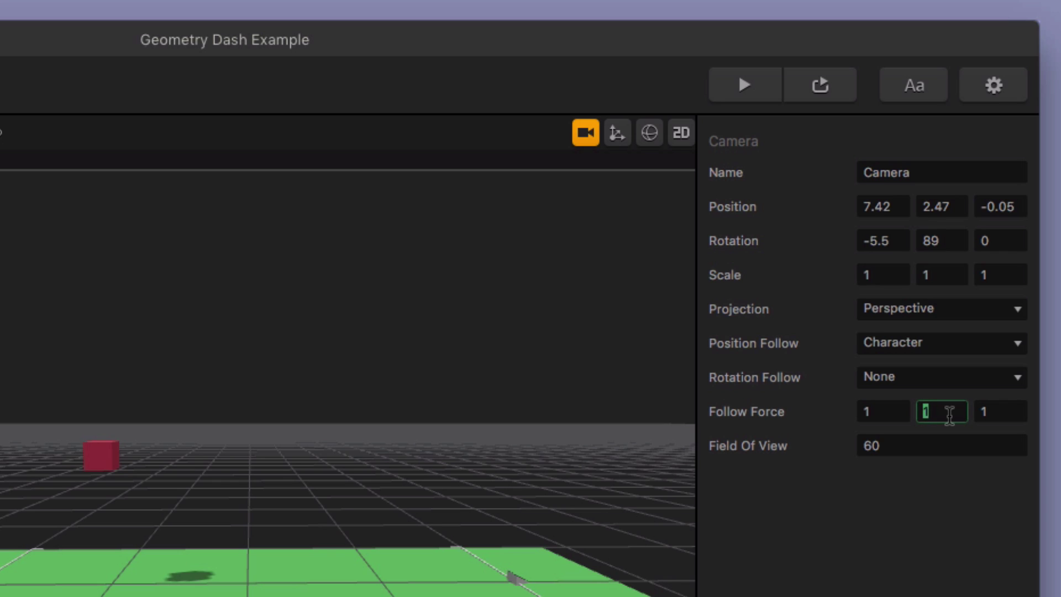
left_click(930, 529)
left_click(759, 80)
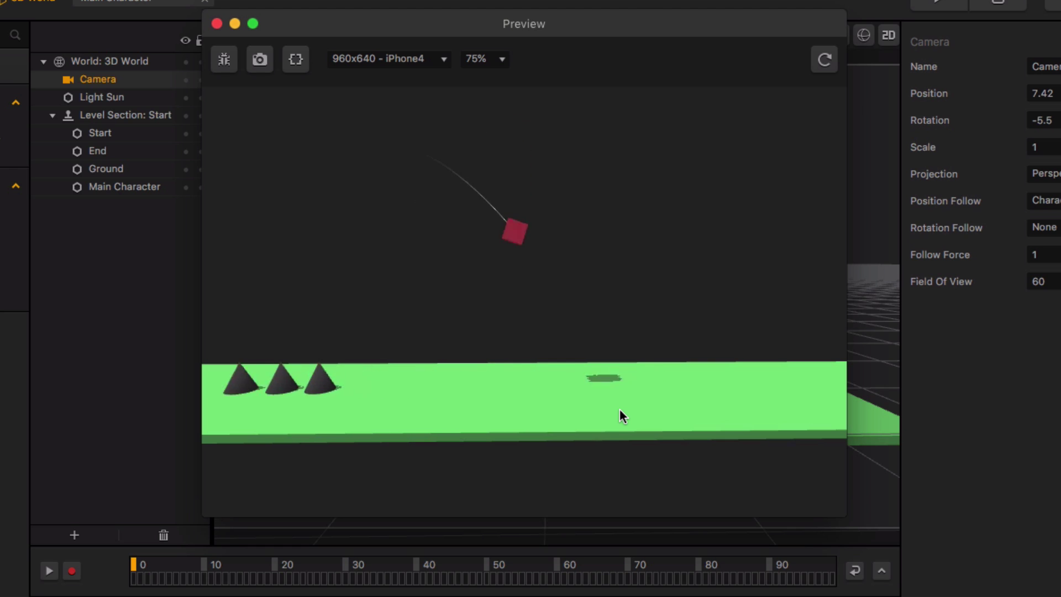
left_click(619, 409)
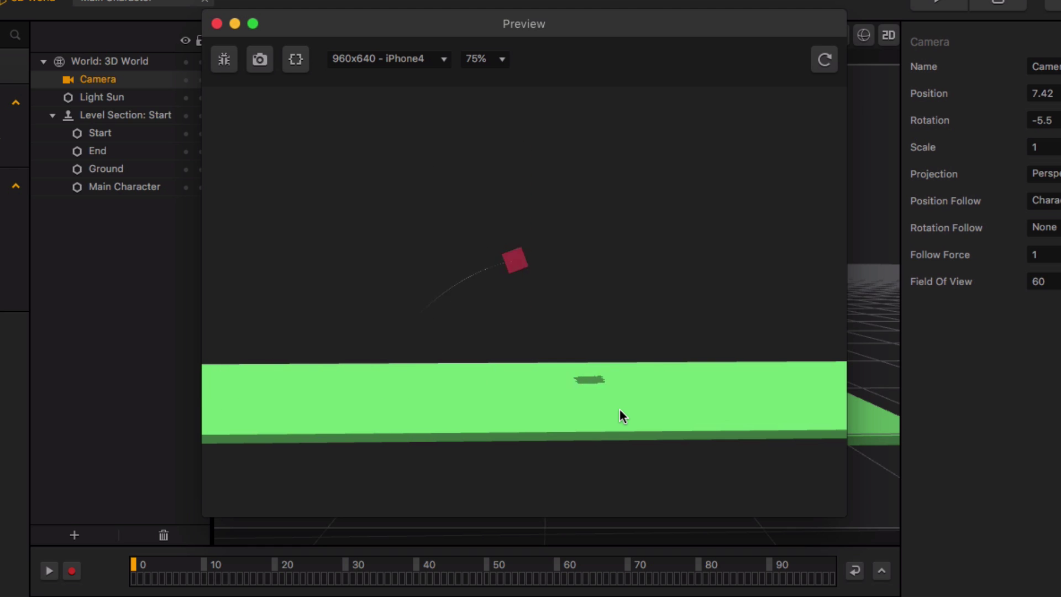
left_click(634, 401)
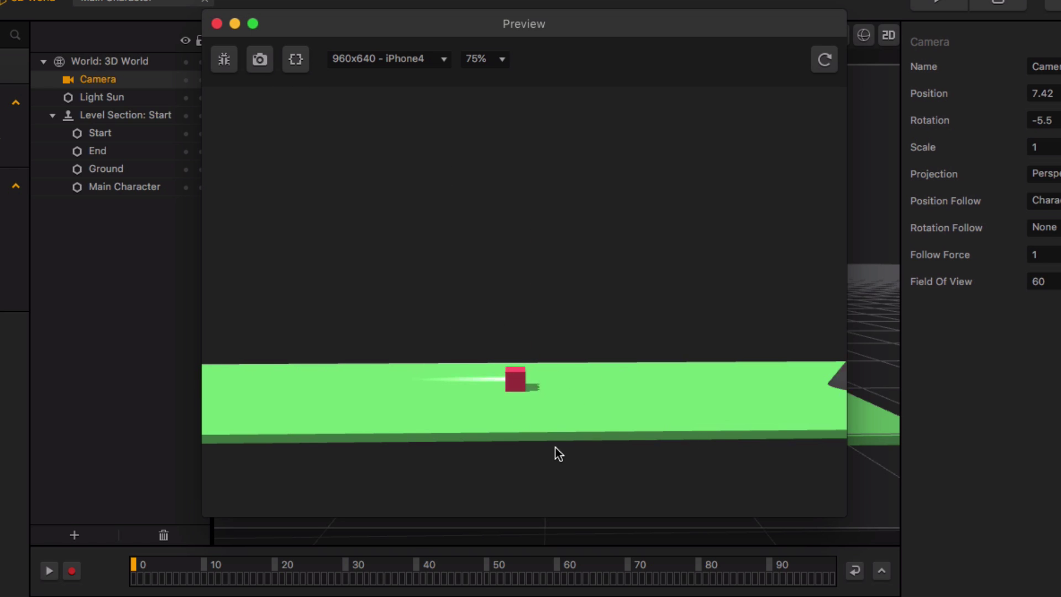
left_click(216, 23)
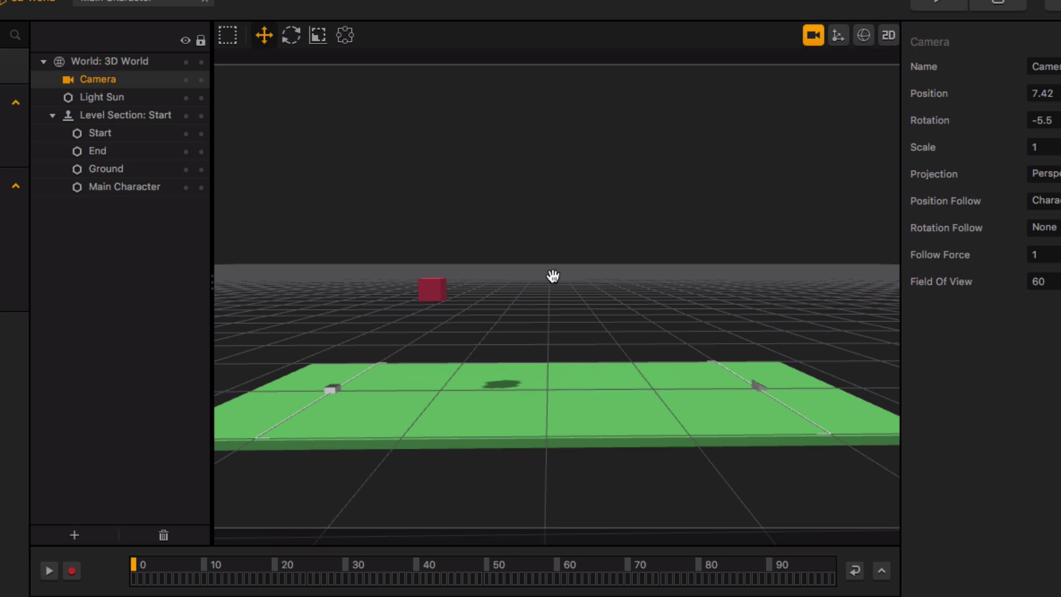
Step: Adjust the camera to about position 7.4, 2.62, 0.05 with an X rotation of -7.5, and test the framing in a preview
mouse_move(546, 379)
left_mouse_down()
mouse_move(547, 393)
mouse_move(561, 346)
mouse_move(485, 365)
mouse_move(547, 378)
left_mouse_up()
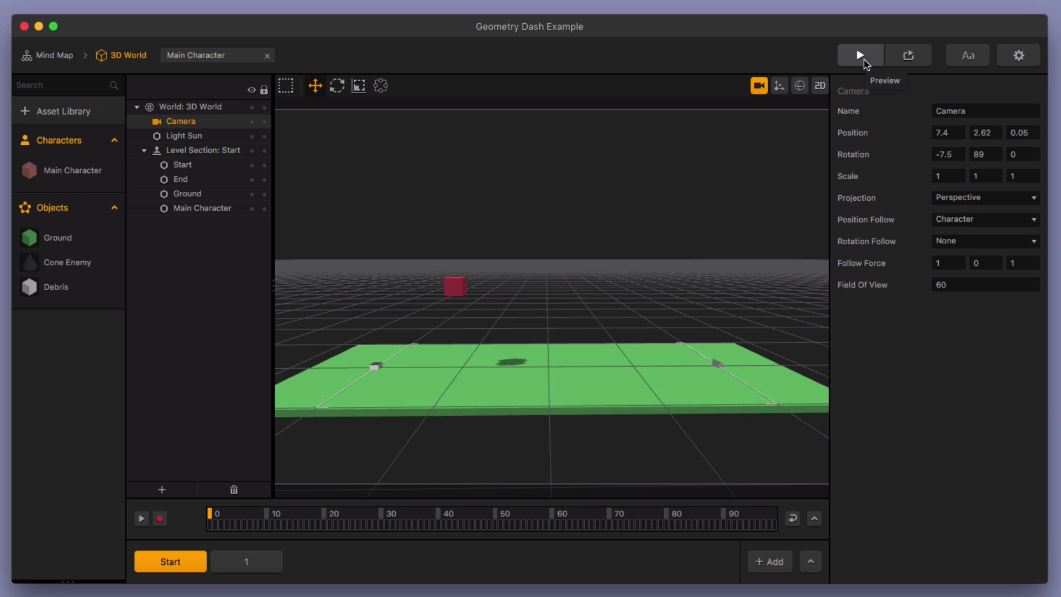
left_click(864, 61)
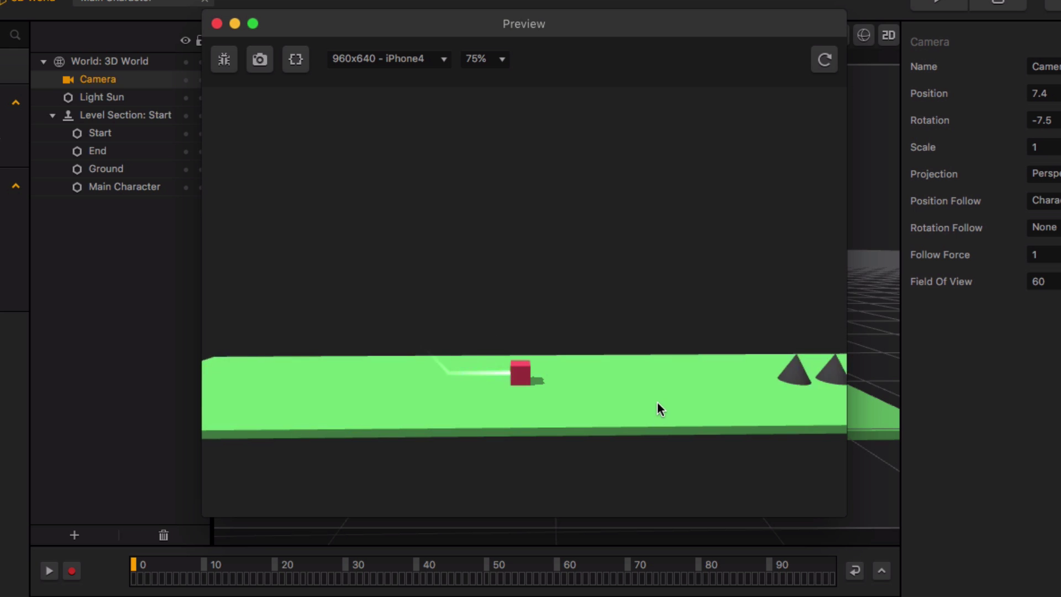
left_click(632, 401)
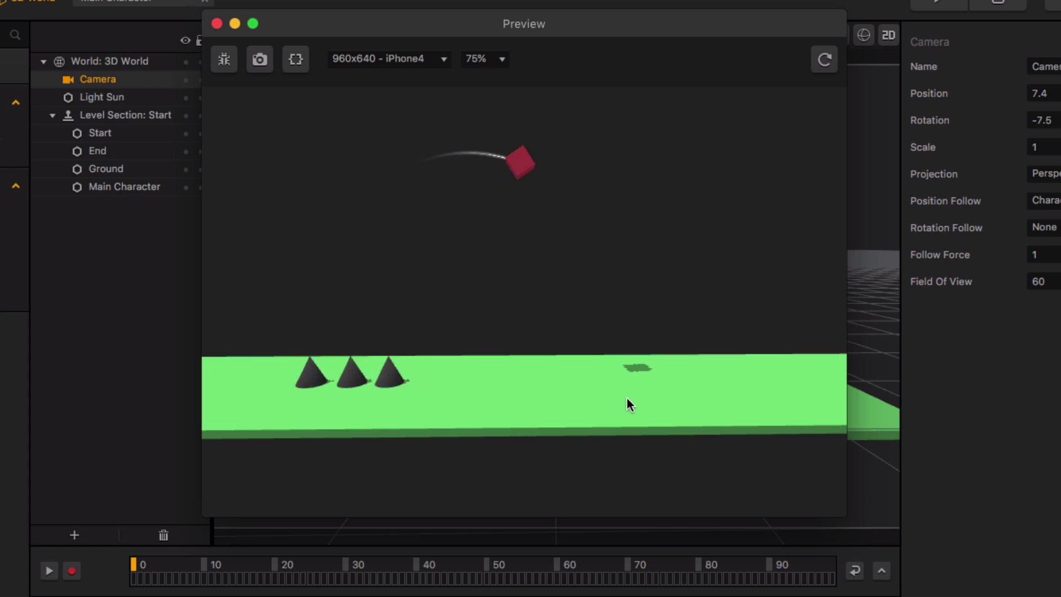
left_click(216, 24)
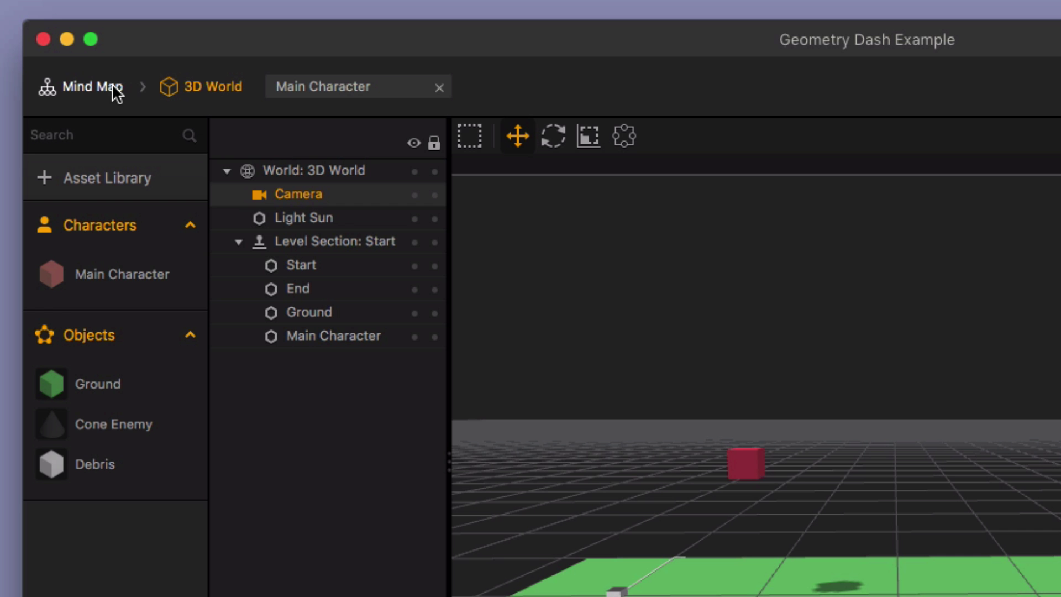
Step: Set the vertical gravity of the 3D World node in the Mind Map to -20
left_click(113, 88)
left_click(425, 380)
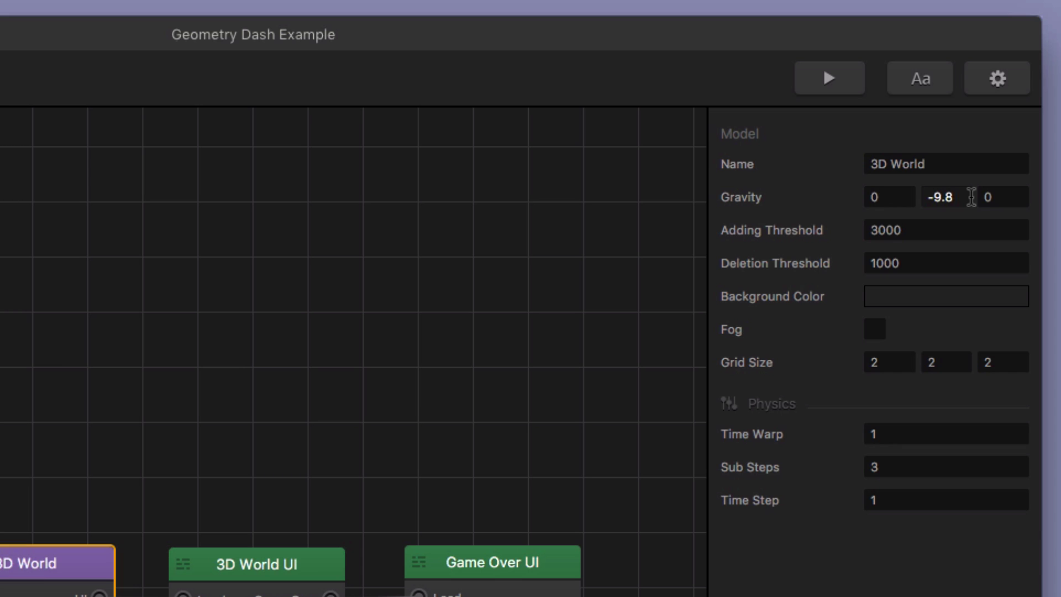
left_click(971, 197)
double_click(963, 197)
type("-20")
key("Return")
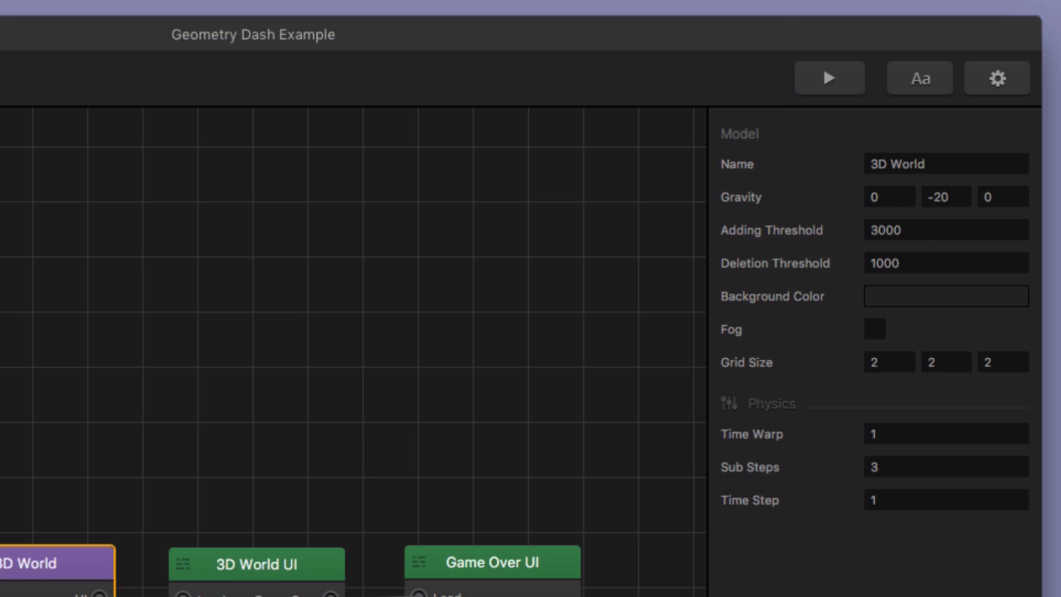
Step: Preview the game with the stronger gravity, making the cube jump repeatedly over the cones
left_click(827, 78)
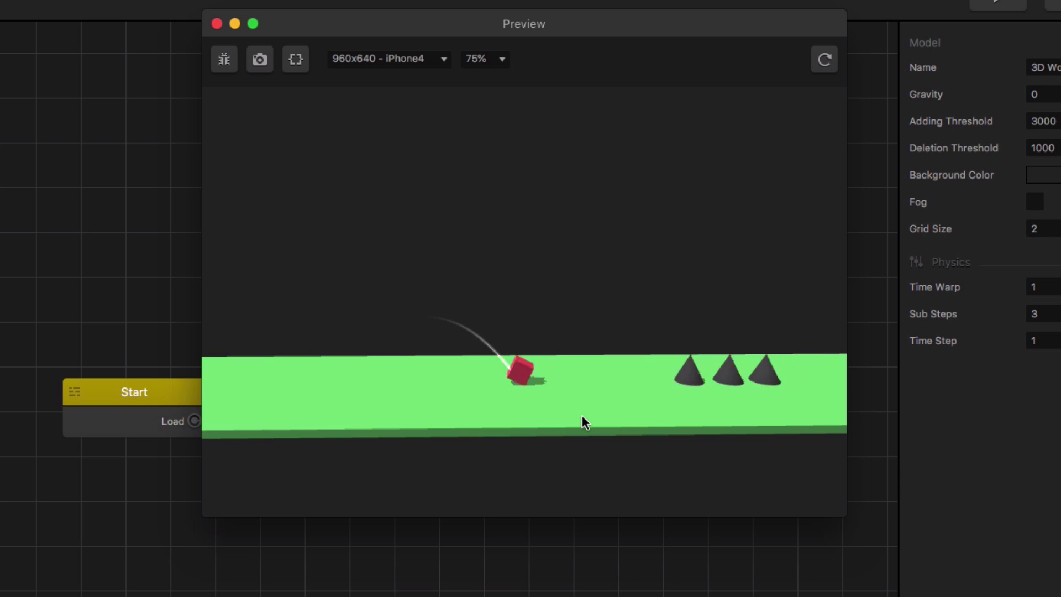
left_click(582, 416)
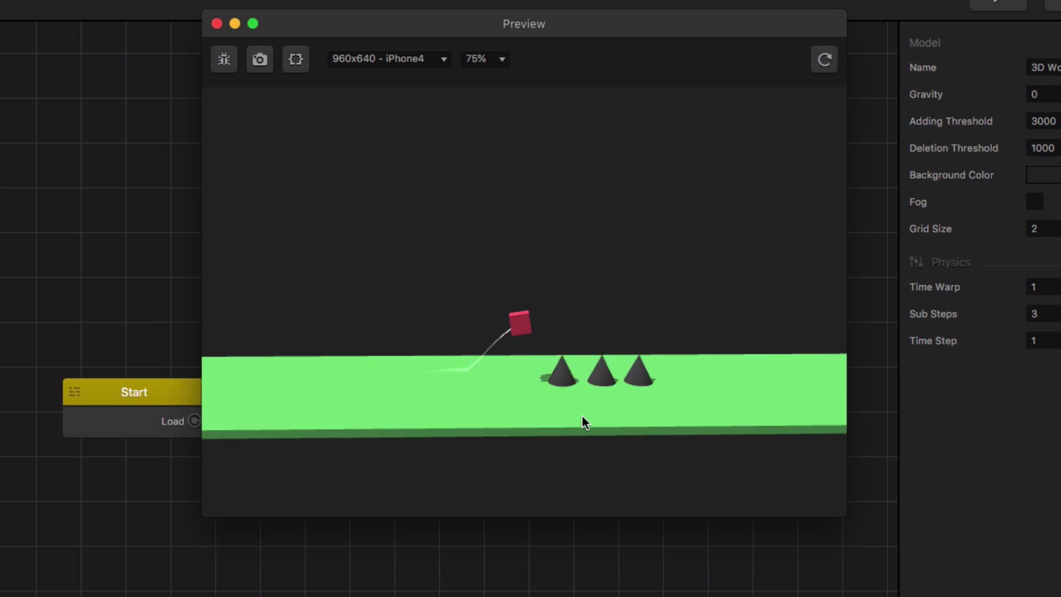
left_click(582, 423)
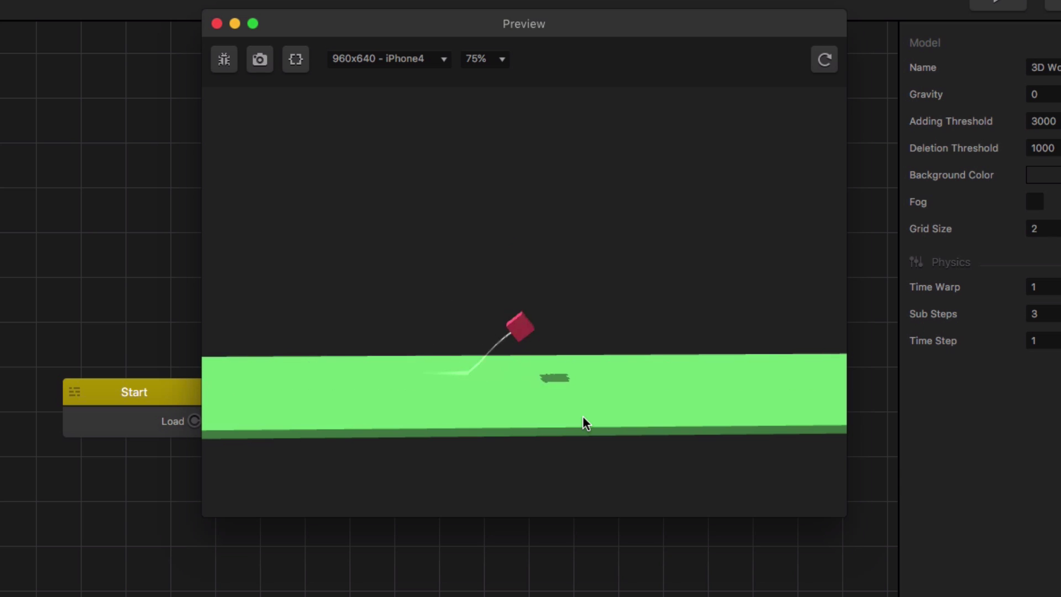
left_click(583, 418)
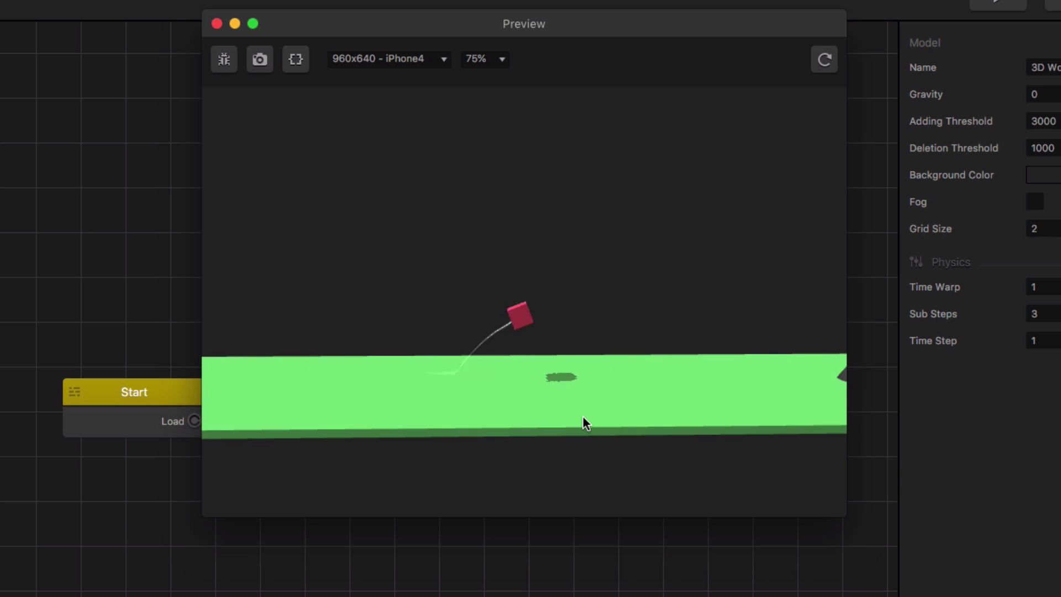
left_click(583, 417)
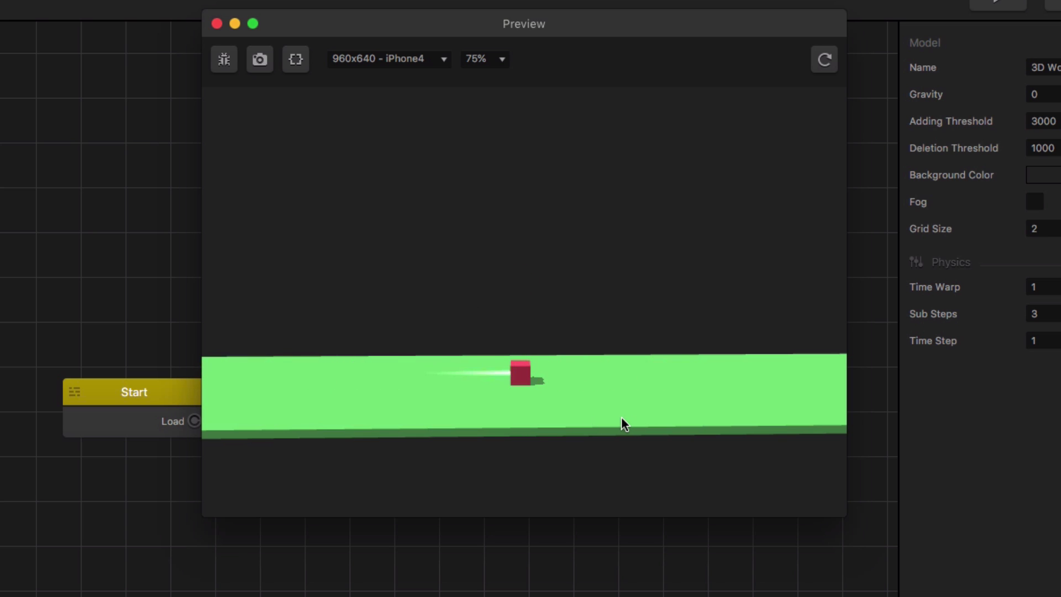
left_click(627, 402)
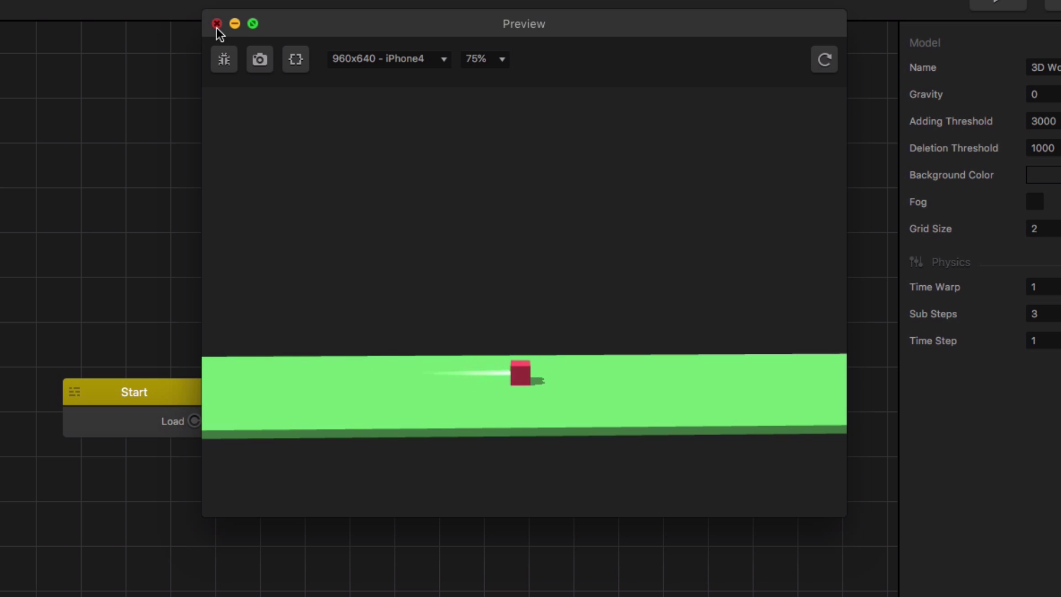
left_click(217, 24)
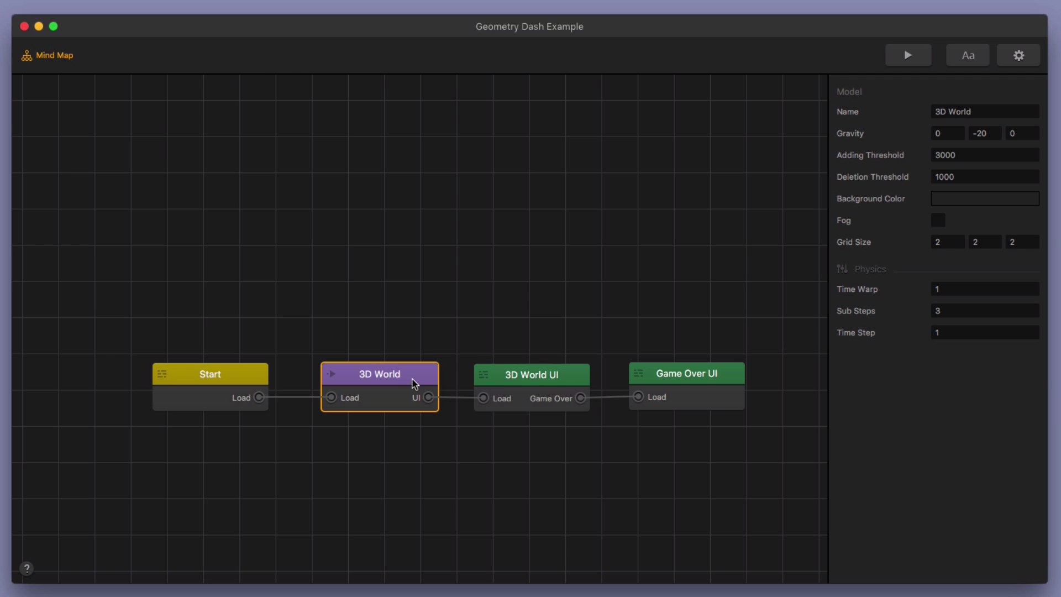
Step: Open the 3D World for editing and check the game once more in a preview
double_click(415, 383)
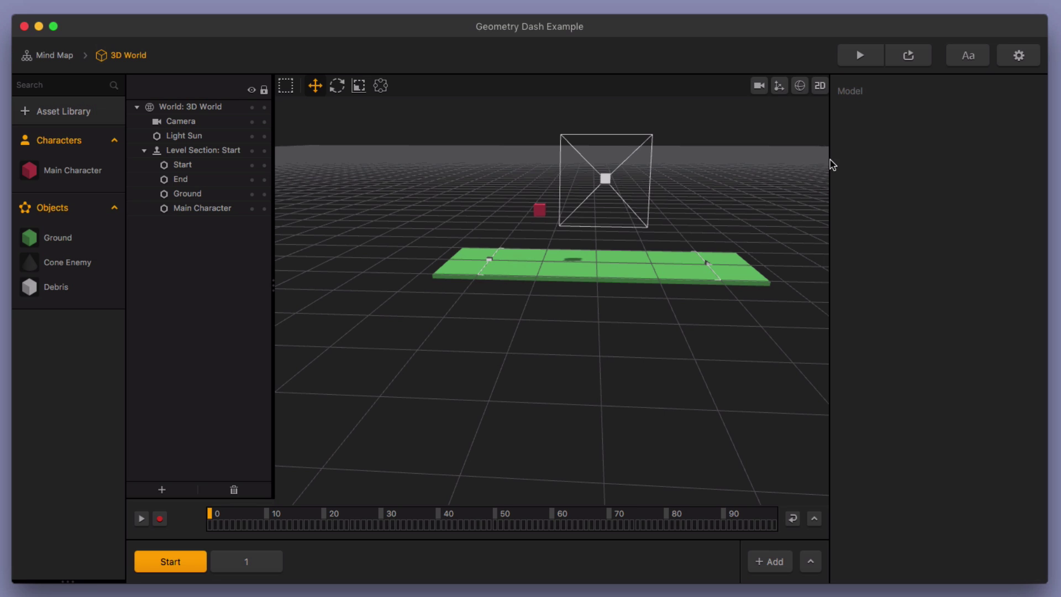
left_click(867, 60)
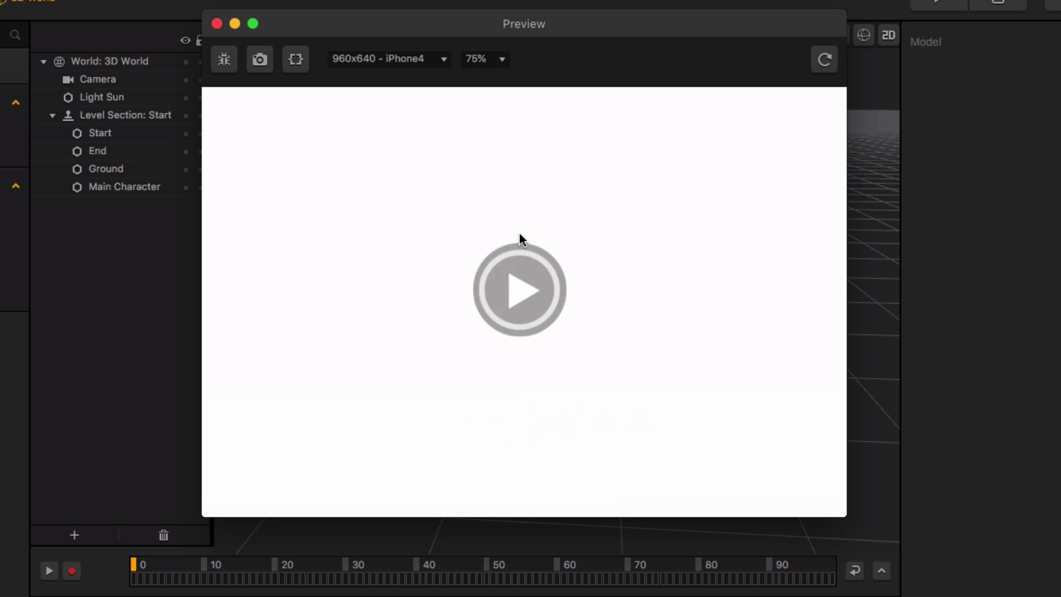
left_click(217, 23)
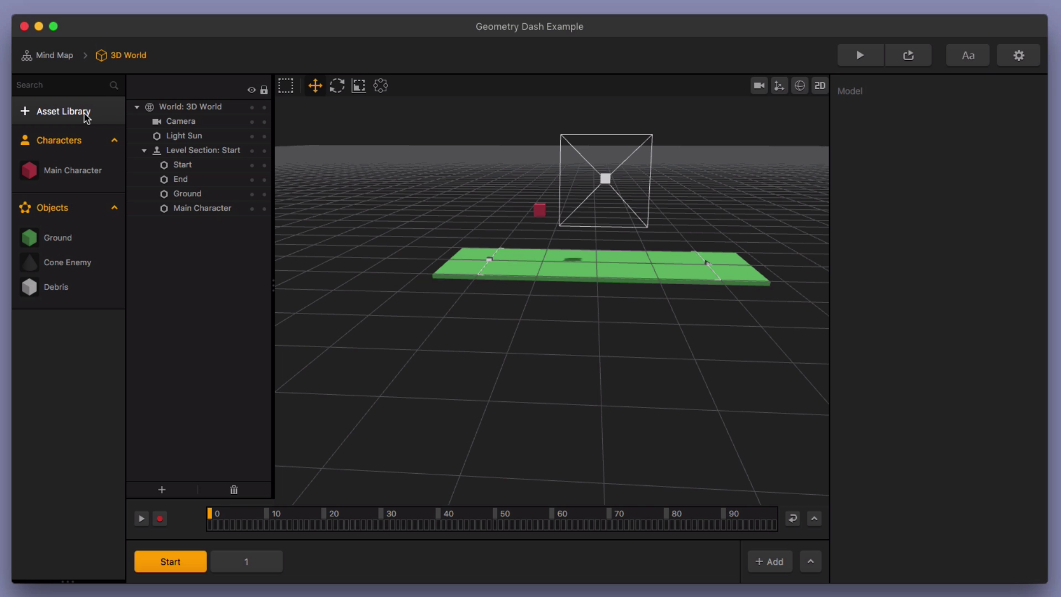
Step: Add the Plane shape from the Asset Library to the project's objects and return to the scene
left_click(86, 113)
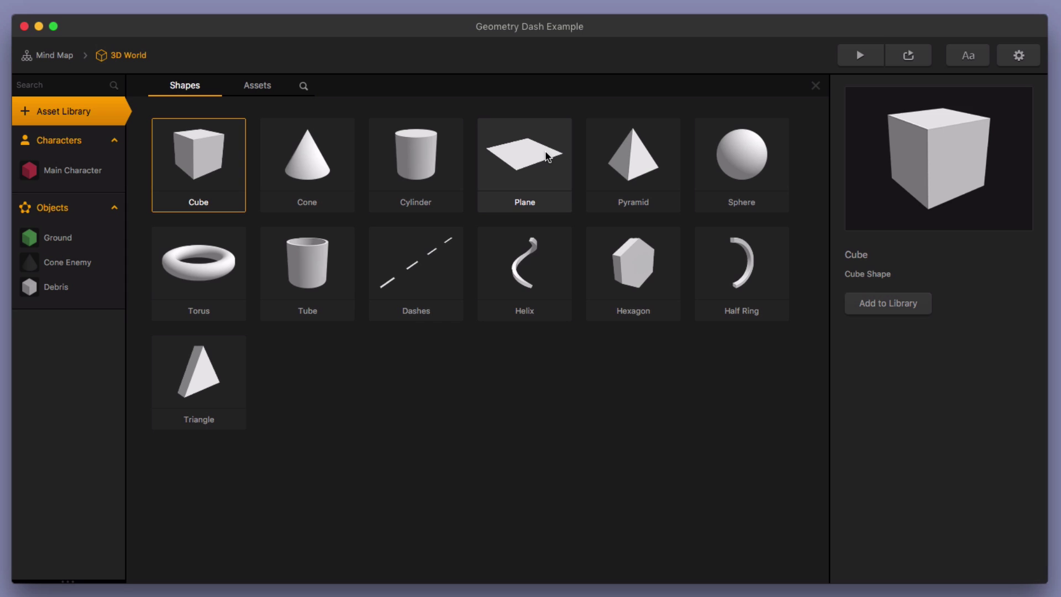
left_click(547, 157)
double_click(547, 156)
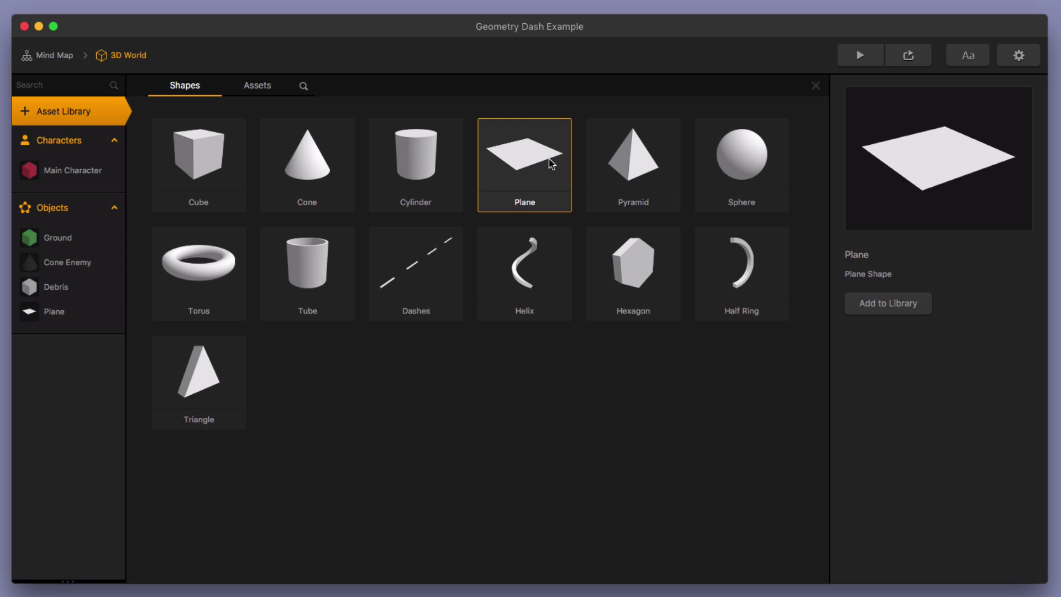
left_click(48, 111)
left_click(81, 113)
left_click(81, 111)
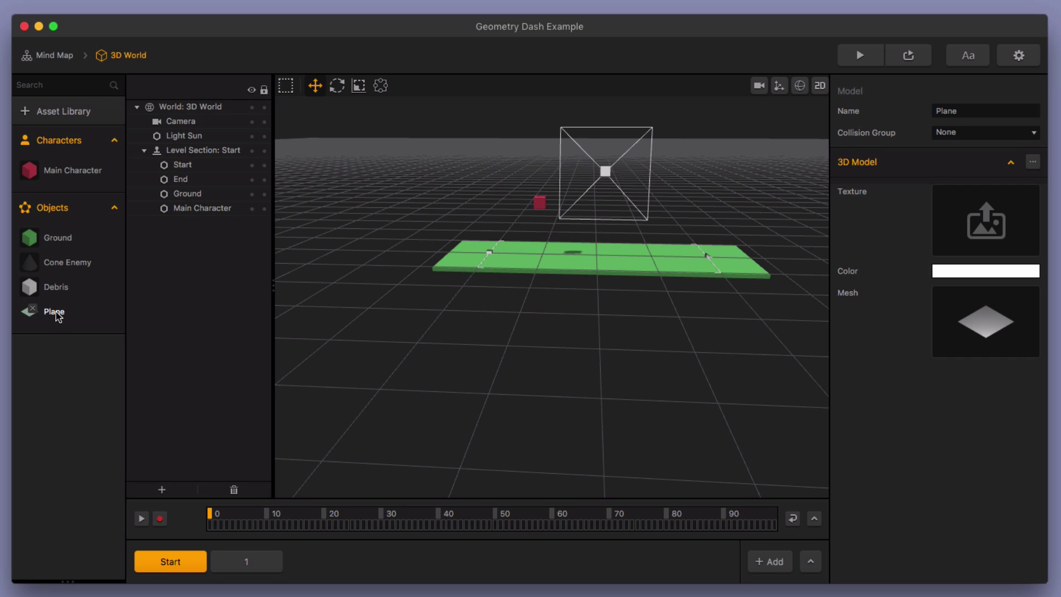
Step: Place the Plane in the scene at the centre of the ground and set its Z rotation to 90
left_click_drag(56, 312, 621, 281)
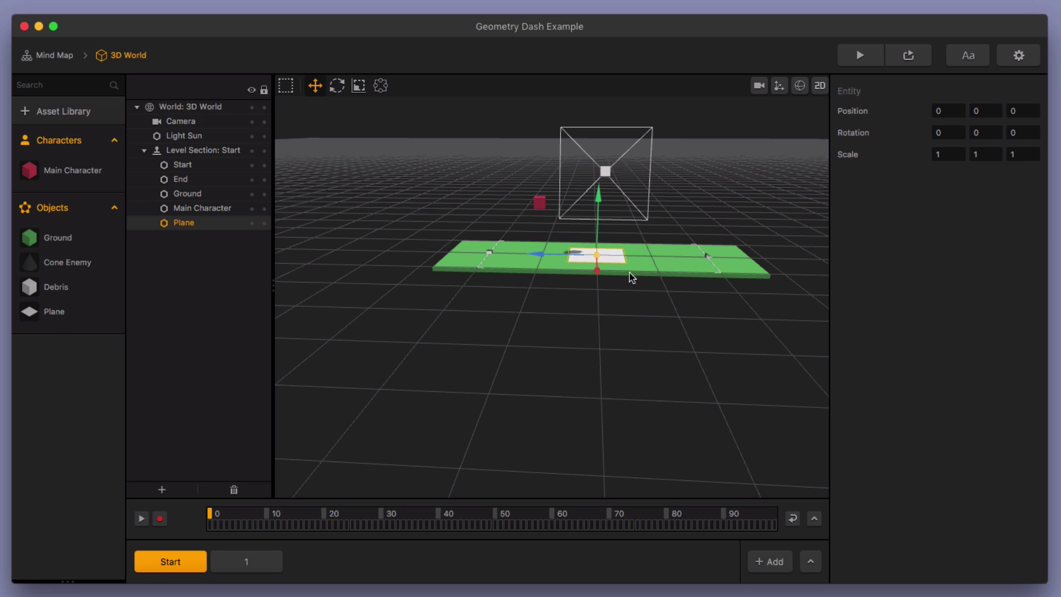
right_click_drag(619, 254, 697, 293)
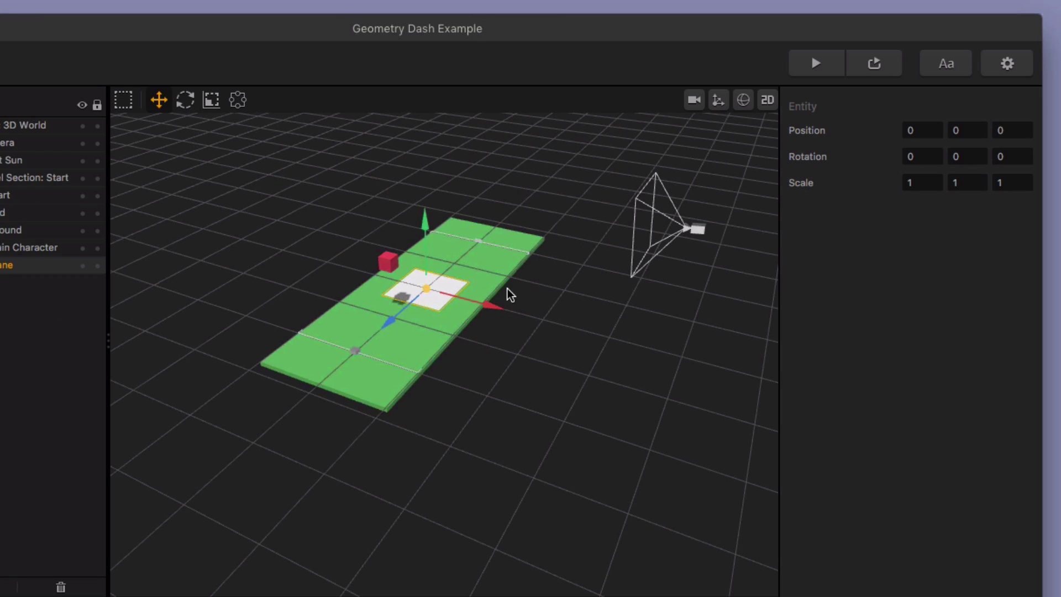
left_click(1002, 158)
key("Return")
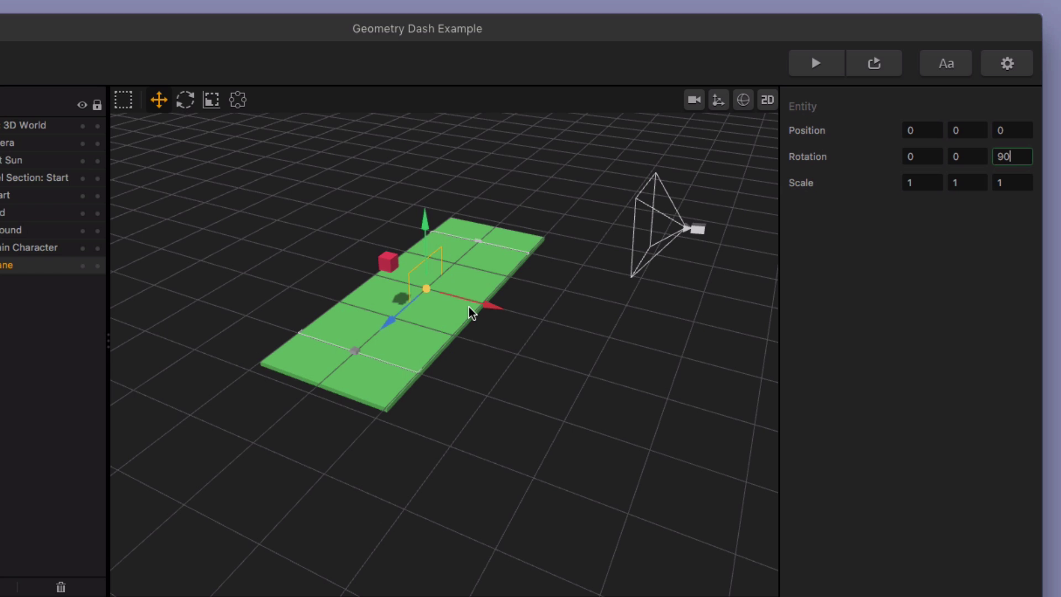
Step: Move the plane behind the ground to about X -2.71 and set its Z rotation to -90 so it faces the camera
left_click_drag(474, 301, 409, 293)
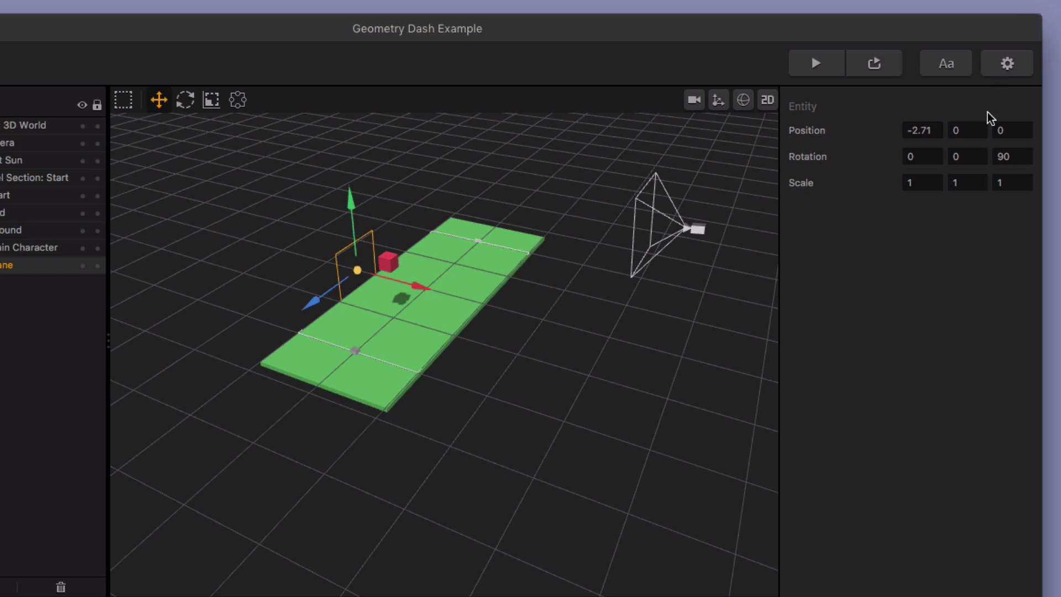
left_click(1001, 158)
key("Return")
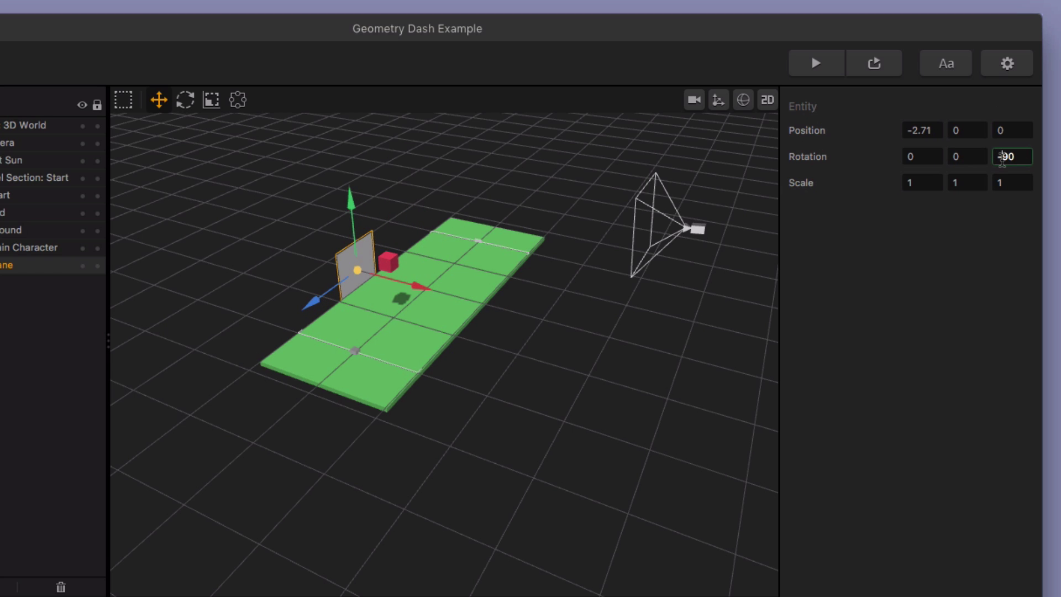
Step: Scale the plane to about 5.65 in X and 5.76 in Z and raise it to about Y 3.38
middle_click_drag(576, 331, 486, 301)
scroll(483, 293, "up", 10)
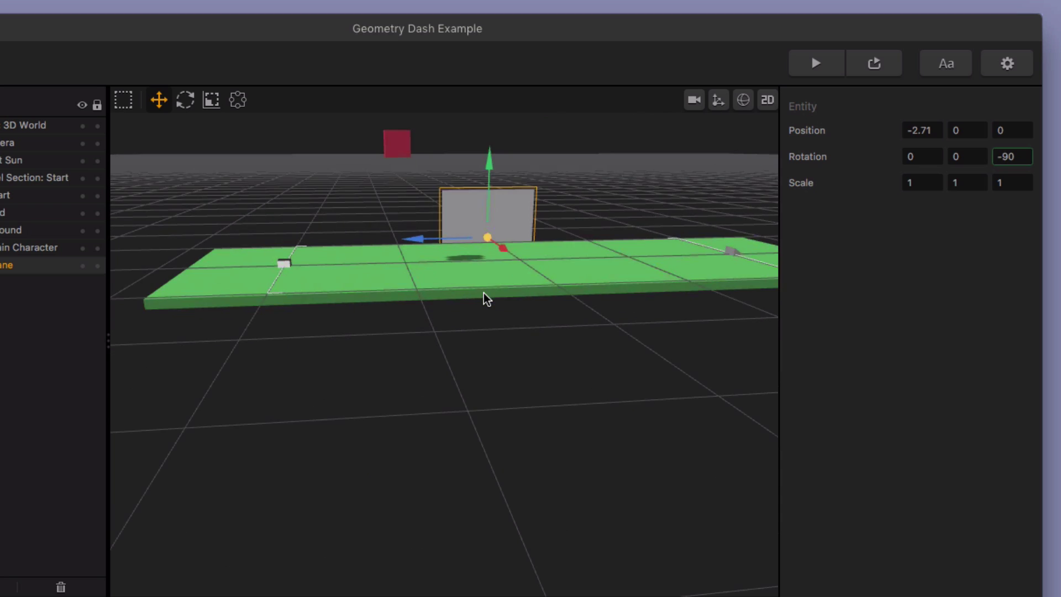
left_click(483, 293)
scroll(479, 311, "down", 5)
scroll(481, 304, "down", 2)
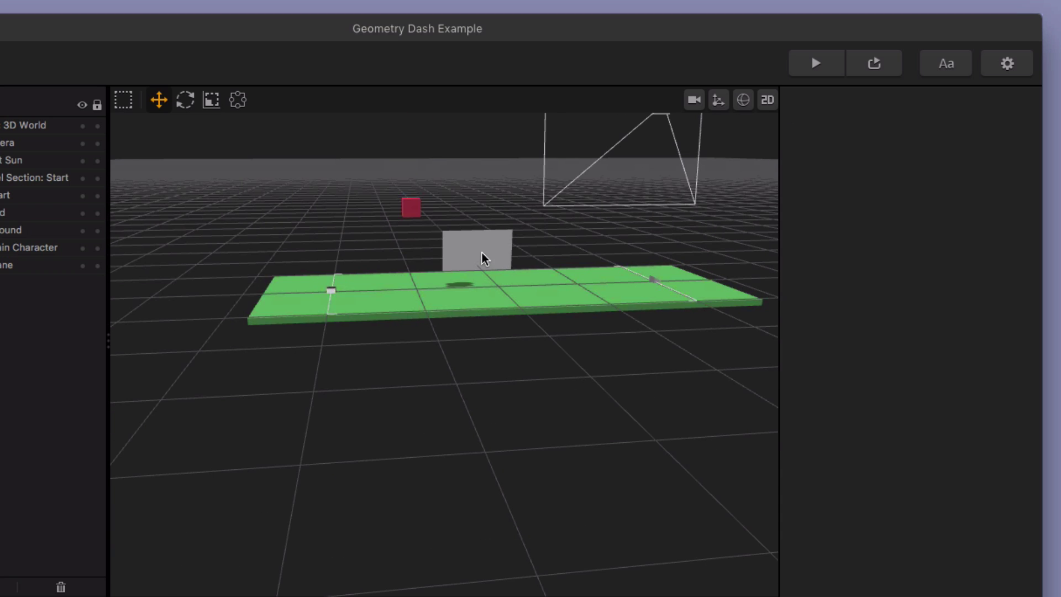
middle_click_drag(478, 311, 407, 417)
left_click(406, 417)
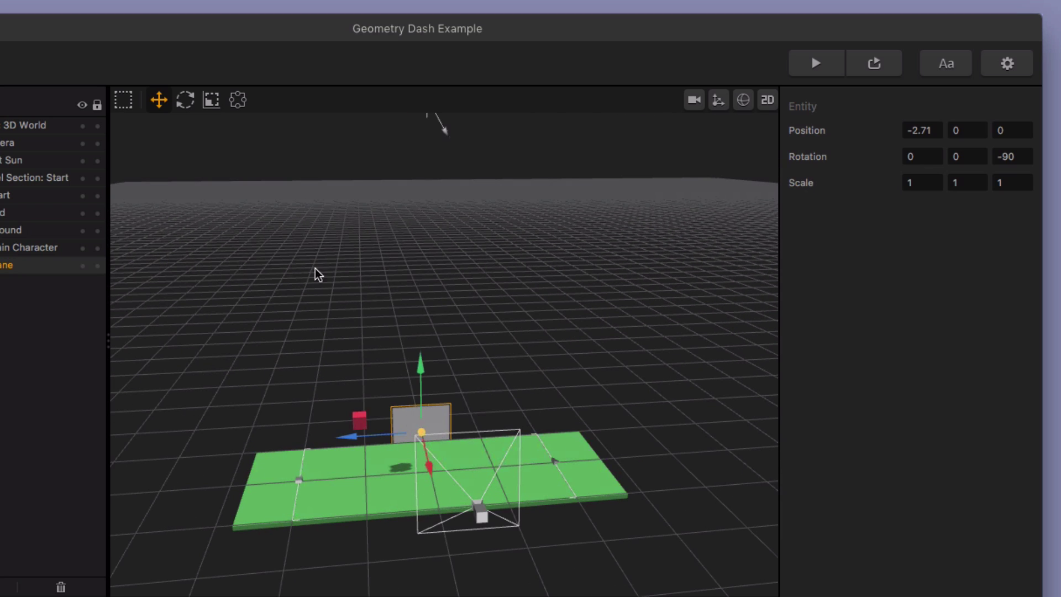
left_click(211, 100)
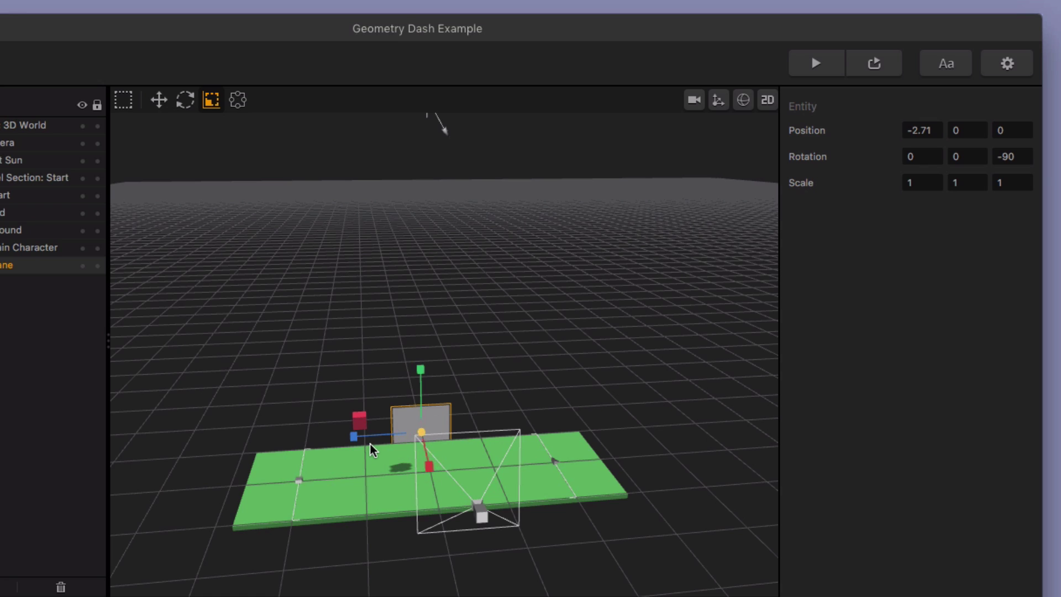
left_click_drag(368, 438, 285, 442)
left_click_drag(145, 454, 96, 461)
left_click_drag(414, 376, 429, 10)
left_click(159, 100)
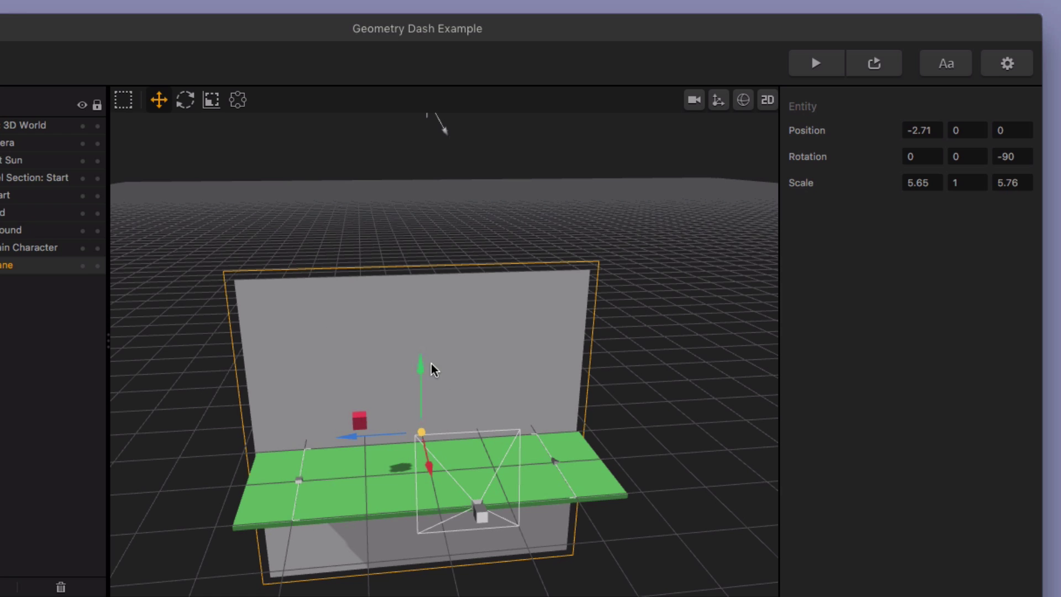
left_click_drag(422, 367, 424, 274)
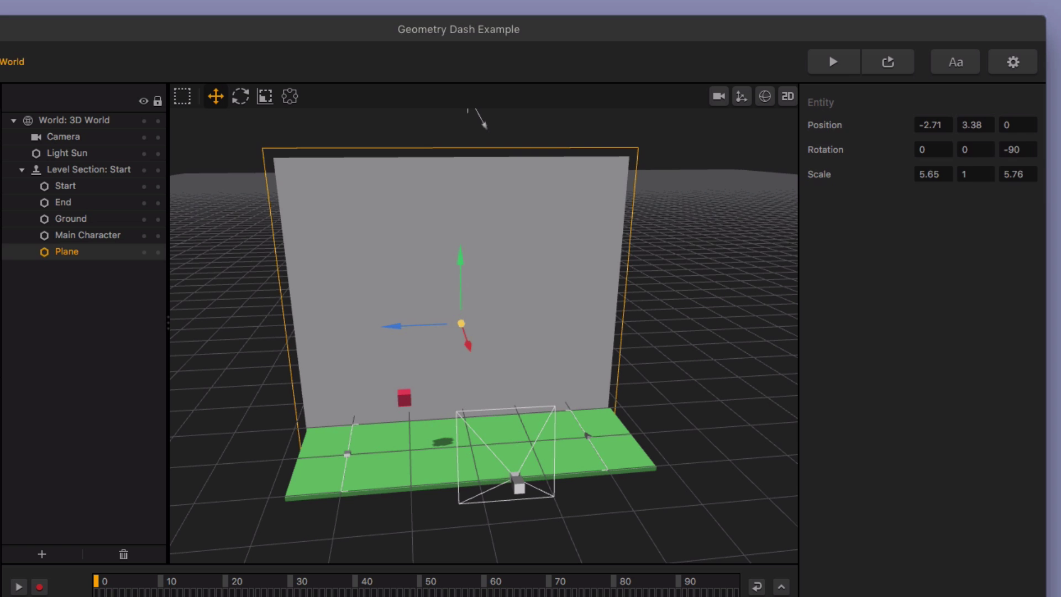
Step: Change the Plane object's colour to a pale turquoise using the colour wheel
left_click(73, 417)
left_click(945, 313)
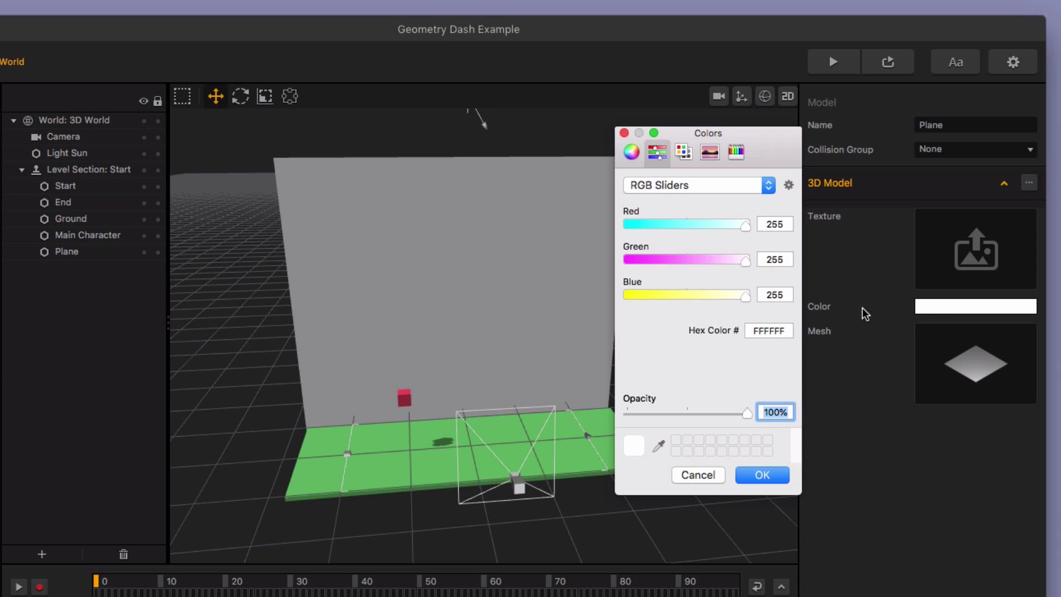
left_click(631, 152)
left_click(688, 292)
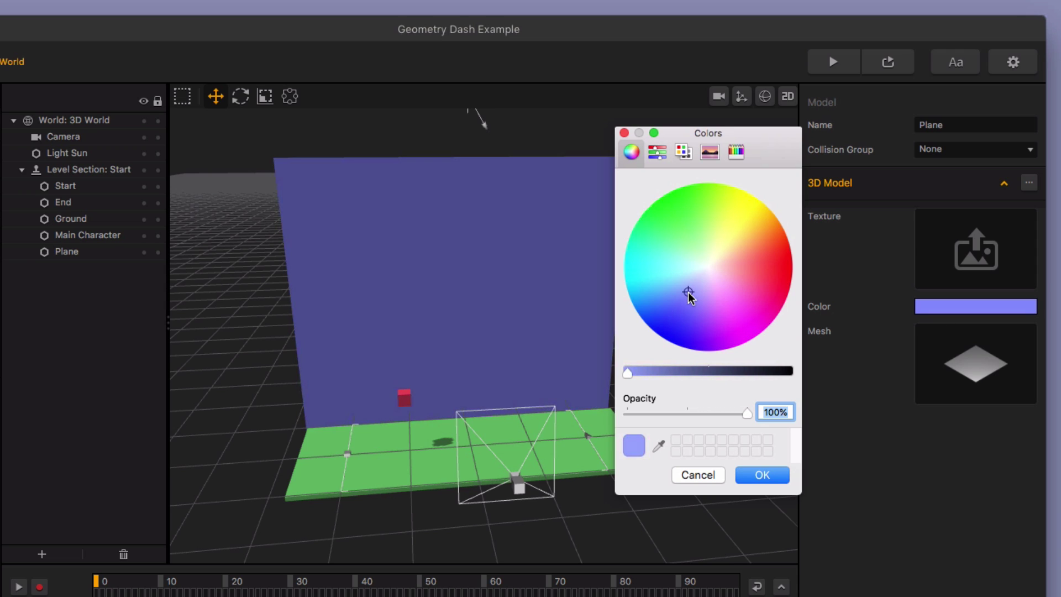
left_click_drag(686, 290, 681, 269)
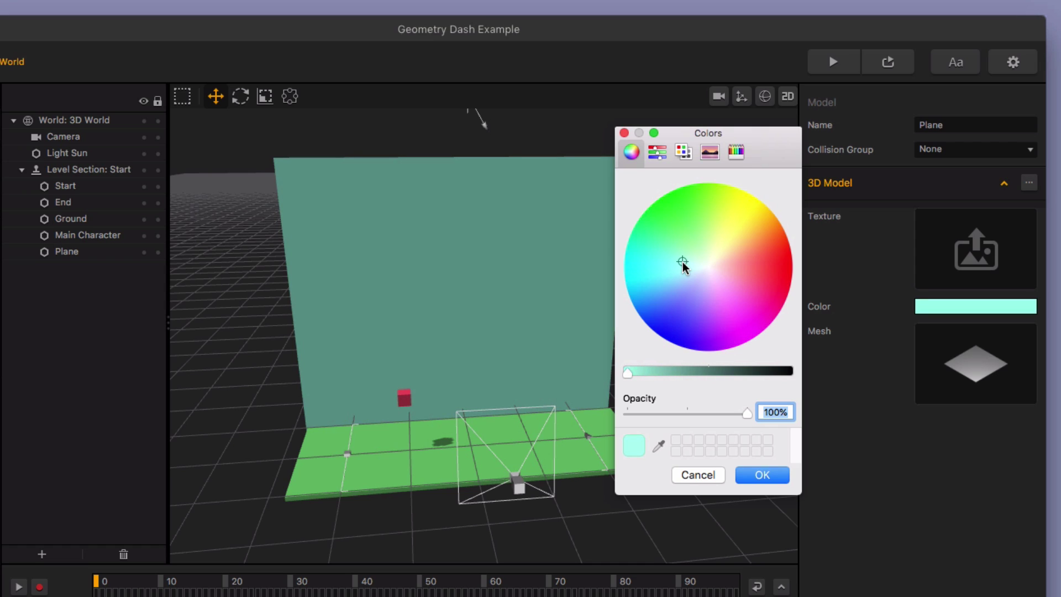
left_click(773, 477)
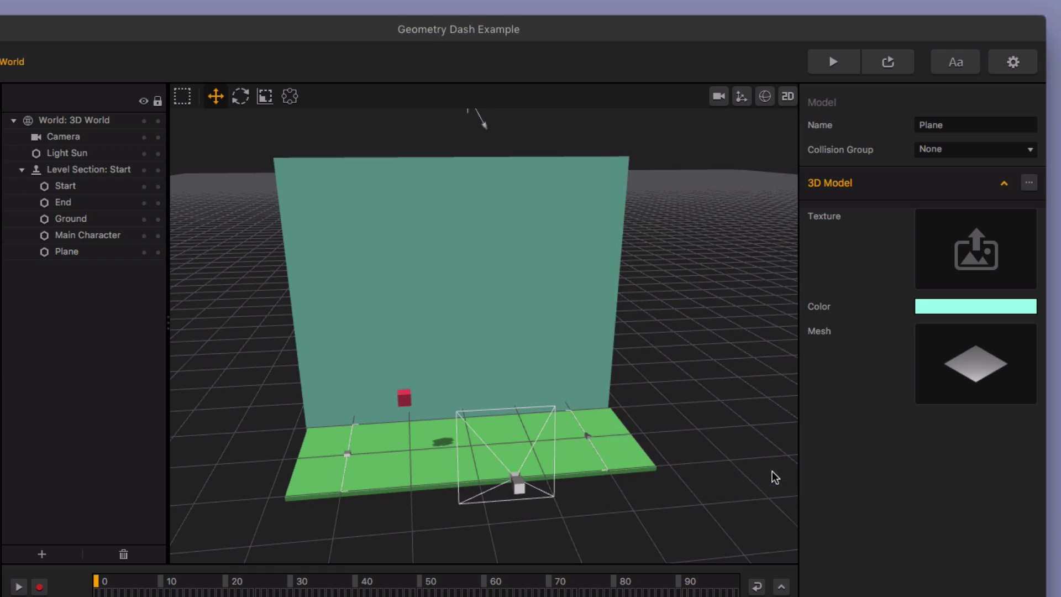
Step: Copy the coloured plane from the Start section into level section 1
left_click(69, 252)
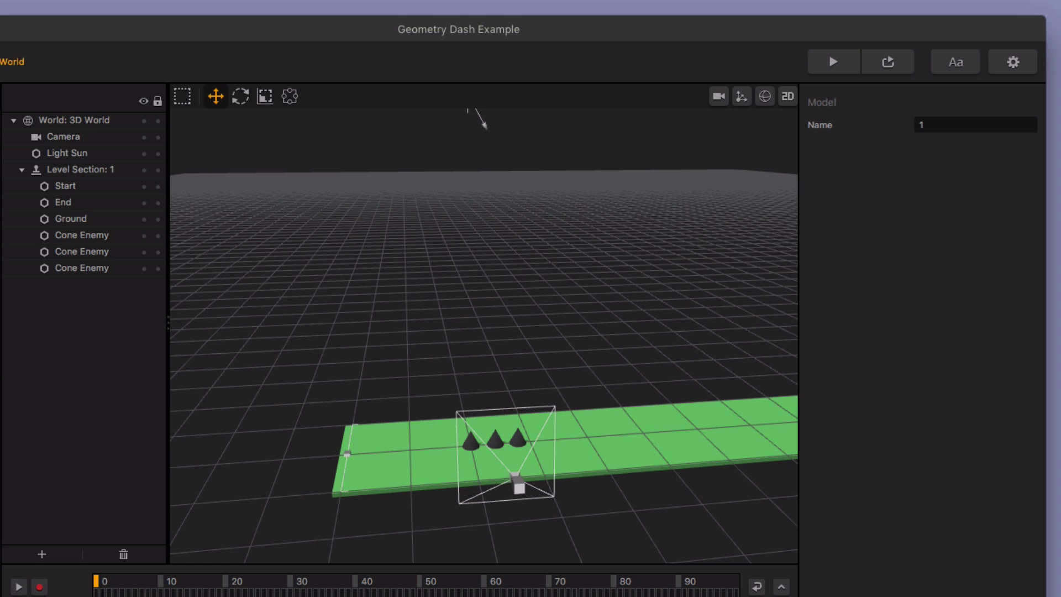
key("super+v")
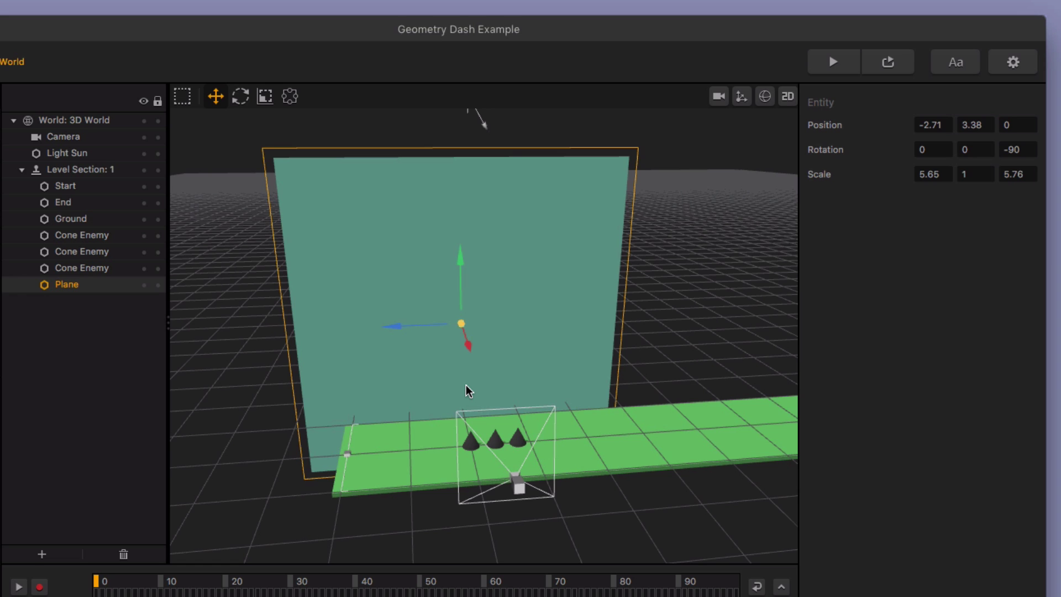
scroll(569, 421, "down", 3)
middle_click_drag(569, 421, 478, 426)
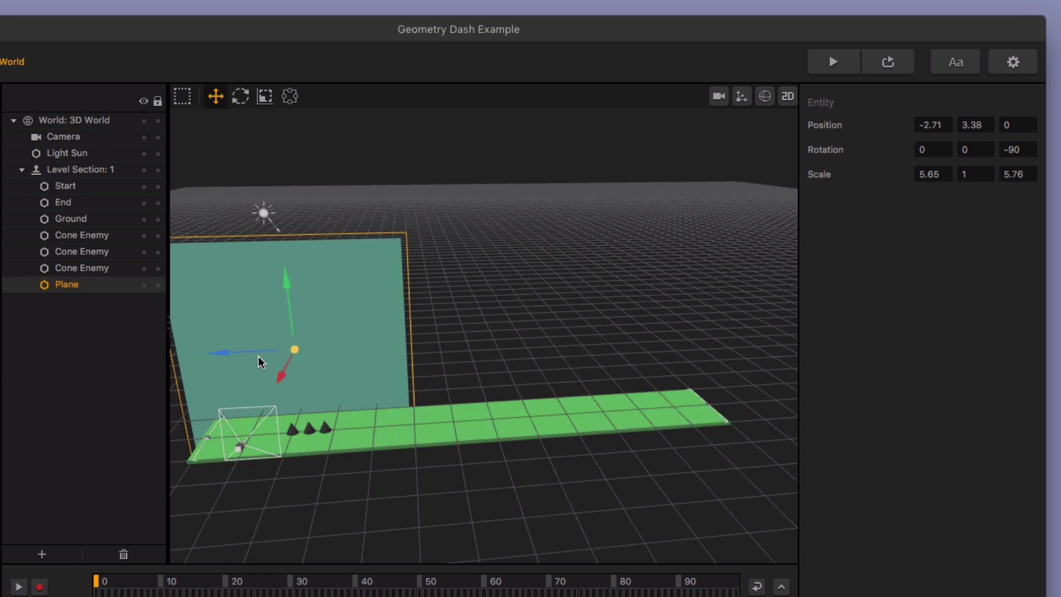
Step: Stretch the copied plane to about 15.5 in Z and shift it to about Z -9.04 to span the section's ground
left_click_drag(260, 363, 328, 367)
left_click(265, 97)
left_click(215, 96)
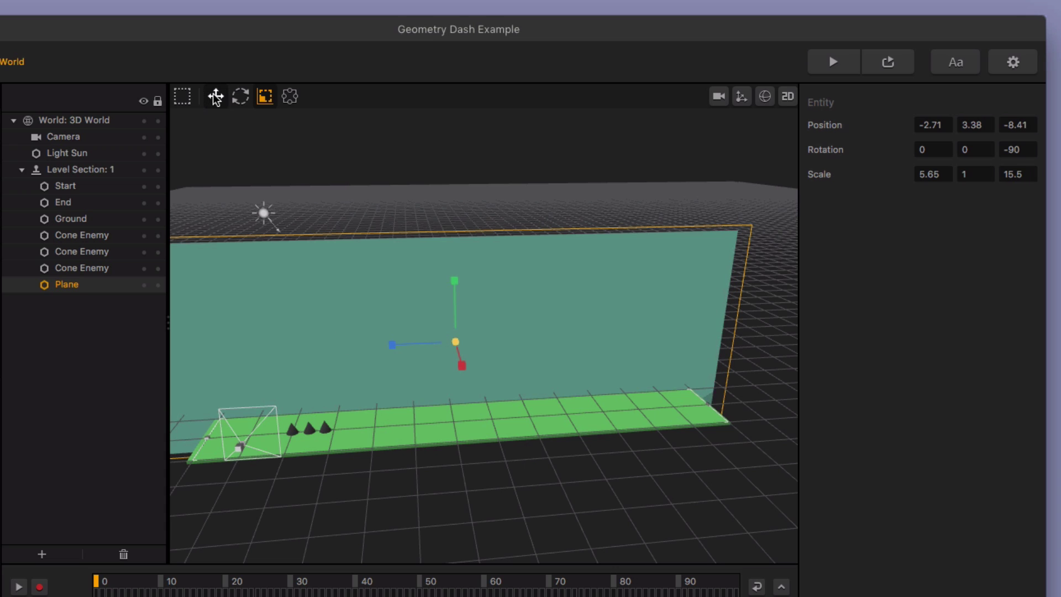
left_click_drag(387, 344, 401, 354)
Step: Preview the game and jump the cube over the cones to check the background plane
left_click(824, 65)
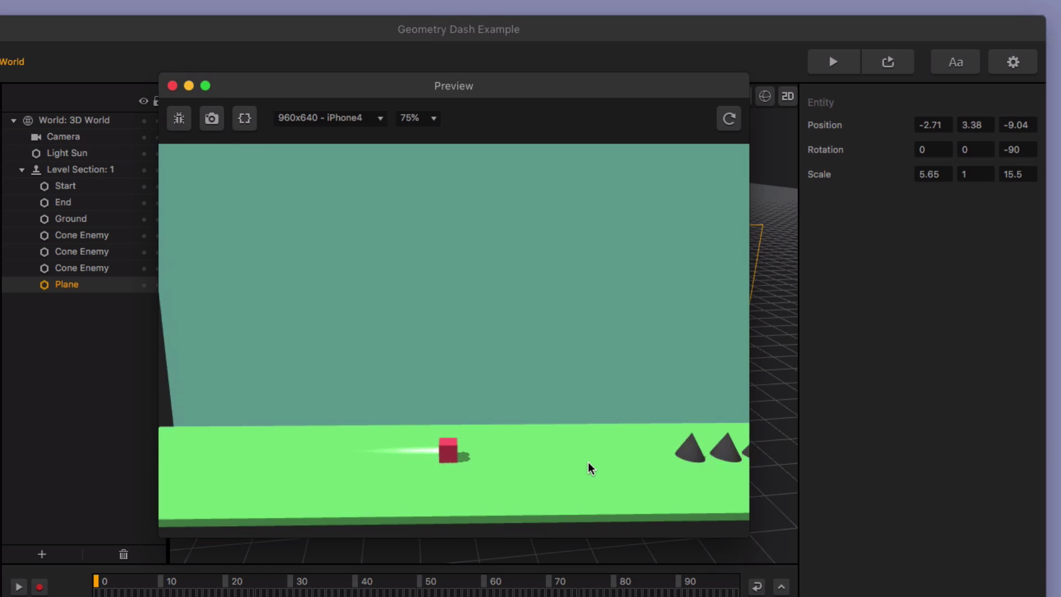
left_click(581, 462)
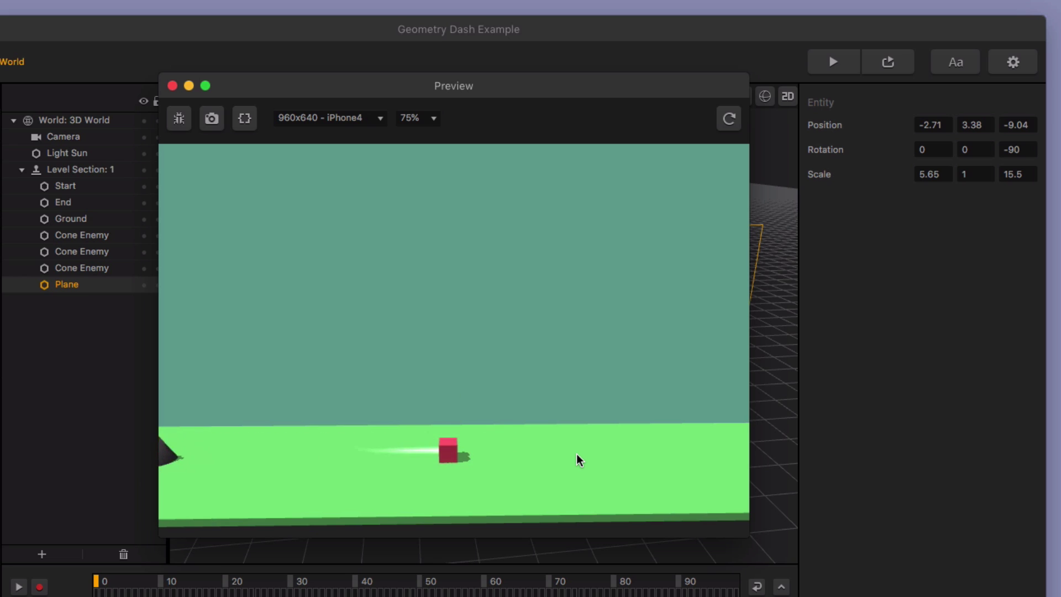
left_click(578, 461)
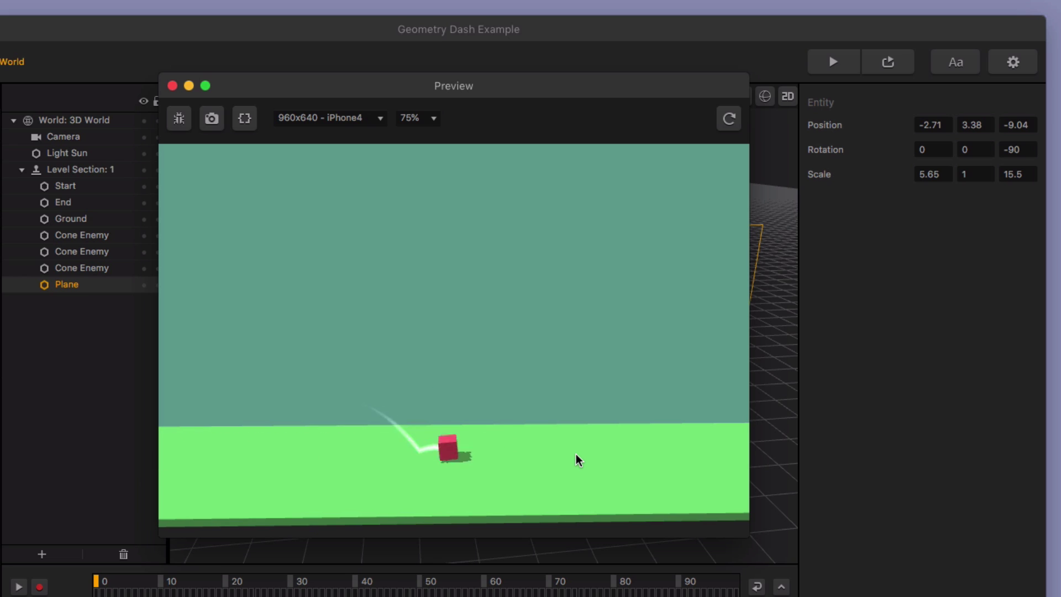
left_click(578, 460)
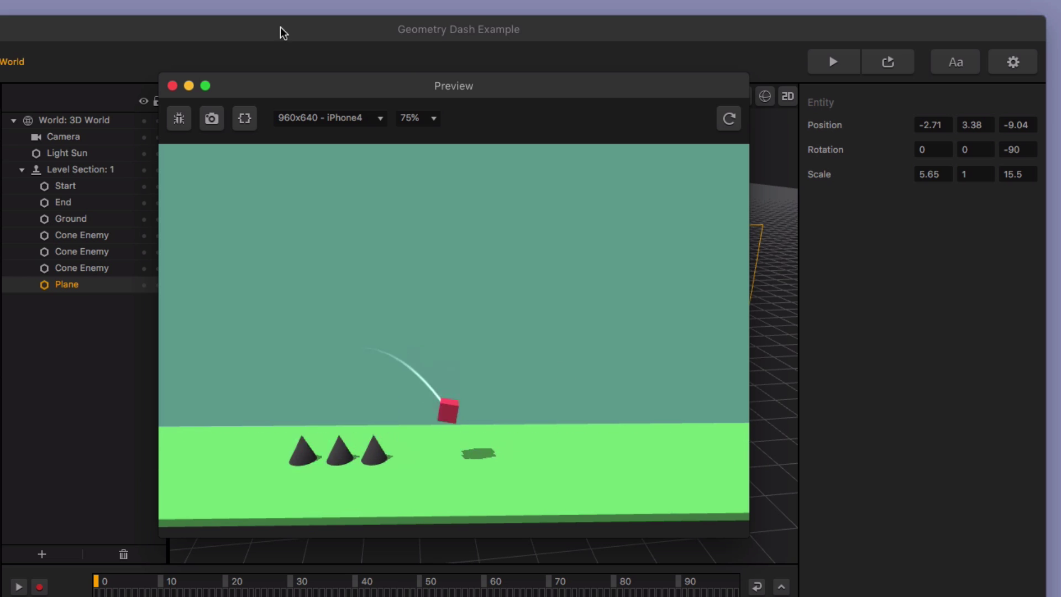
left_click(172, 86)
Step: Set the camera's X rotation to 0
left_click(103, 137)
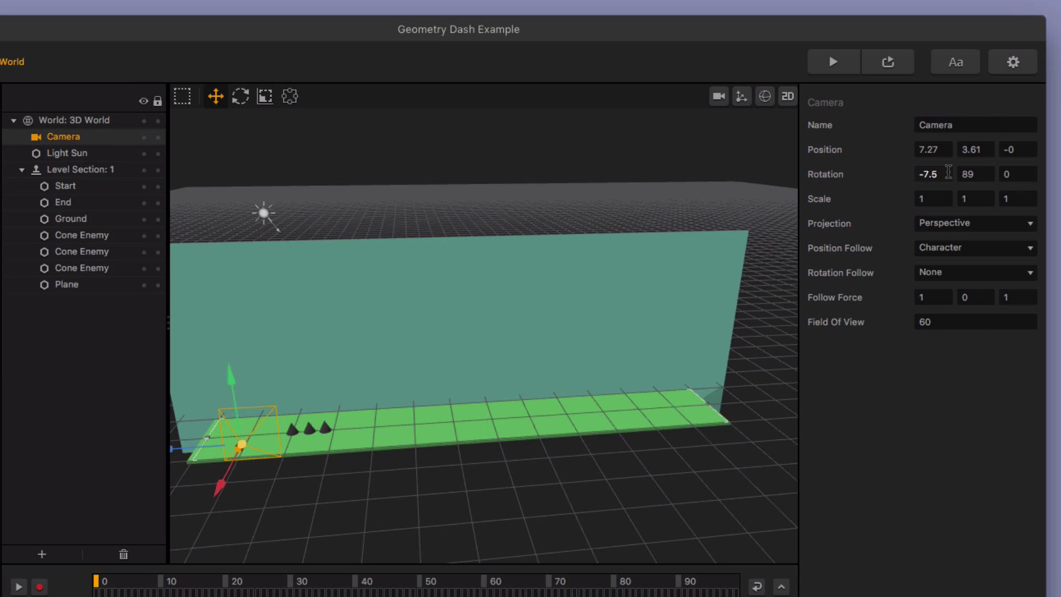
left_click_drag(949, 172, 878, 174)
left_click(892, 188)
Step: Play the game in a preview with the level camera, restart it once, and check the framing
left_click(835, 62)
left_click(575, 513)
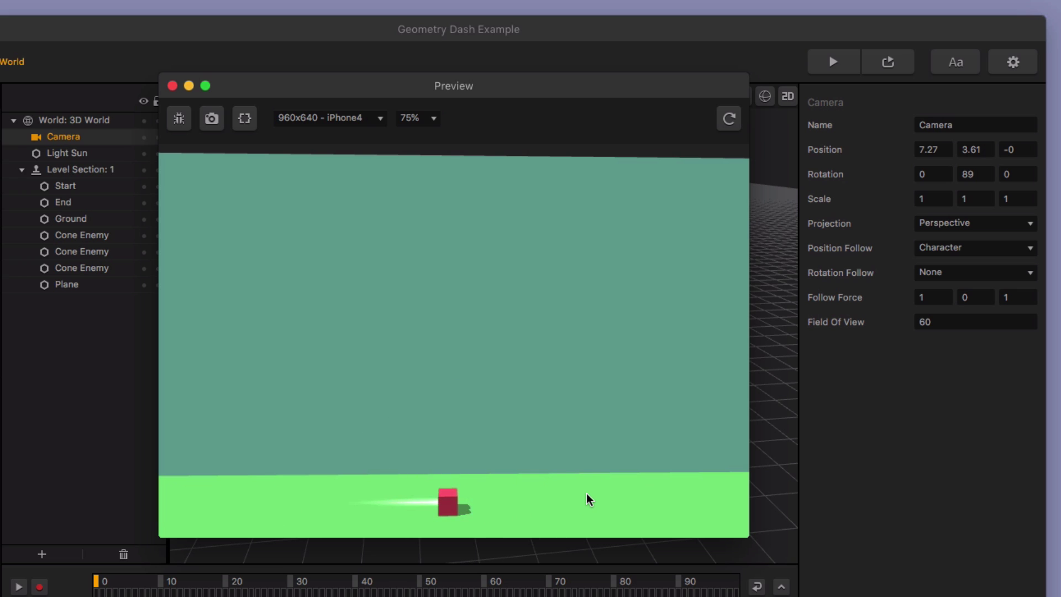
left_click(589, 499)
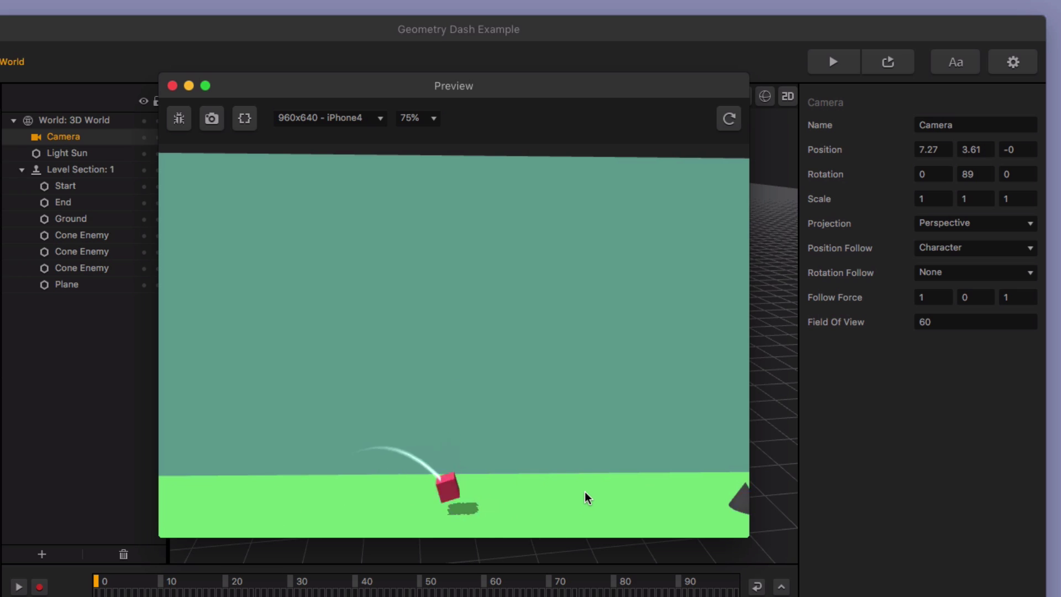
left_click(448, 407)
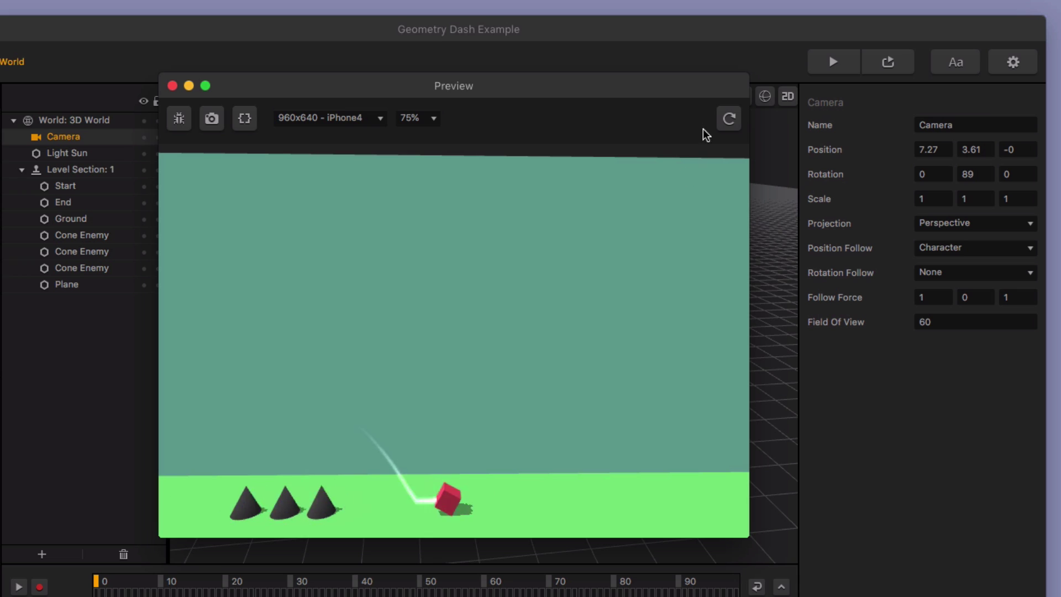
left_click(728, 119)
left_click(221, 480)
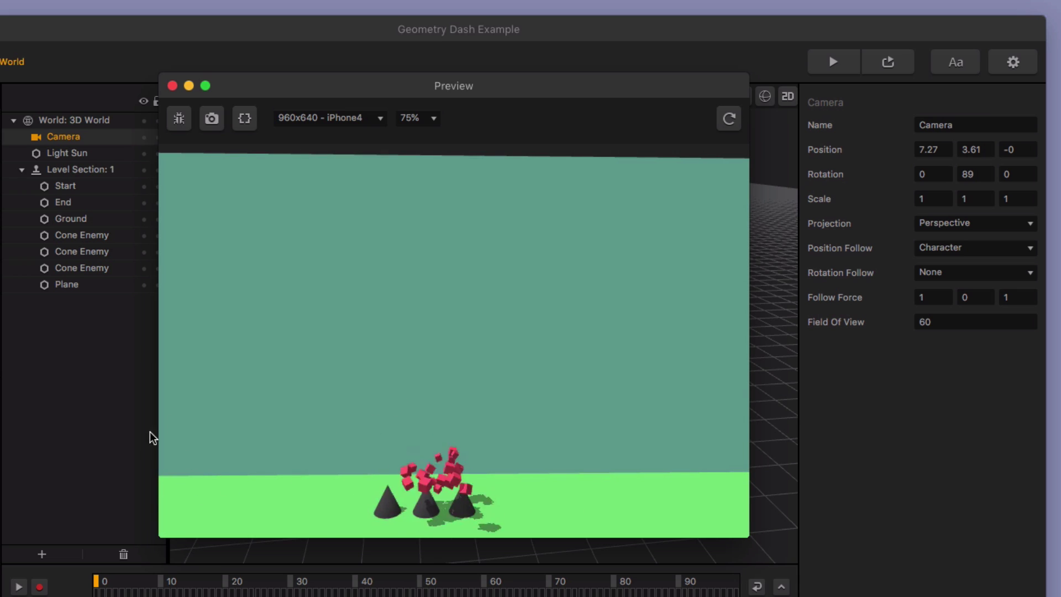
left_click(172, 85)
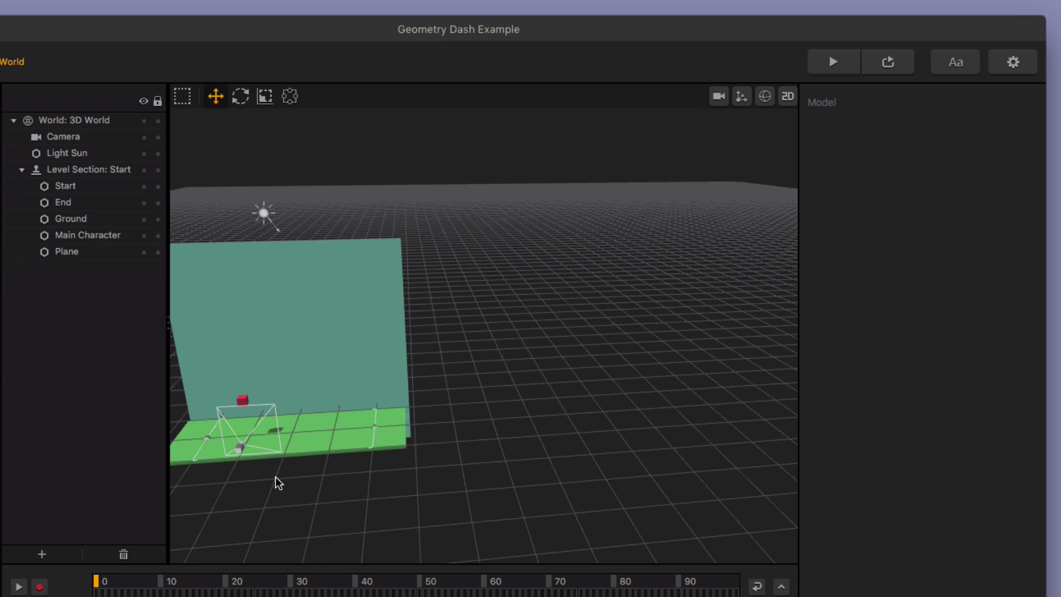
Step: Extend the Start section's ground and its plane, widening the plane to about 9.21 in Z around Z 3.46, and check them in a preview
left_click_drag(275, 481, 424, 519)
left_click(392, 476)
left_click(290, 97)
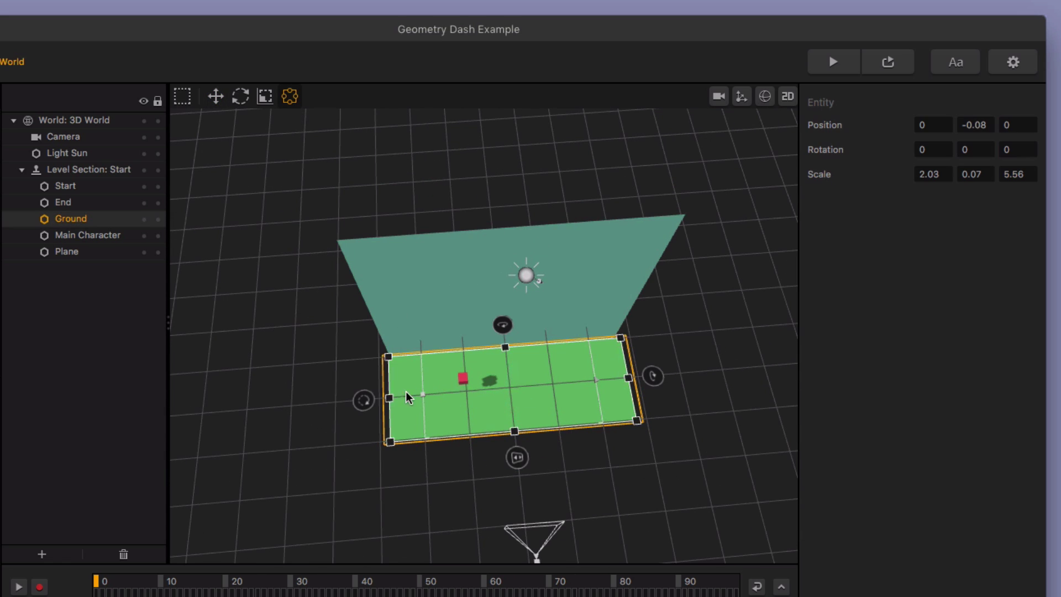
left_click_drag(390, 402, 227, 412)
left_click(422, 284)
left_click_drag(441, 330, 199, 376)
left_click(825, 56)
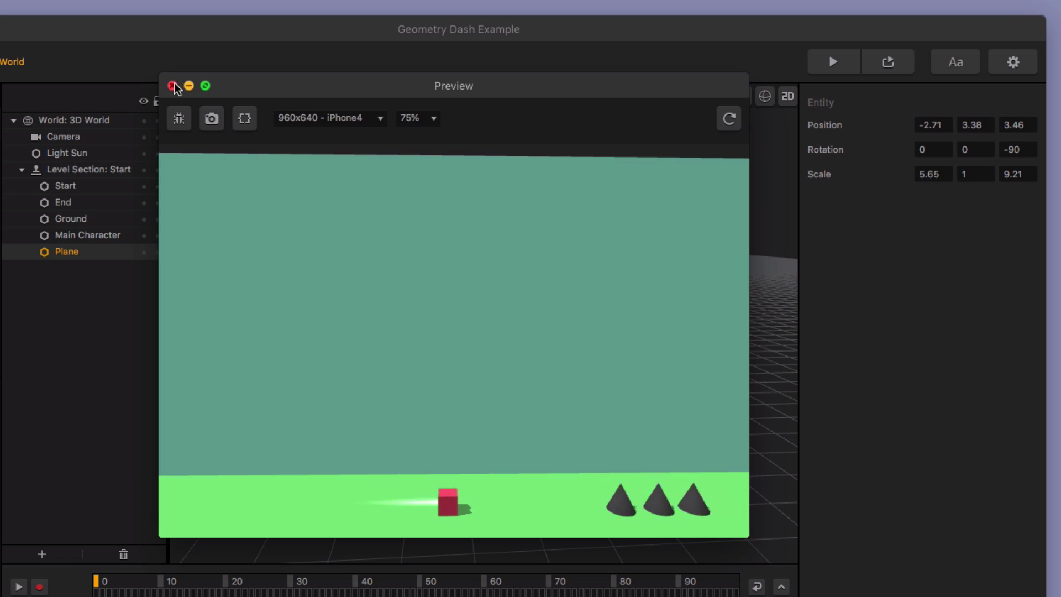
left_click(172, 85)
Step: Extend the background planes upward in the Start section and section 1, the latter to about X scale 7.05 at Y 4.78
left_click_drag(417, 232, 420, 142)
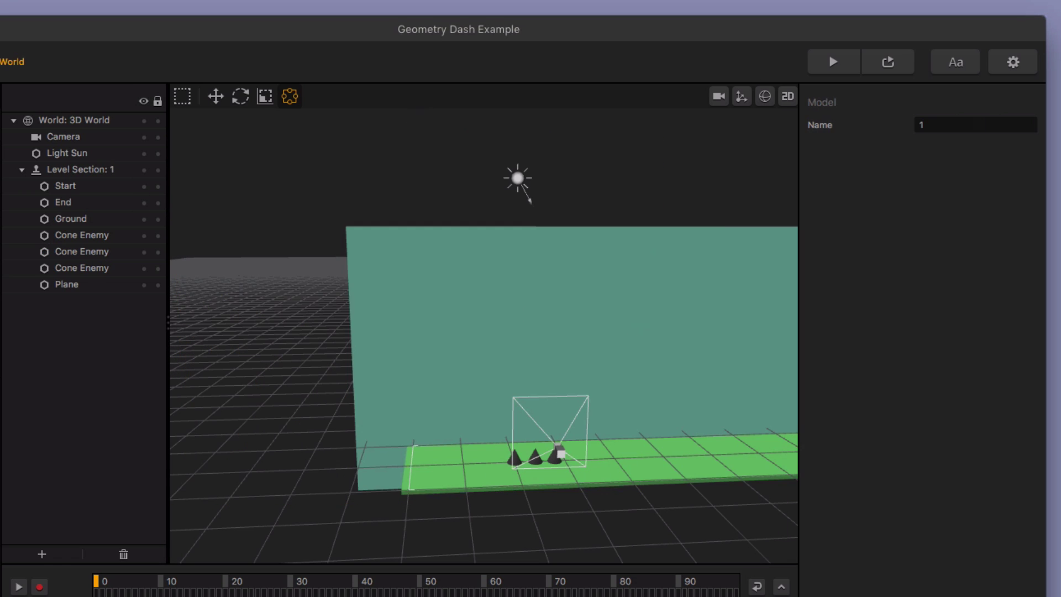
left_click(545, 293)
left_click_drag(723, 220, 723, 166)
Step: Play the game in a preview to check that the taller planes fill the background
left_click(817, 68)
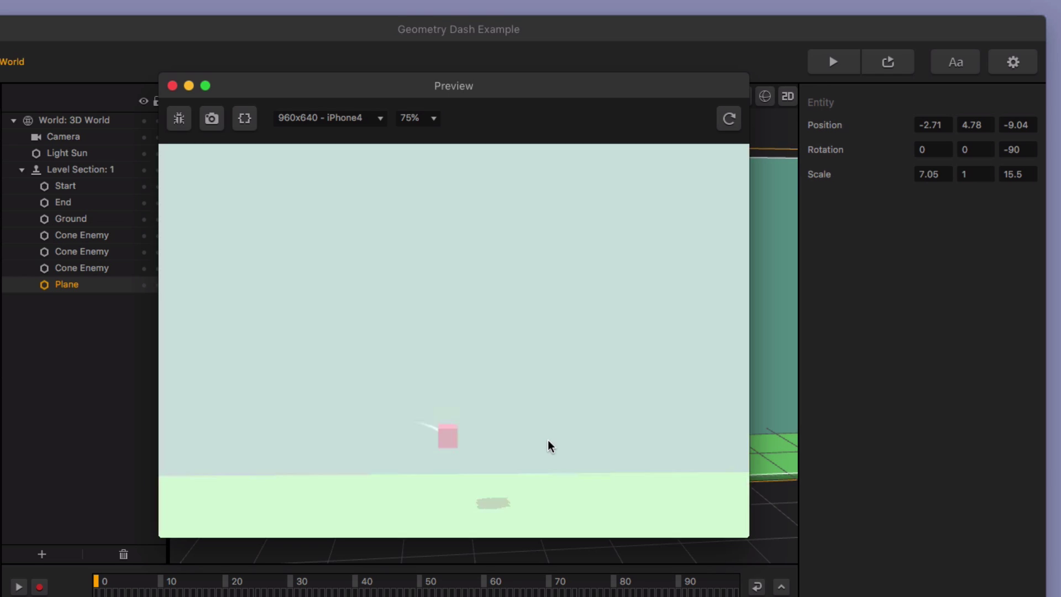
left_click(522, 480)
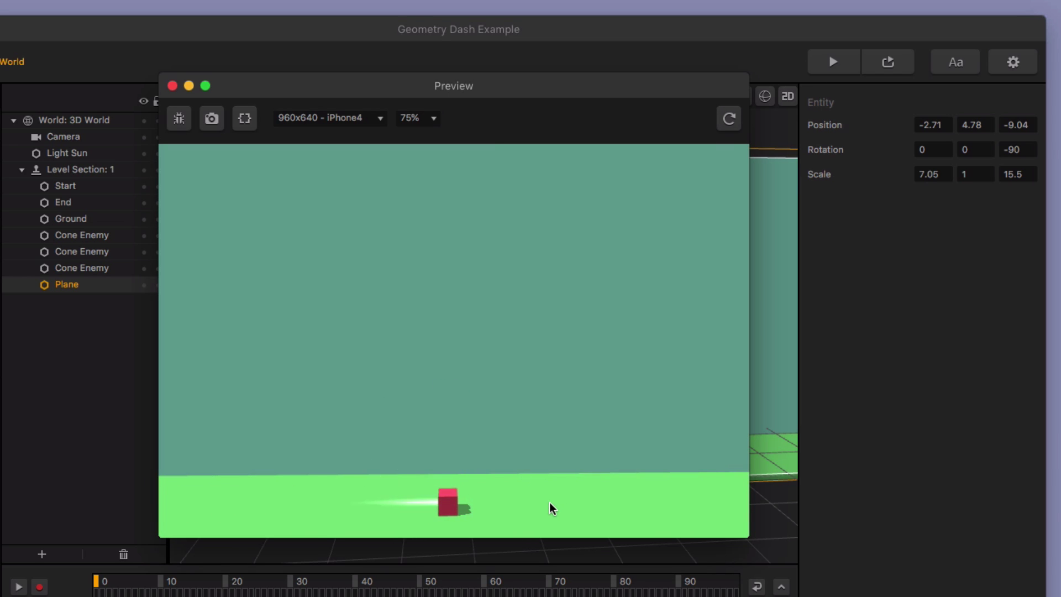
left_click(539, 495)
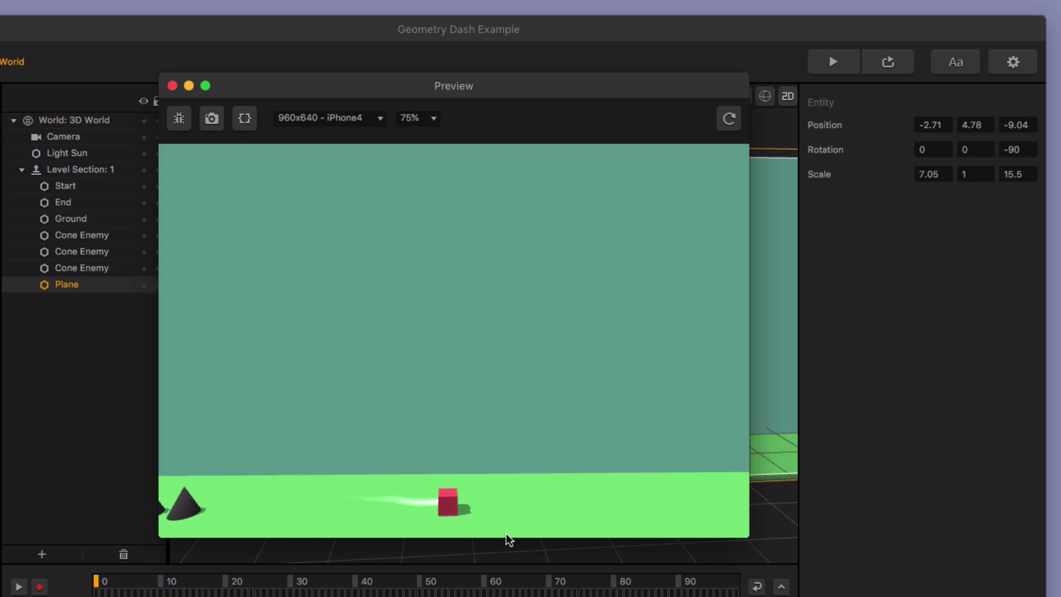
left_click(172, 84)
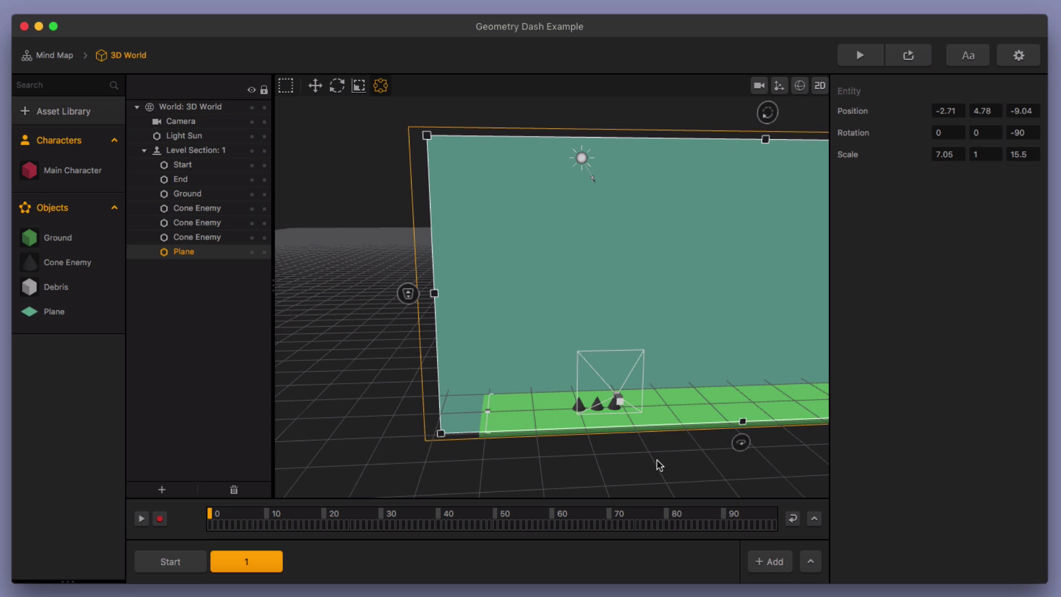
Step: Browse the ready-made assets in the Asset Library and view the details of Spin Helix and Coin
left_click(100, 109)
left_click(264, 93)
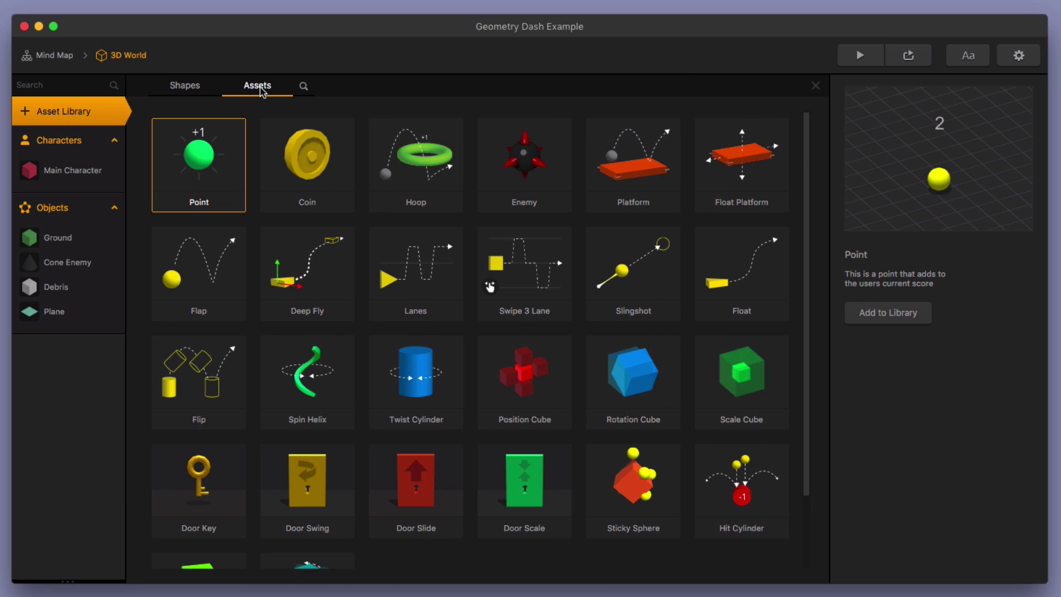
scroll(403, 386, "down", 3)
scroll(408, 376, "up", 3)
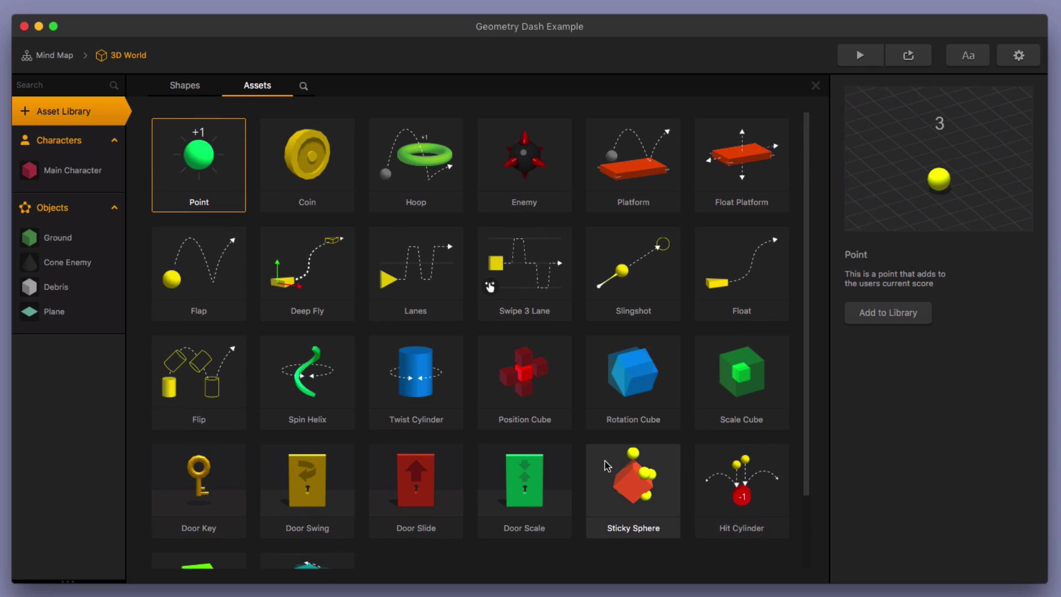
left_click(296, 379)
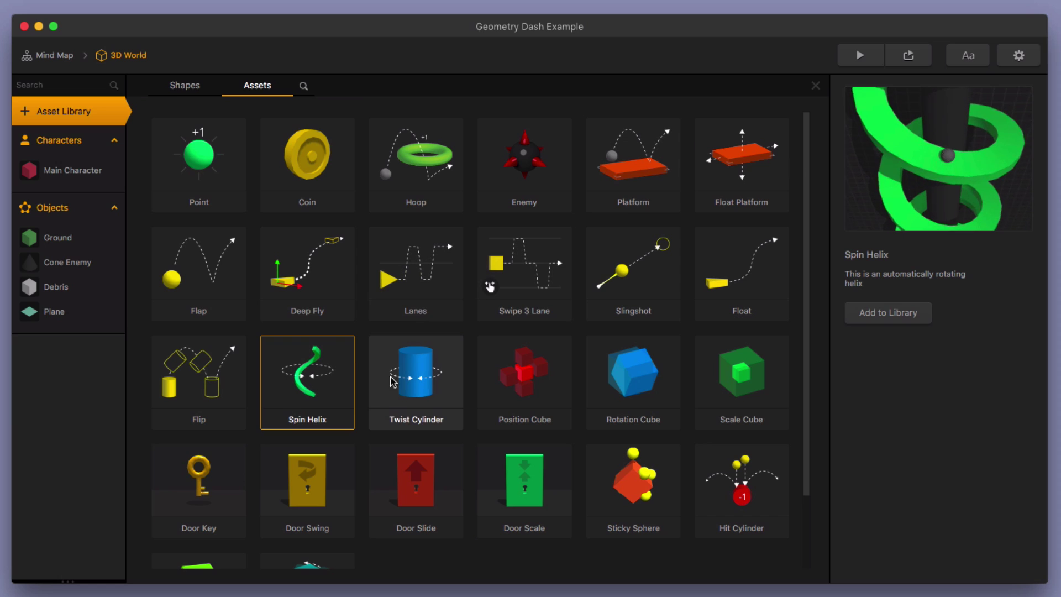
left_click(319, 182)
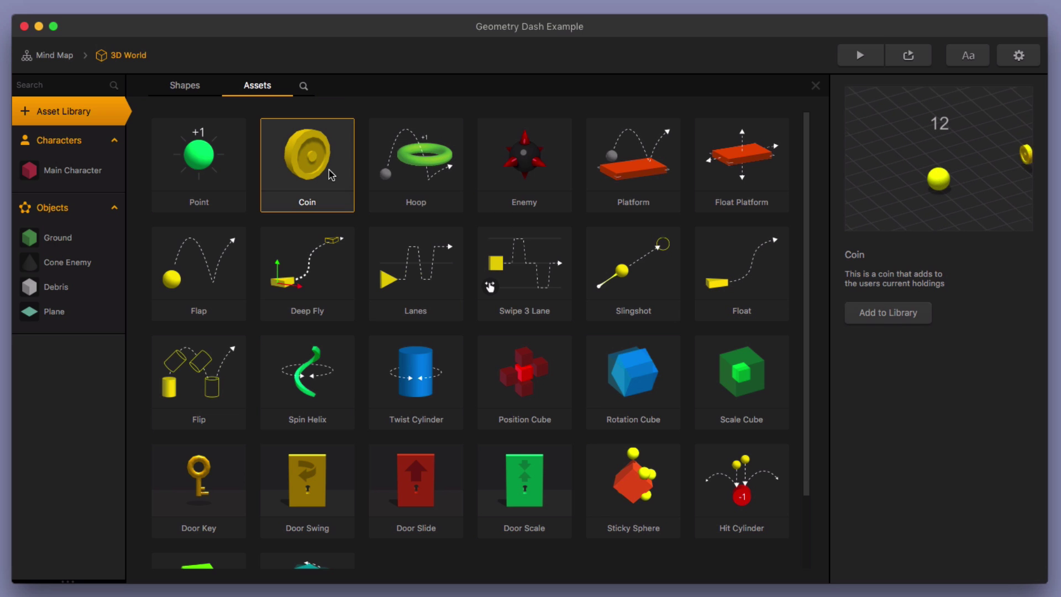
Step: Add the Coin asset to the library and place a coin among the cone enemies in section 1
left_click(928, 314)
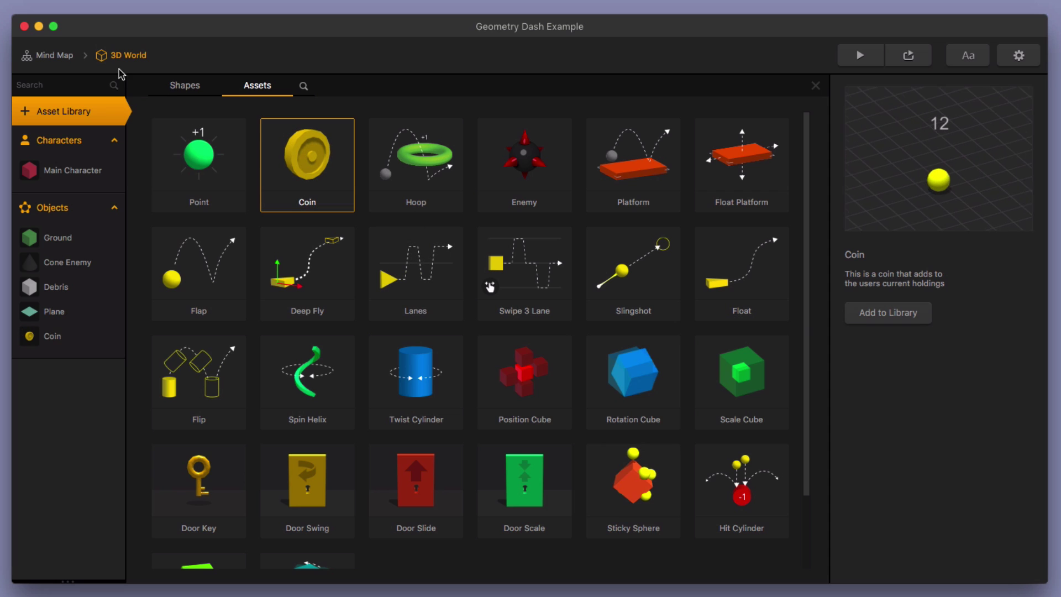
left_click(74, 114)
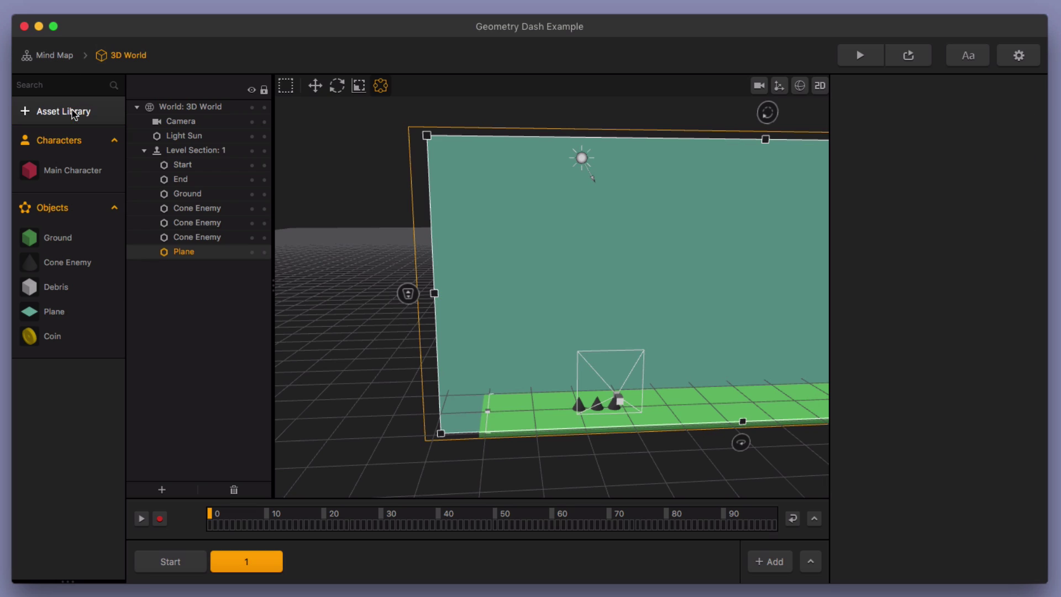
left_click_drag(54, 336, 638, 376)
Step: Move the coin above the middle cone enemy, to about Y 1.55 and Z -0.86
left_click(315, 86)
scroll(611, 436, "up", 3)
middle_click_drag(648, 457, 559, 409)
scroll(573, 424, "up", 3)
scroll(546, 416, "up", 5)
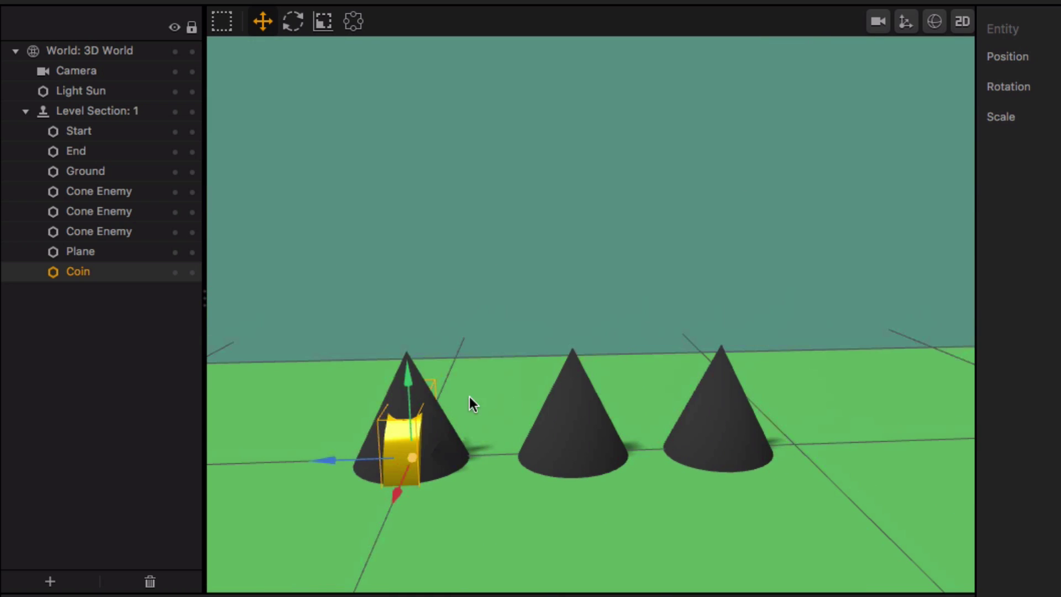
left_click_drag(415, 390, 526, 200)
left_click_drag(580, 143, 579, 51)
Step: Set the coin's scale to 0.5 on all three axes
left_click(1060, 113)
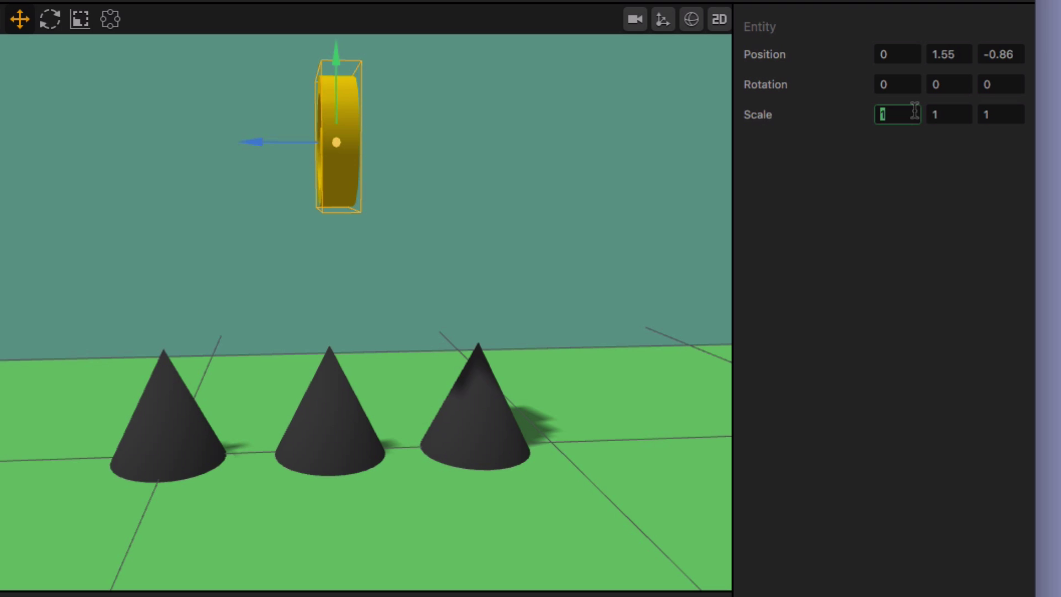
type(".5")
key("Tab")
type(".5")
key("Tab")
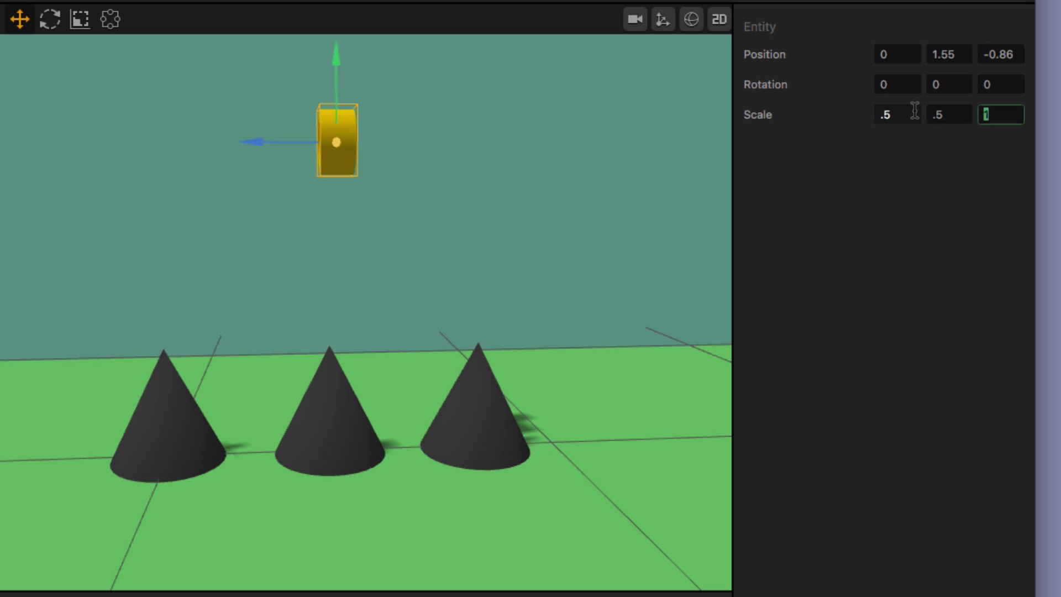
left_click(899, 251)
Step: Rotate the coin about 91 degrees around Y so its round face points toward the side view
left_click_drag(382, 213, 373, 239)
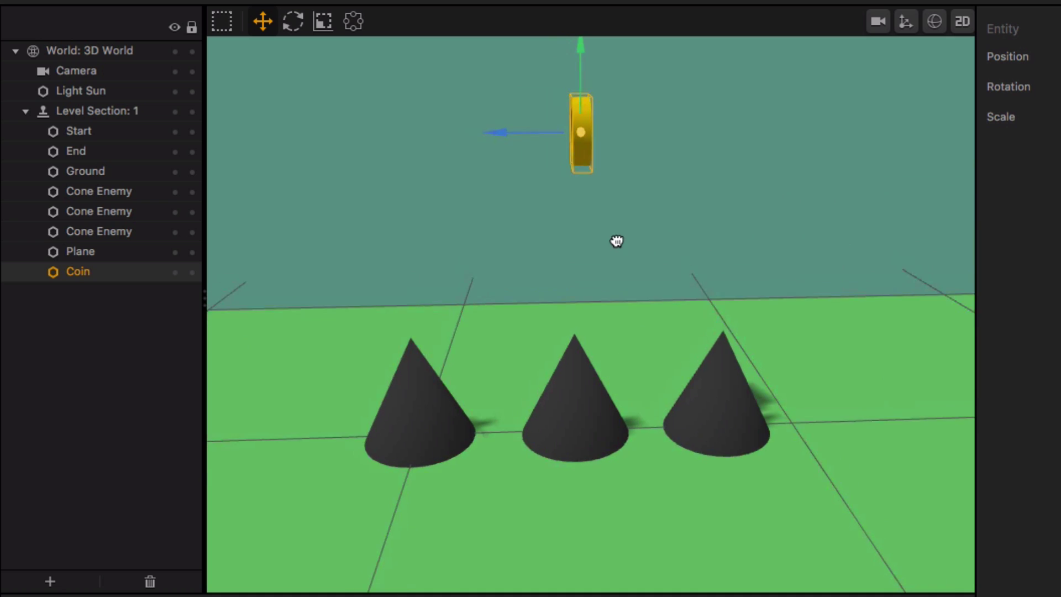
left_click_drag(617, 242, 628, 232)
left_click(293, 22)
left_click_drag(501, 138, 665, 158)
left_click(262, 22)
mouse_move(631, 220)
left_mouse_down()
mouse_move(628, 274)
mouse_move(817, 221)
mouse_move(516, 189)
mouse_move(627, 209)
left_mouse_up()
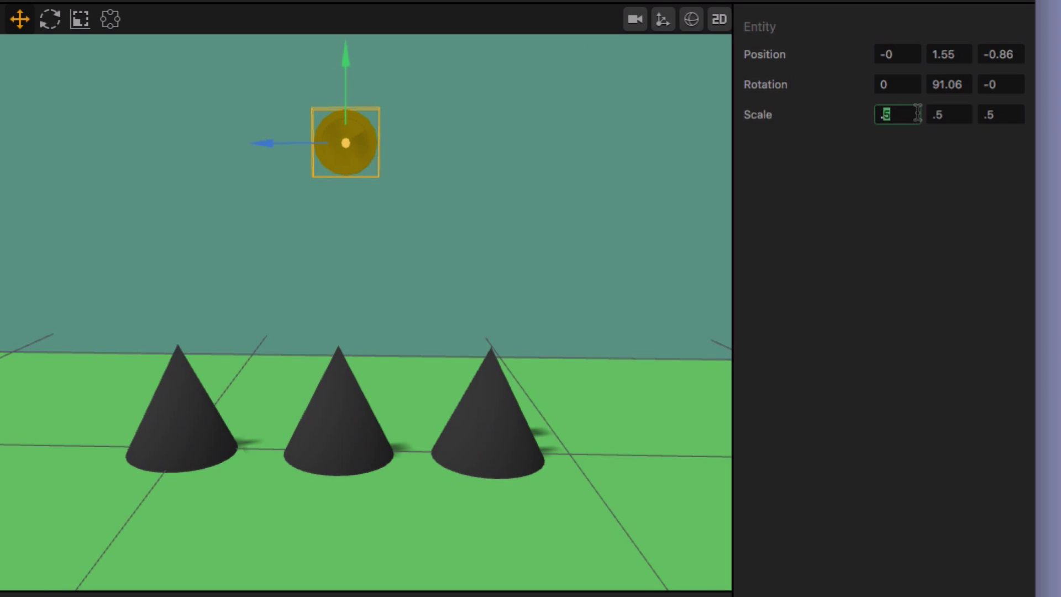
Step: Shrink the coin further by setting its scale to 0.4
key("Tab")
type(".4")
key("Tab")
type(".")
left_click(910, 214)
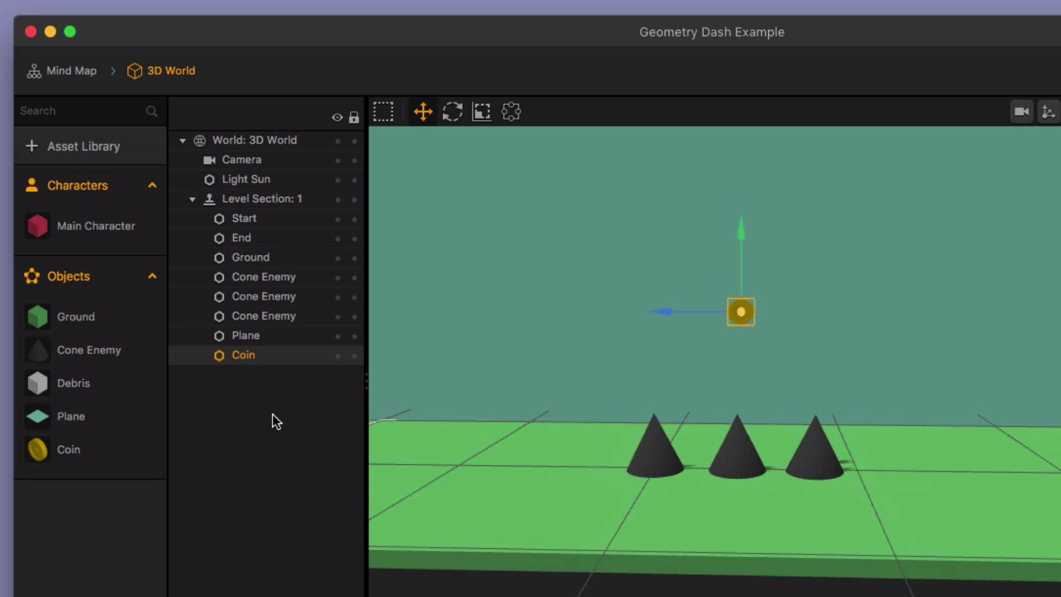
Step: Open the Coin's node graph and set the If Collide node's Affected Asset to Main Character
double_click(78, 448)
left_click(525, 413)
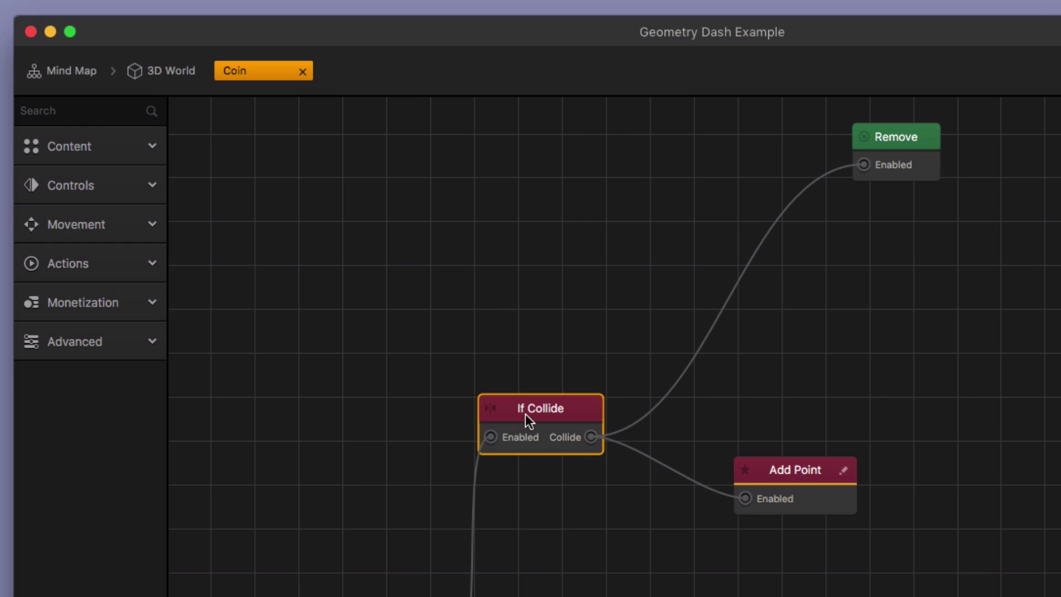
left_click(1028, 154)
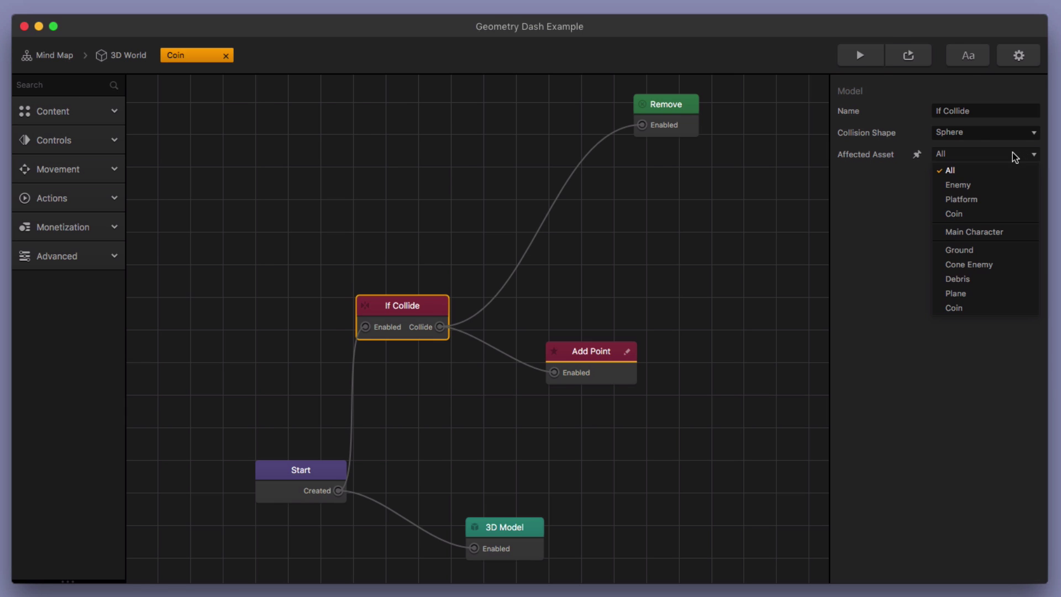
left_click(929, 364)
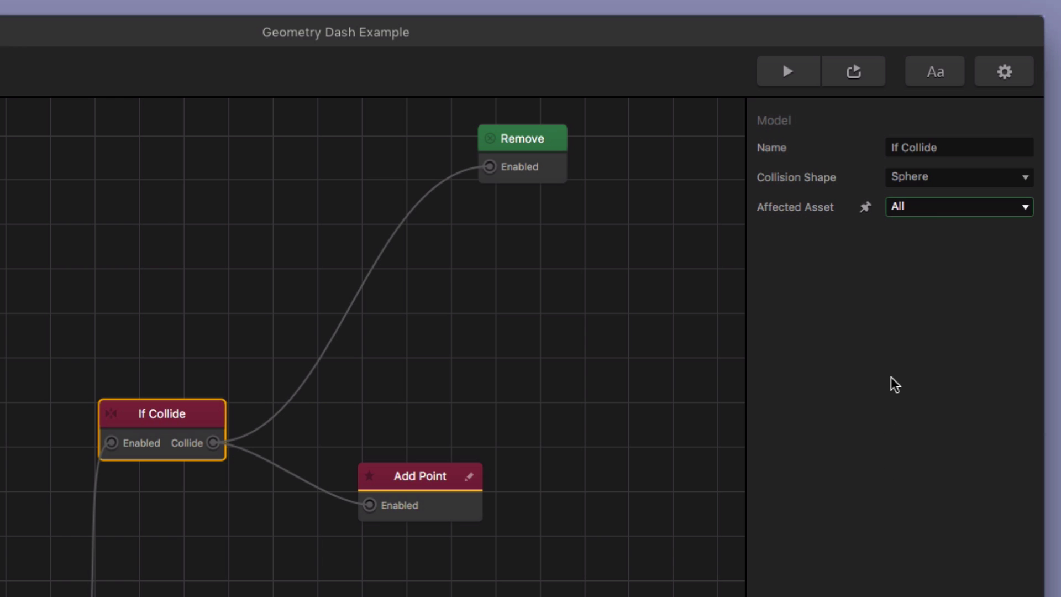
left_click(938, 213)
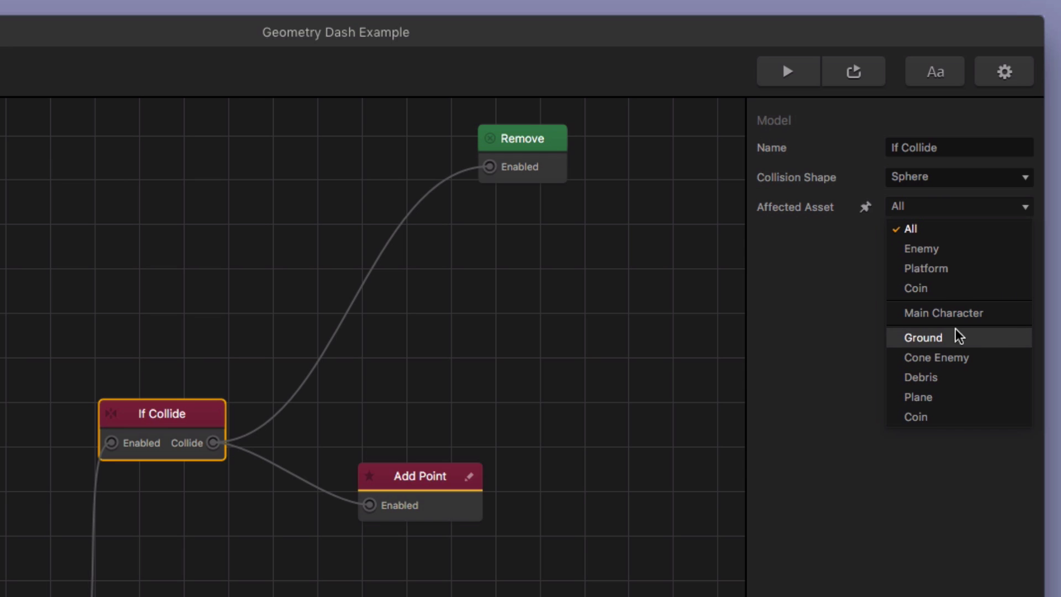
left_click(945, 313)
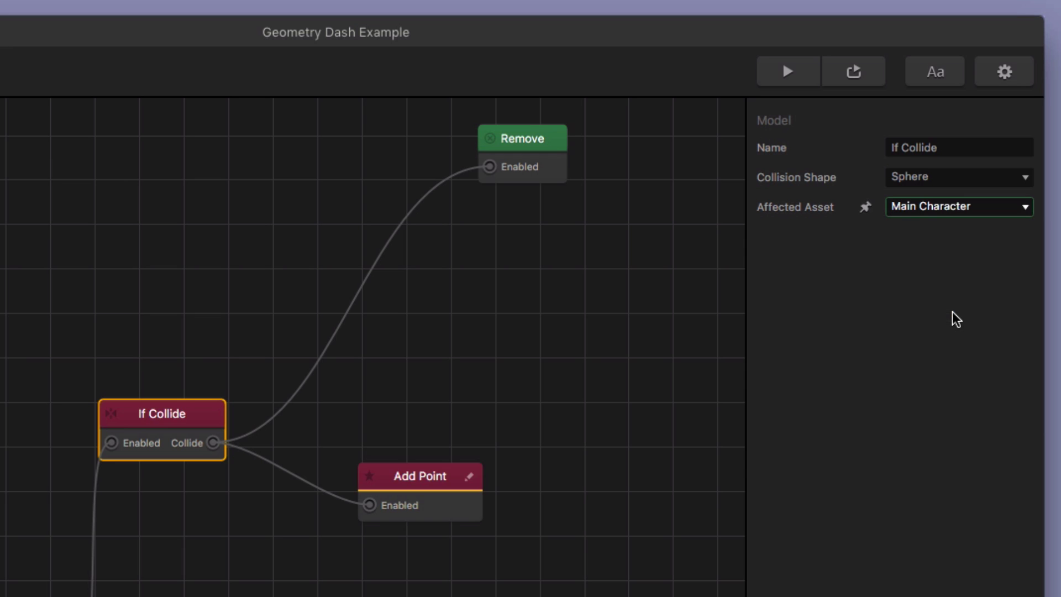
Step: Check the settings of the Coin's Add Point and Start nodes, and return to the 3D World
left_click(401, 488)
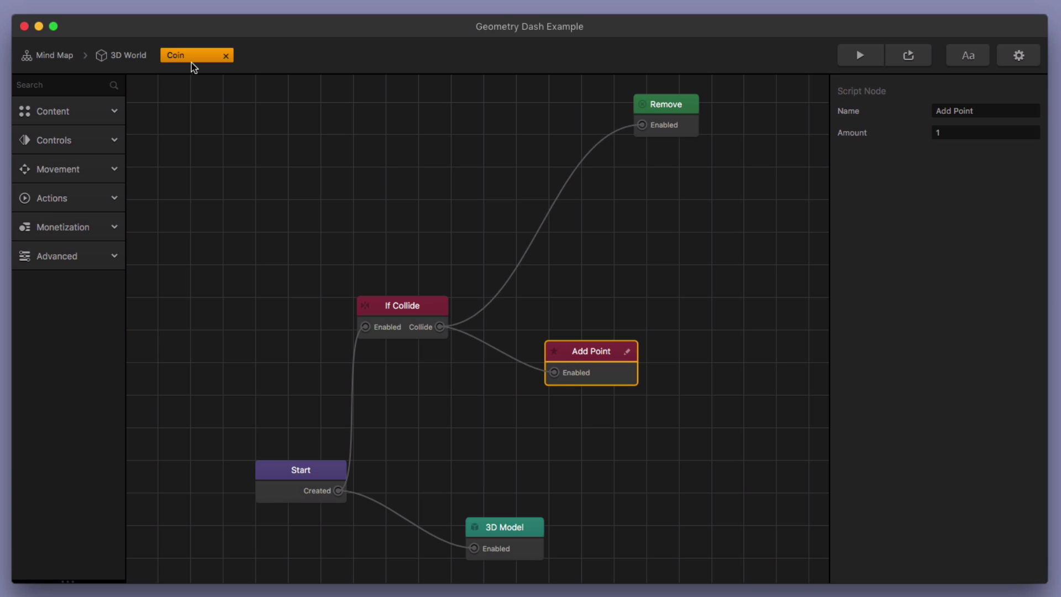
left_click(316, 471)
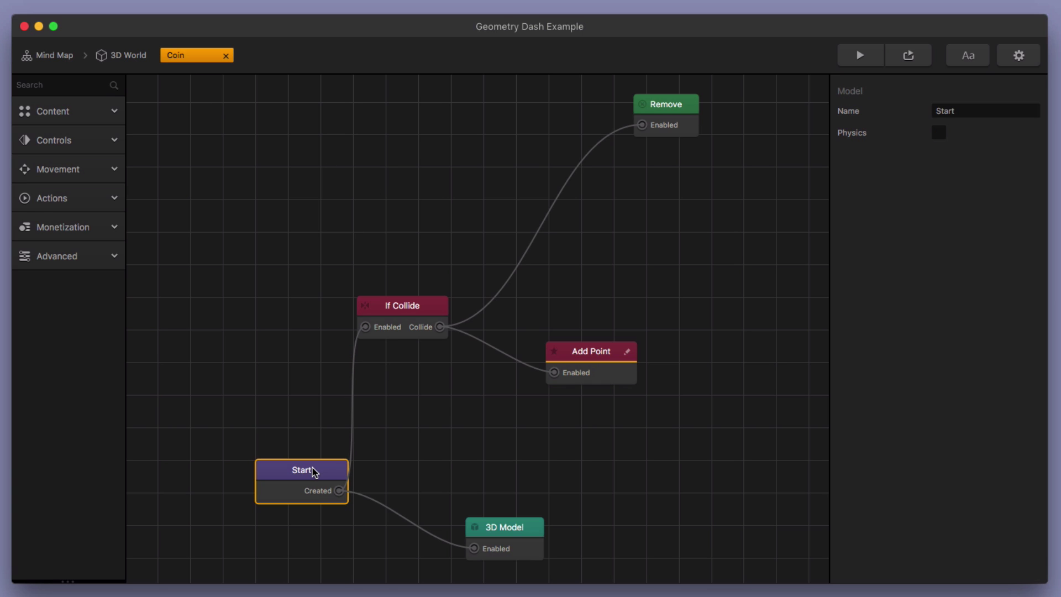
left_click(128, 56)
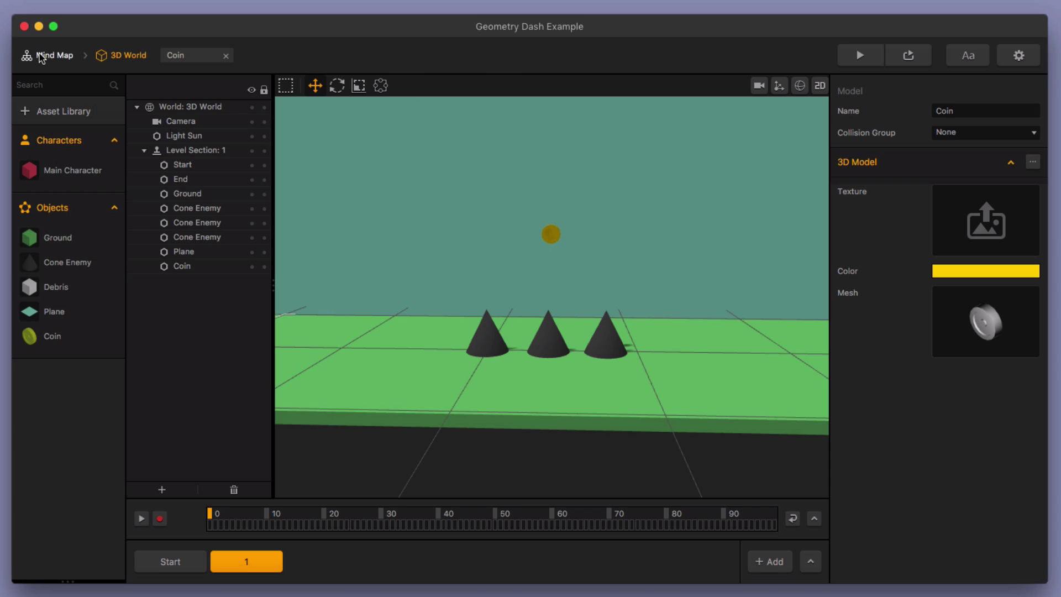
Step: Open the 3D World UI from the Mind Map and place a Default Font label near the canvas's upper centre, about 576, 565
left_click(42, 57)
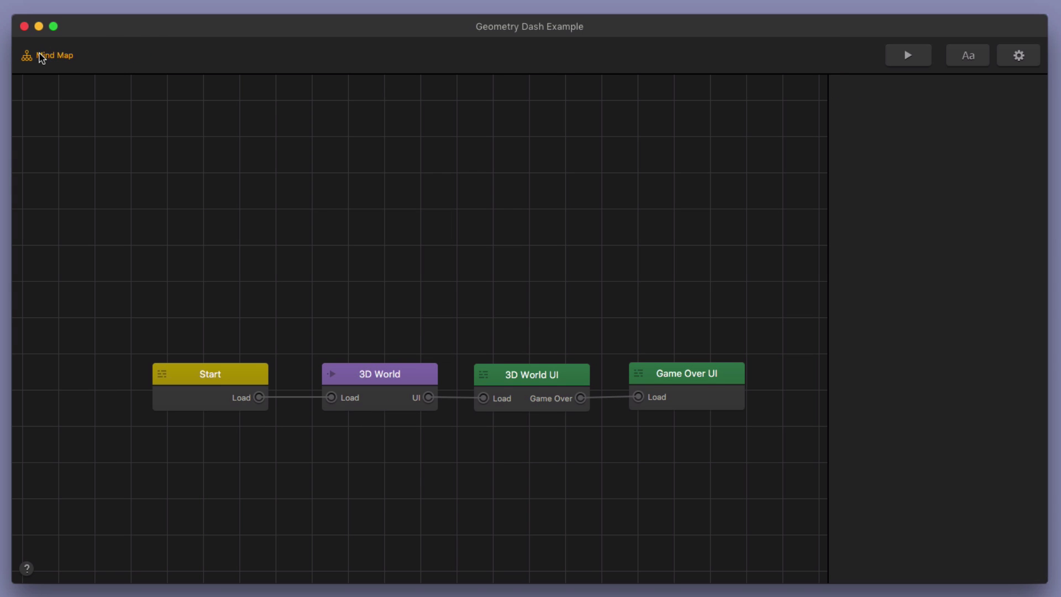
left_click(551, 381)
double_click(552, 381)
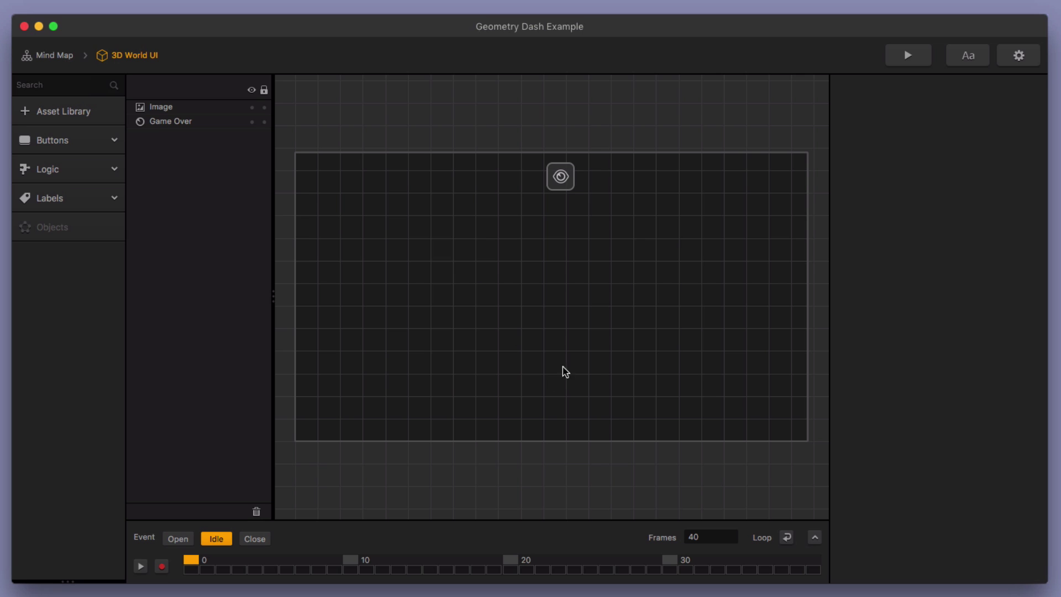
left_click(92, 201)
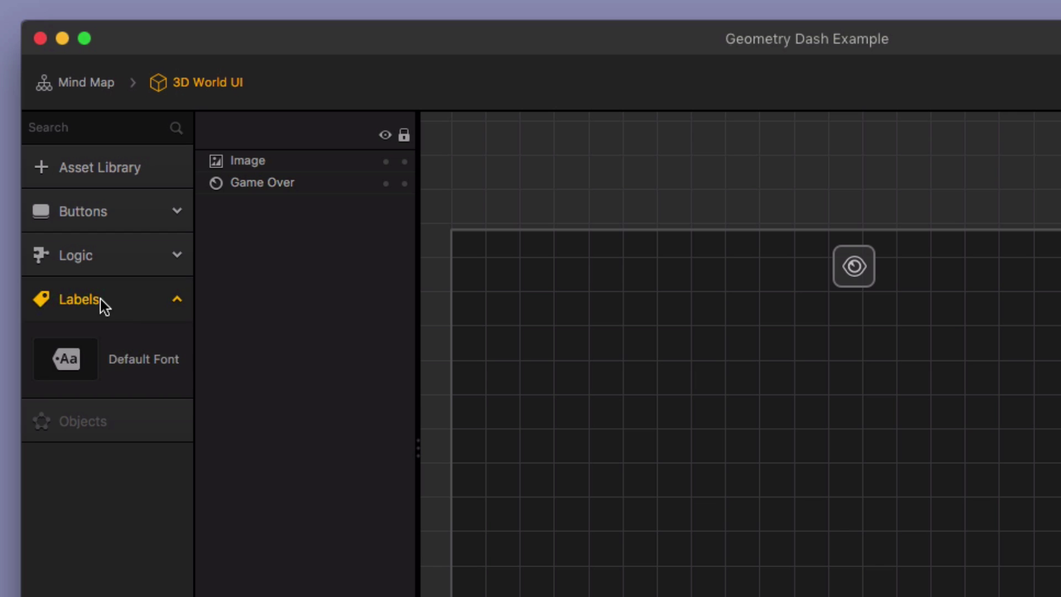
left_click_drag(128, 361, 849, 287)
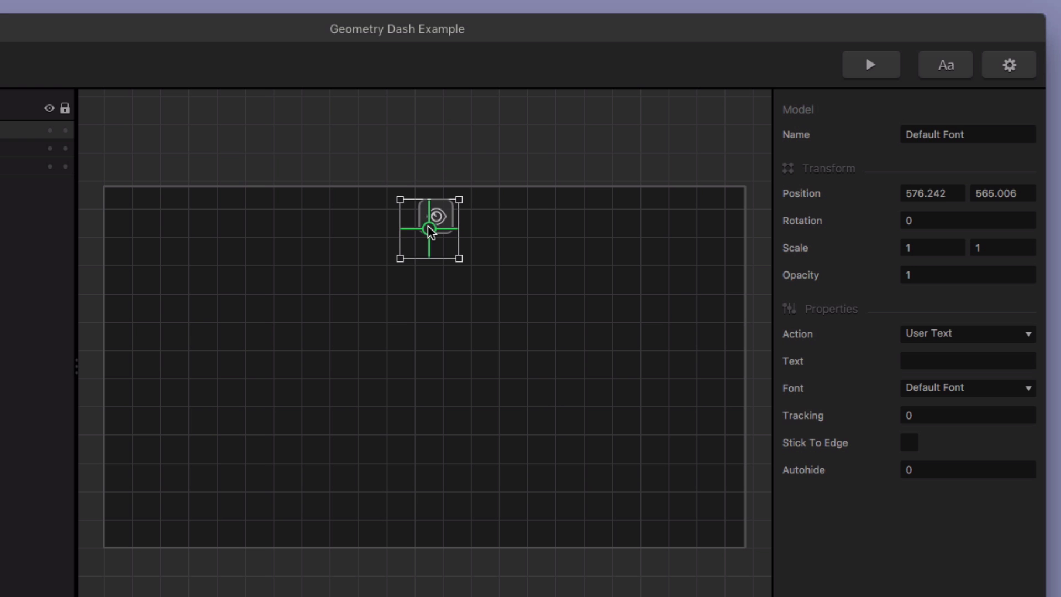
Step: Set the label's action to Score for Current World, with Current amount and Center alignment, and enable Stick To Edge
left_click(962, 333)
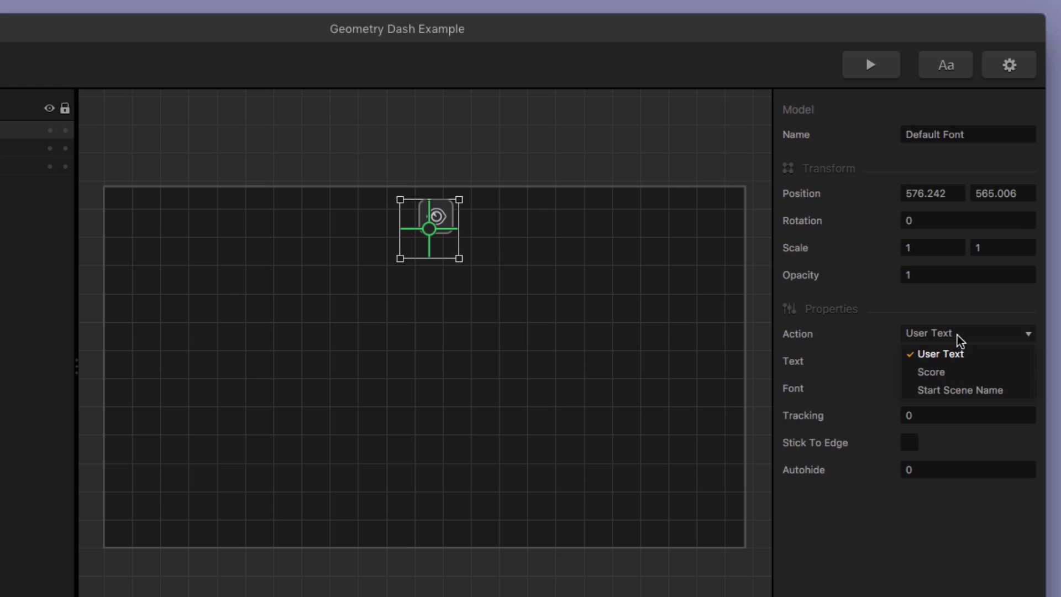
left_click(960, 373)
left_click(950, 364)
left_click(963, 397)
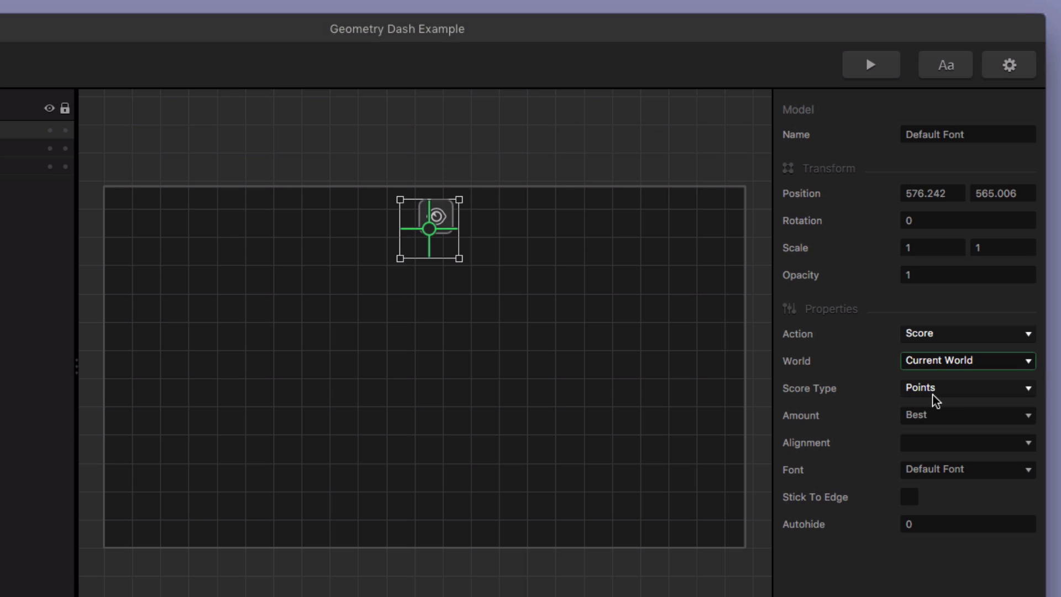
left_click(947, 414)
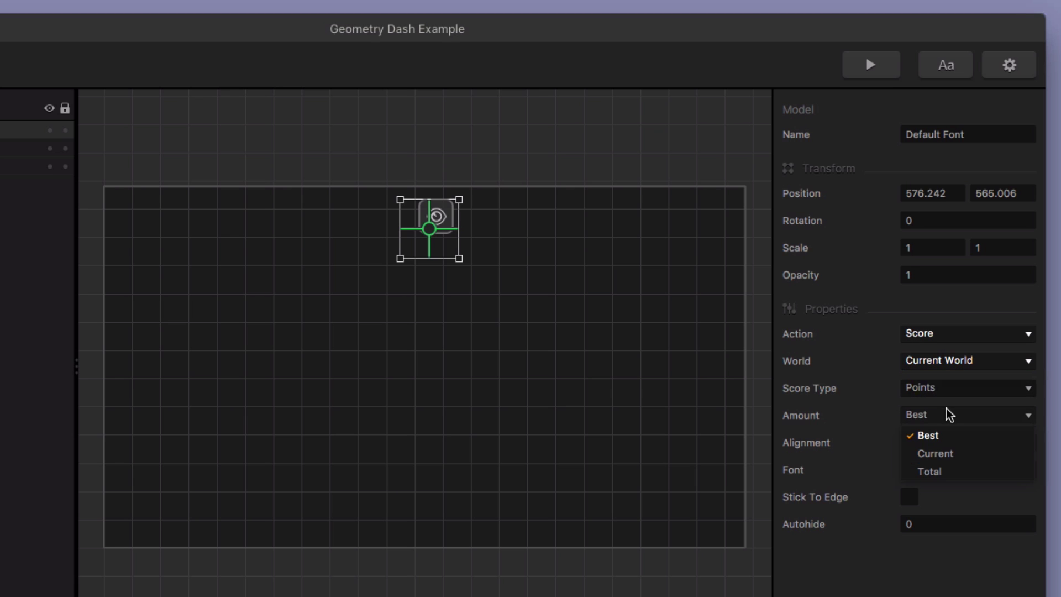
left_click(955, 451)
left_click(947, 443)
left_click(957, 479)
left_click(909, 497)
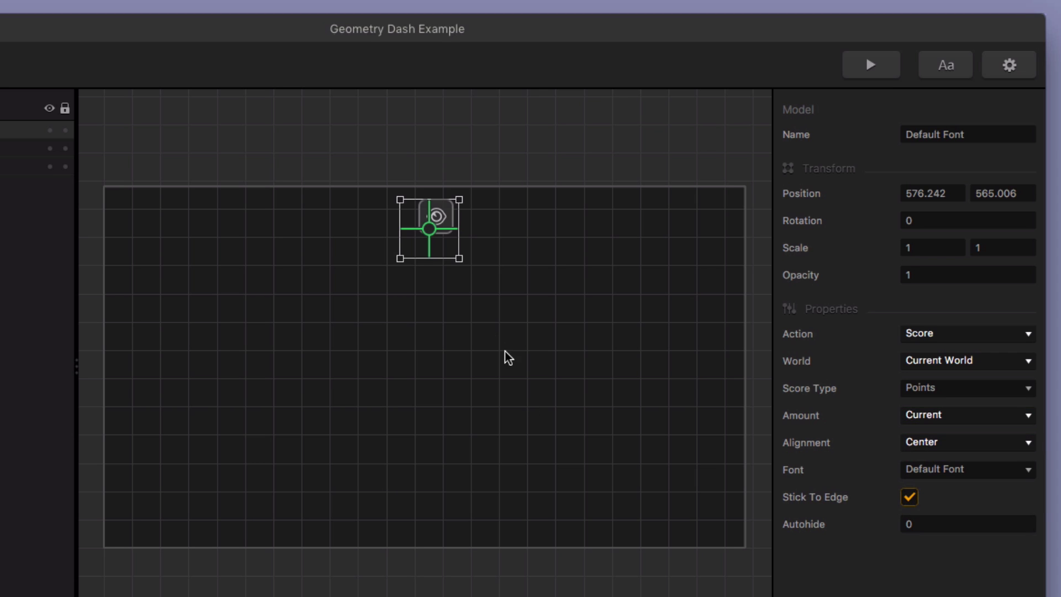
Step: Preview the score label in the game and reposition it to about 573, 578
left_click_drag(432, 234, 436, 232)
left_click(869, 65)
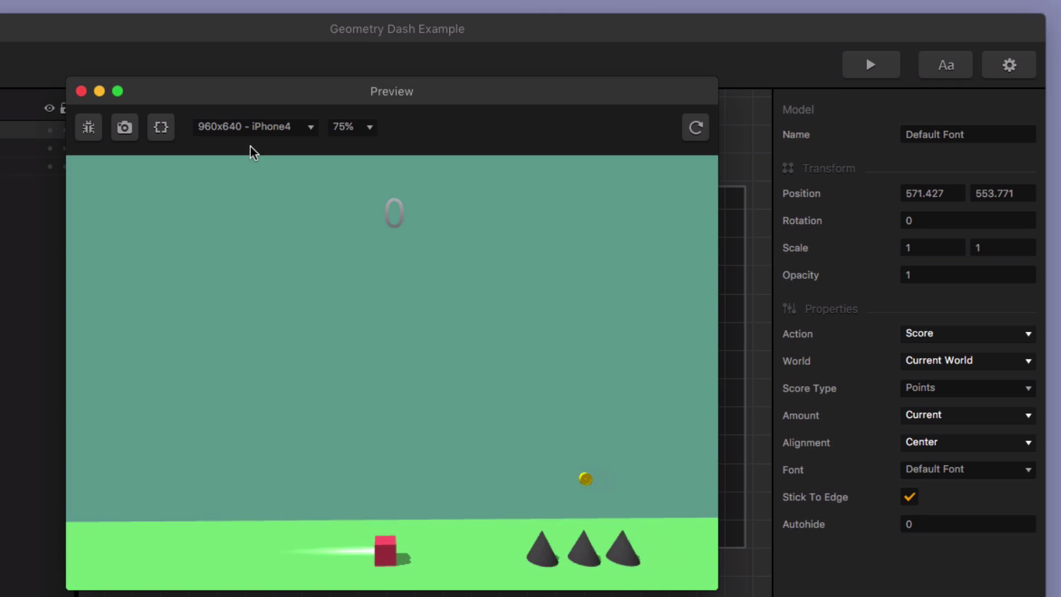
left_click(81, 91)
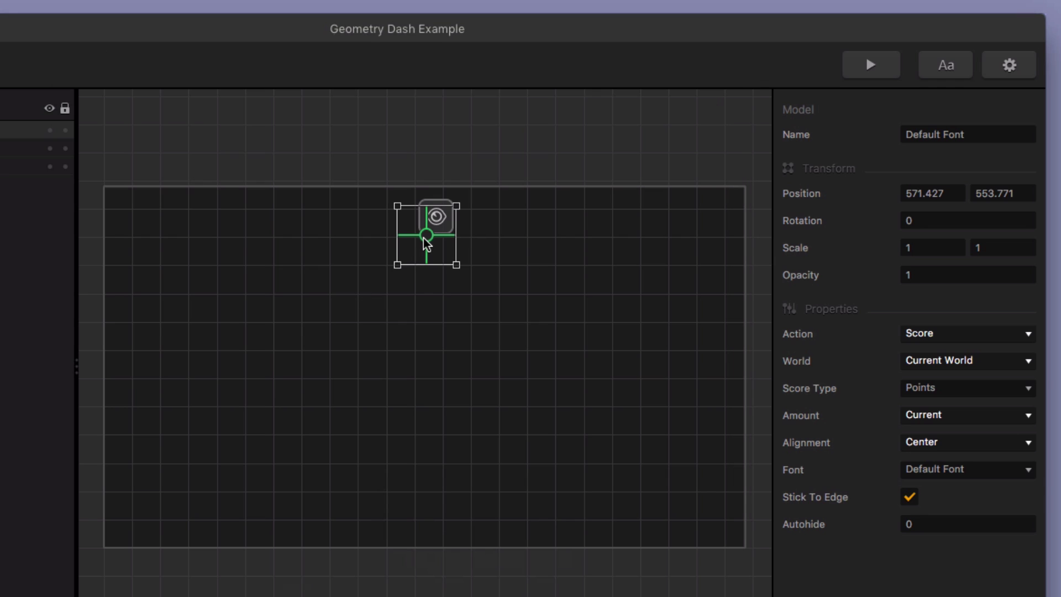
left_click_drag(426, 239, 428, 229)
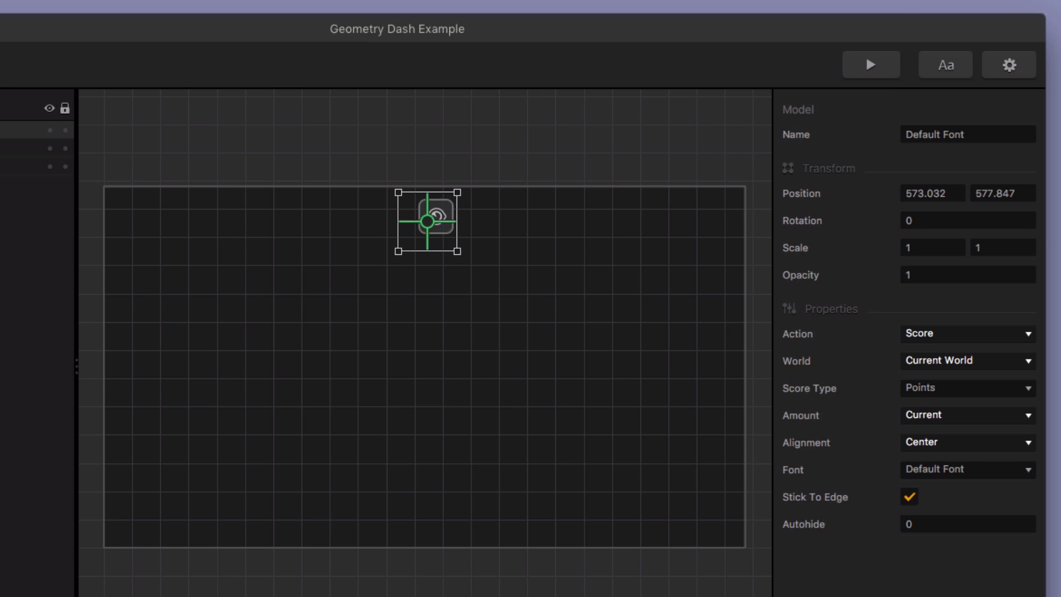
Step: Turn off Draw Gradient for the Default Font and set its main color to near white
left_click(946, 66)
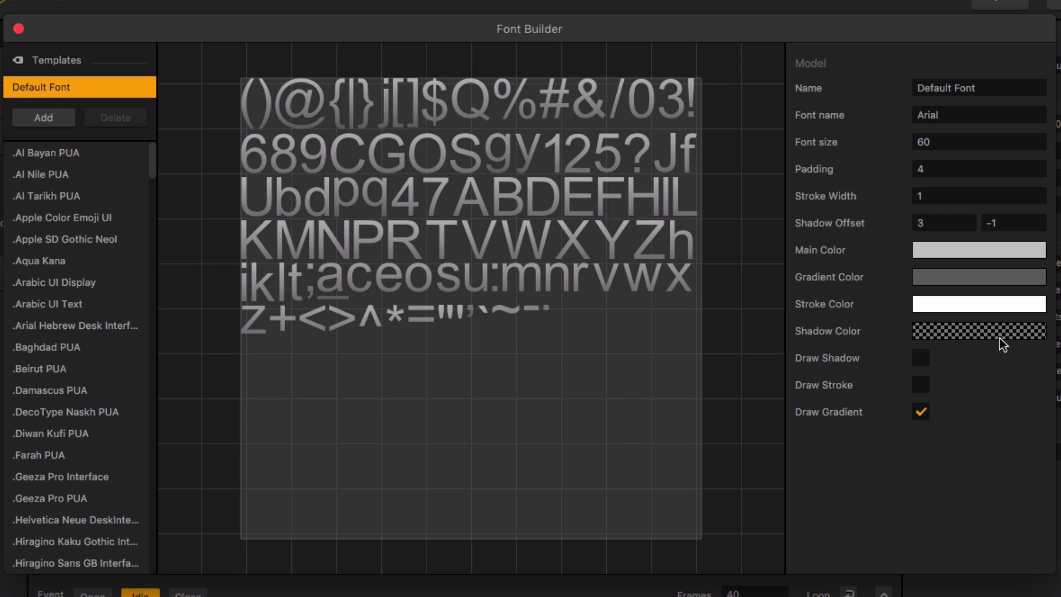
left_click(921, 413)
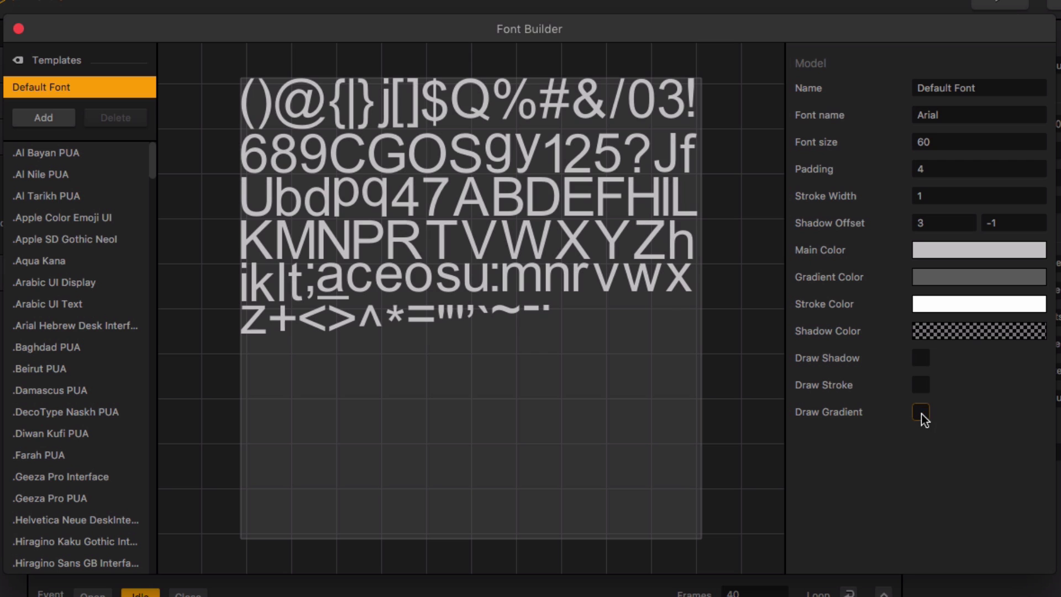
left_click(955, 252)
left_click_drag(745, 337, 717, 340)
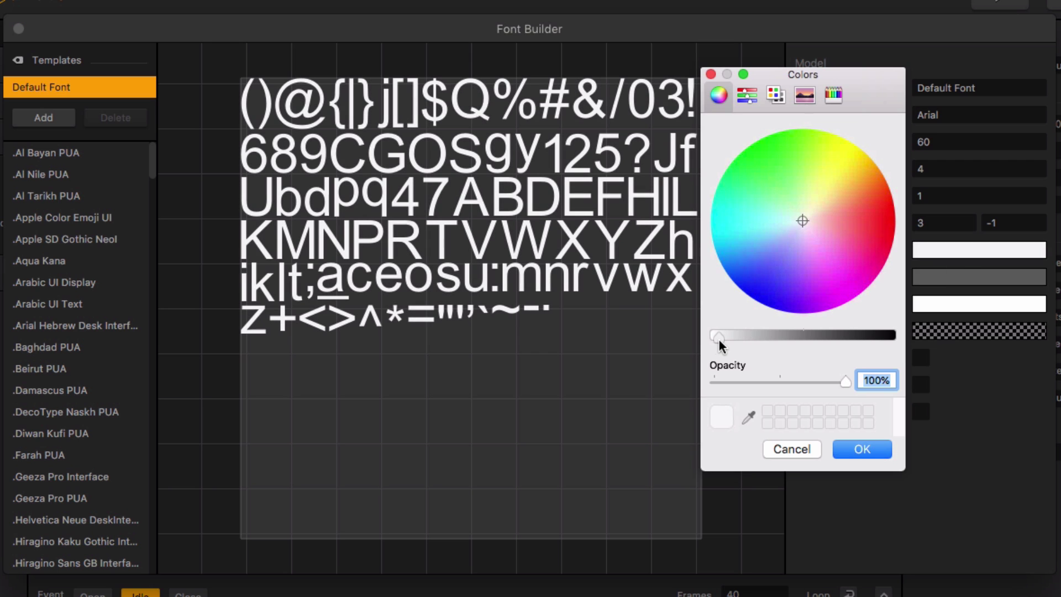
left_click(865, 449)
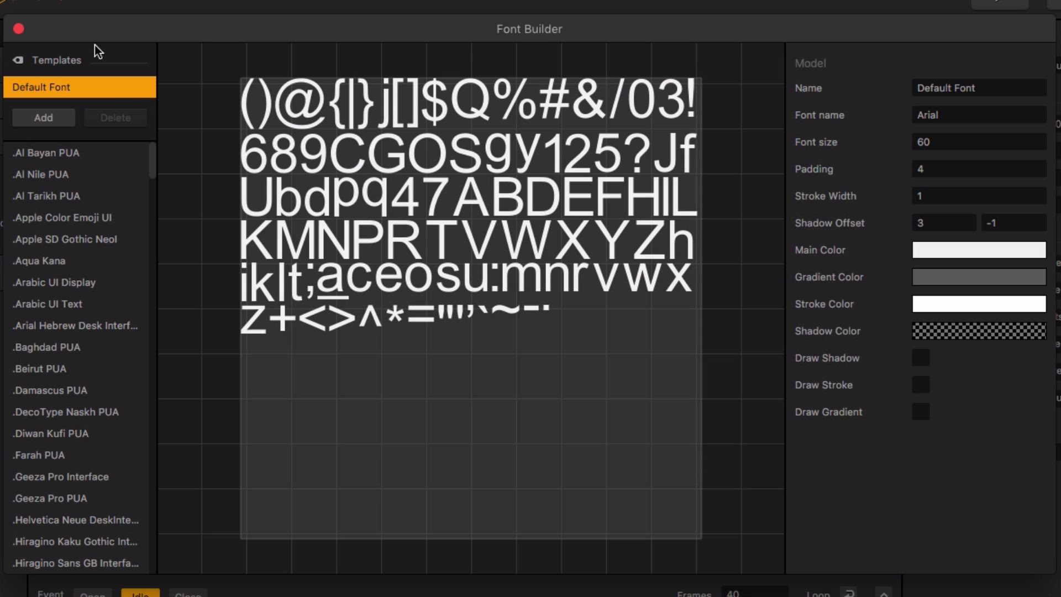
left_click(18, 27)
Step: Play the game in a preview, jumping the cones and collecting coins to check the score label
left_click(905, 55)
left_click(661, 354)
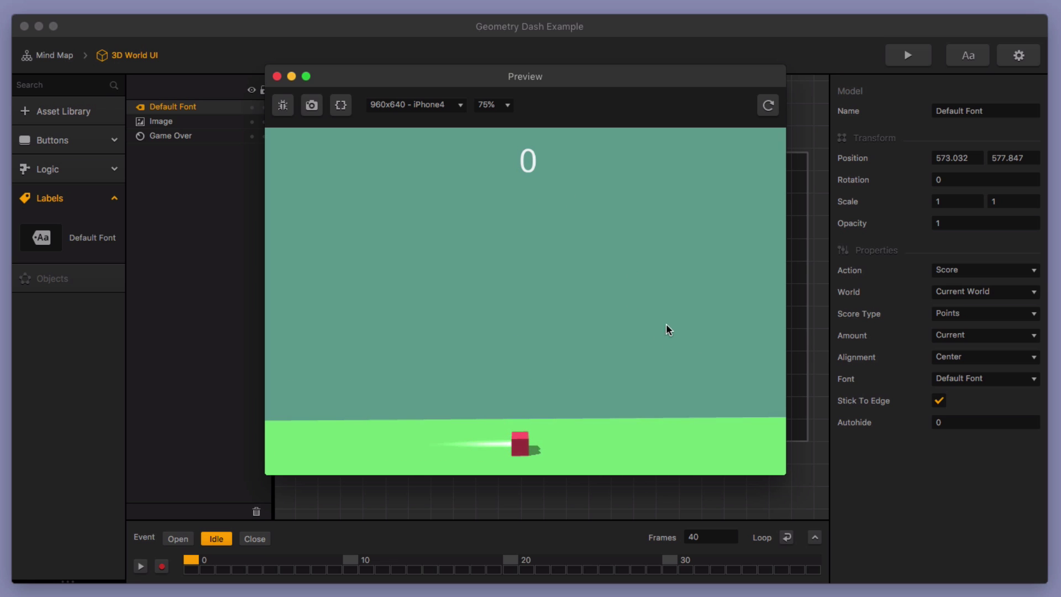
left_click(713, 407)
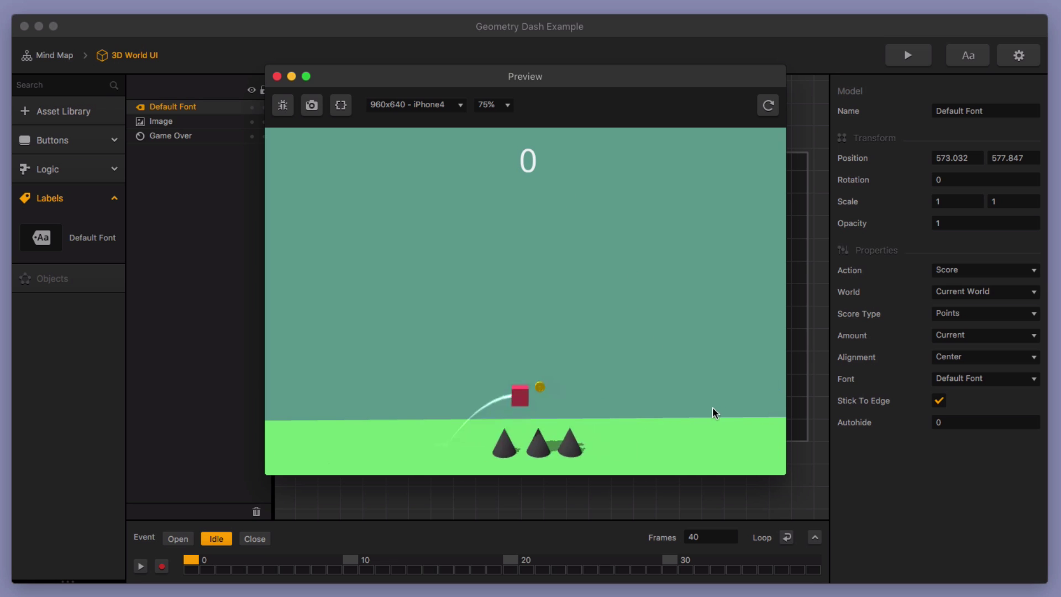
left_click(620, 417)
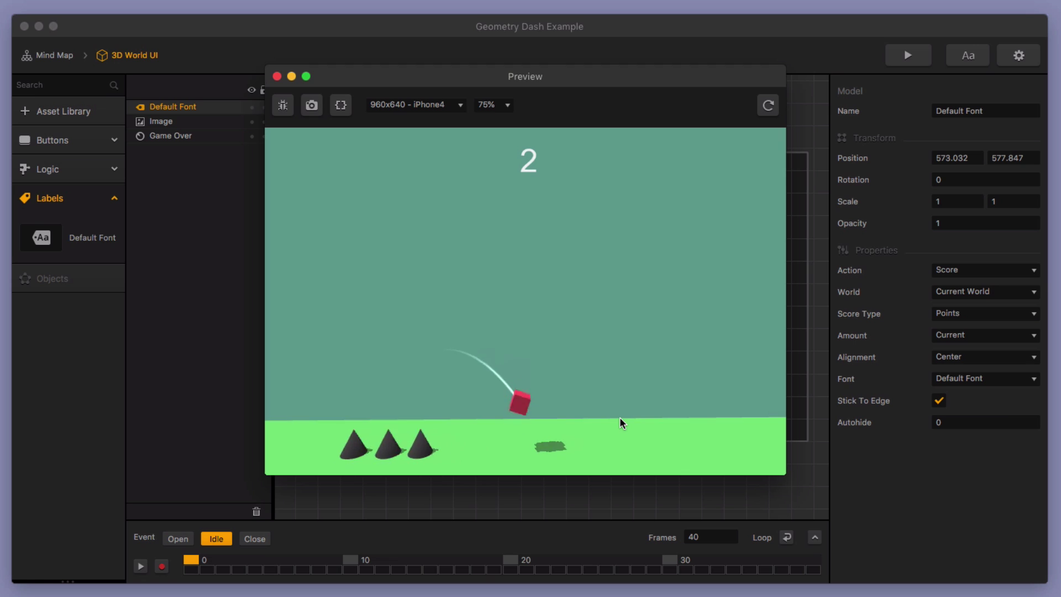
left_click(277, 76)
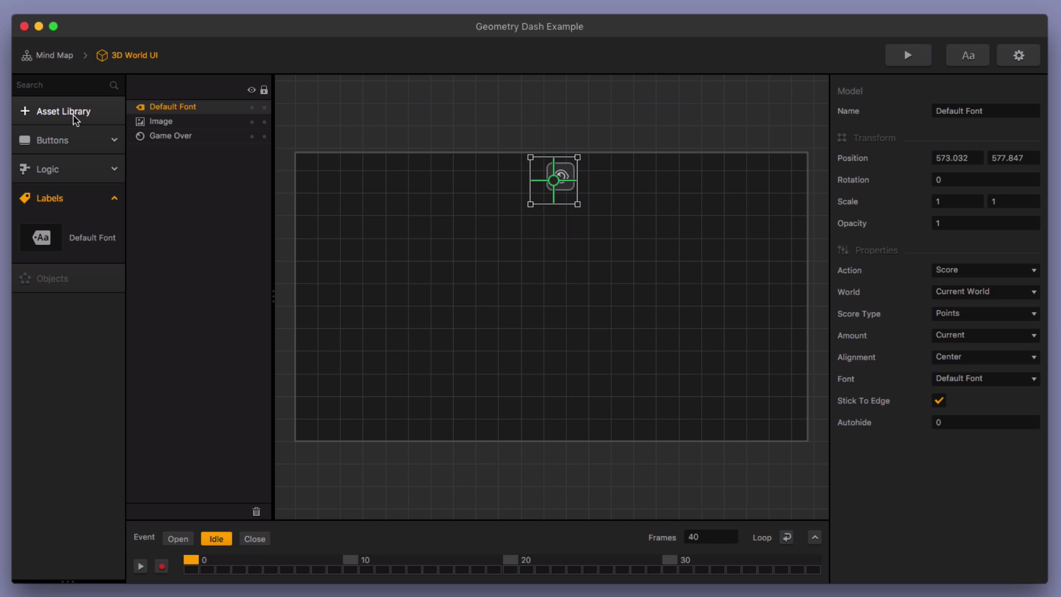
Step: Open the 3D World from the mind map and switch to level section 1
left_click(55, 55)
left_click(404, 382)
double_click(403, 382)
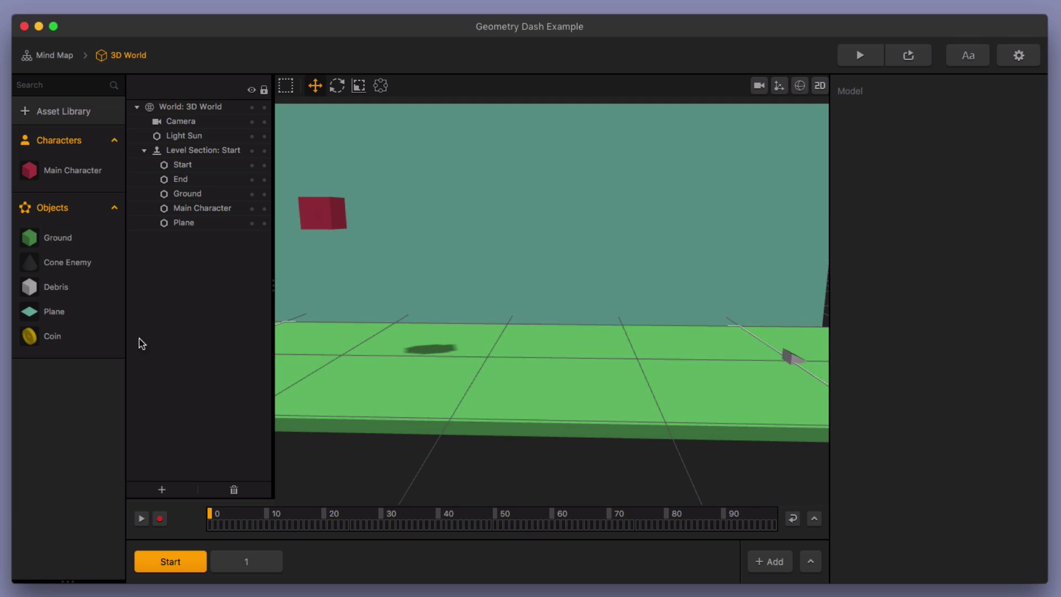
left_click(57, 243)
scroll(619, 402, "down", 5)
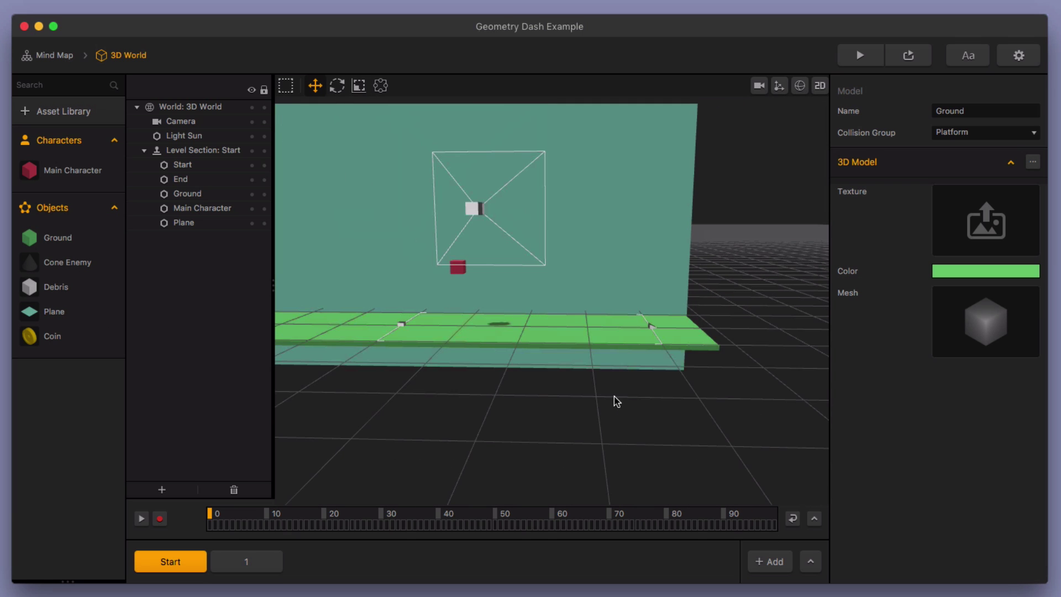
left_click(265, 561)
middle_click_drag(593, 403, 573, 433)
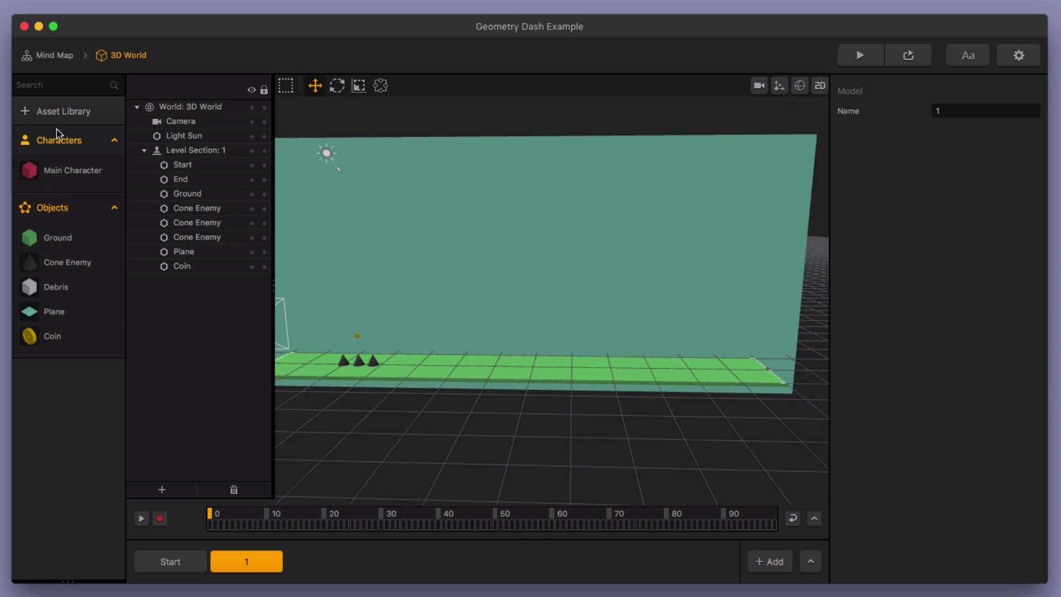
left_click(60, 110)
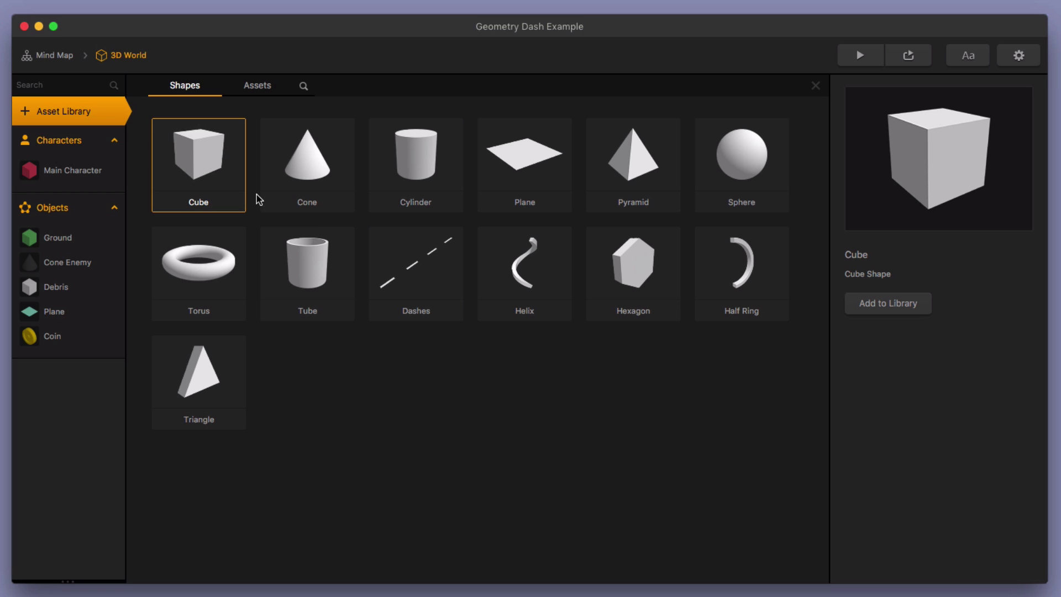
left_click(95, 111)
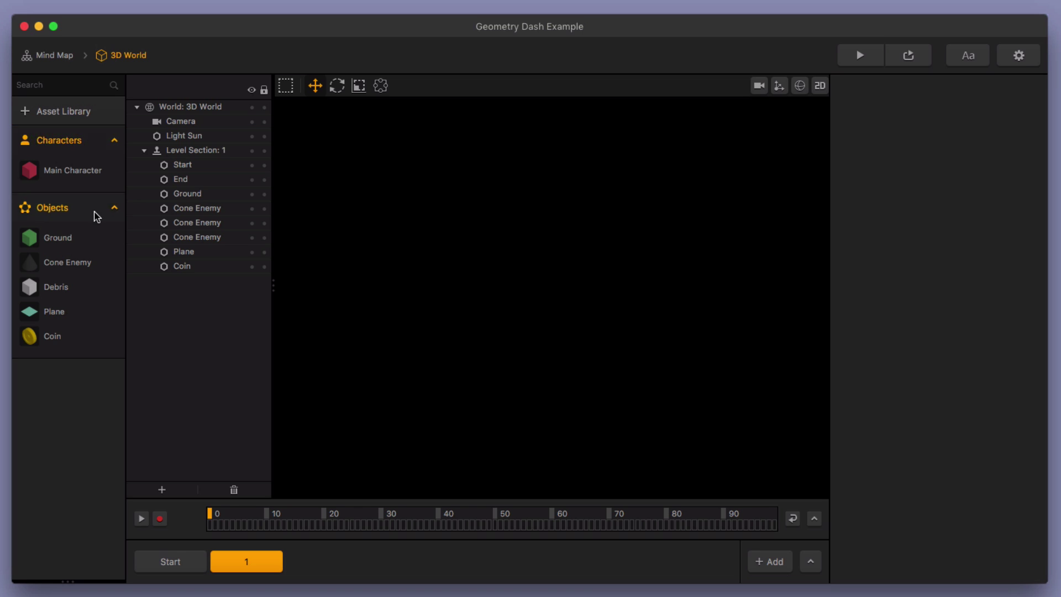
left_click(52, 239)
left_click(77, 112)
left_click(77, 113)
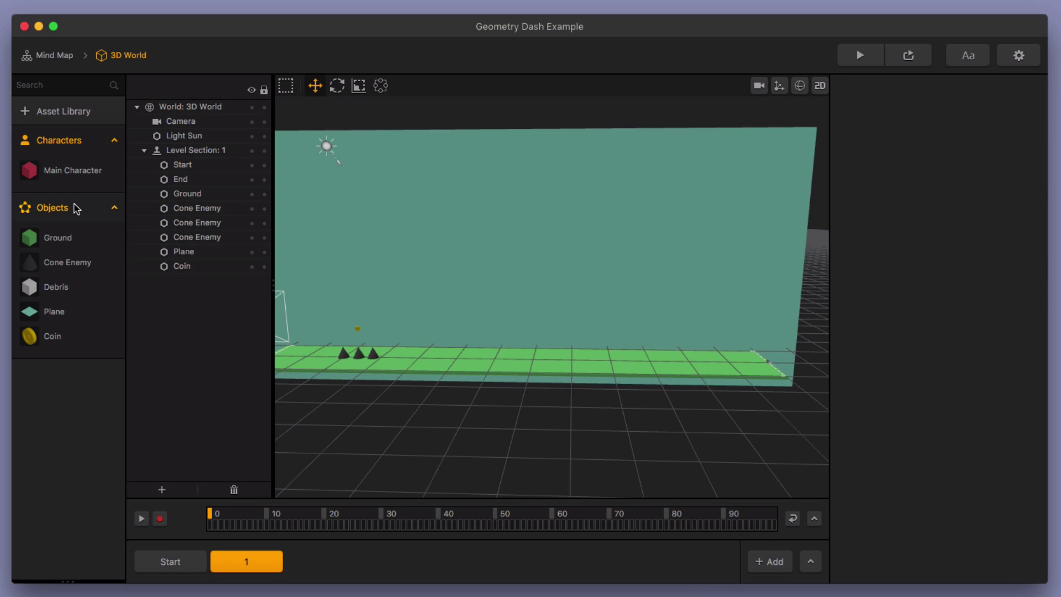
Step: Add a Ground object to section 1, move it to about 0, 3.89, -8.99, and flatten its Y scale to about 0.08
left_click_drag(64, 241, 573, 374)
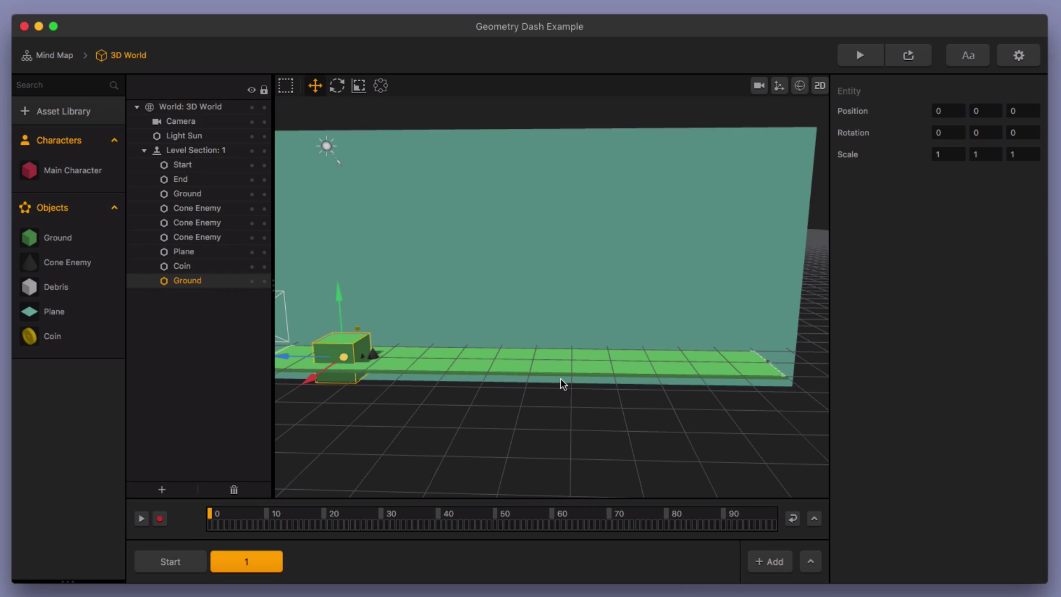
left_click_drag(339, 296, 359, 219)
left_click_drag(291, 288, 542, 334)
scroll(505, 322, "up", 5)
left_click(358, 86)
left_click_drag(589, 269, 594, 314)
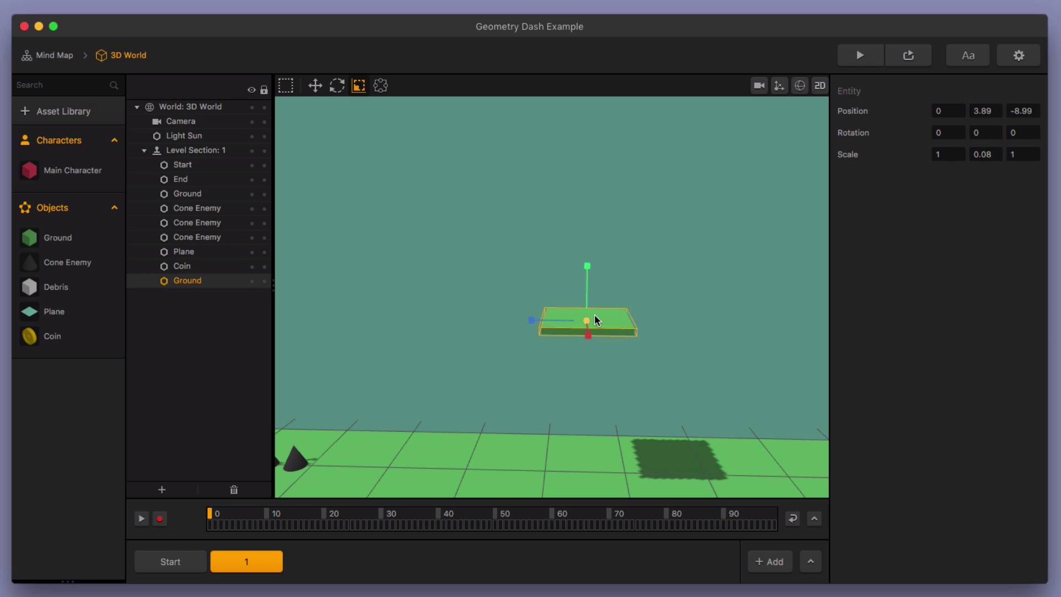
Step: Match the floating platform's width to the main ground by setting its X scale to 2.03
middle_click_drag(608, 351, 649, 317)
left_click_drag(642, 310, 671, 333)
middle_click_drag(670, 333, 687, 383)
left_click(588, 434)
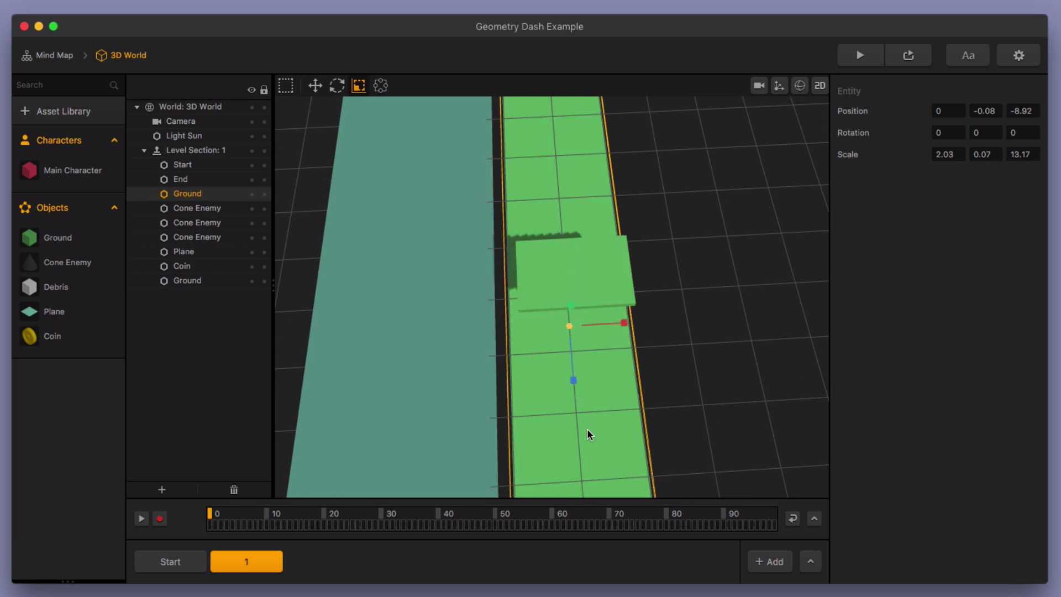
left_click(600, 255)
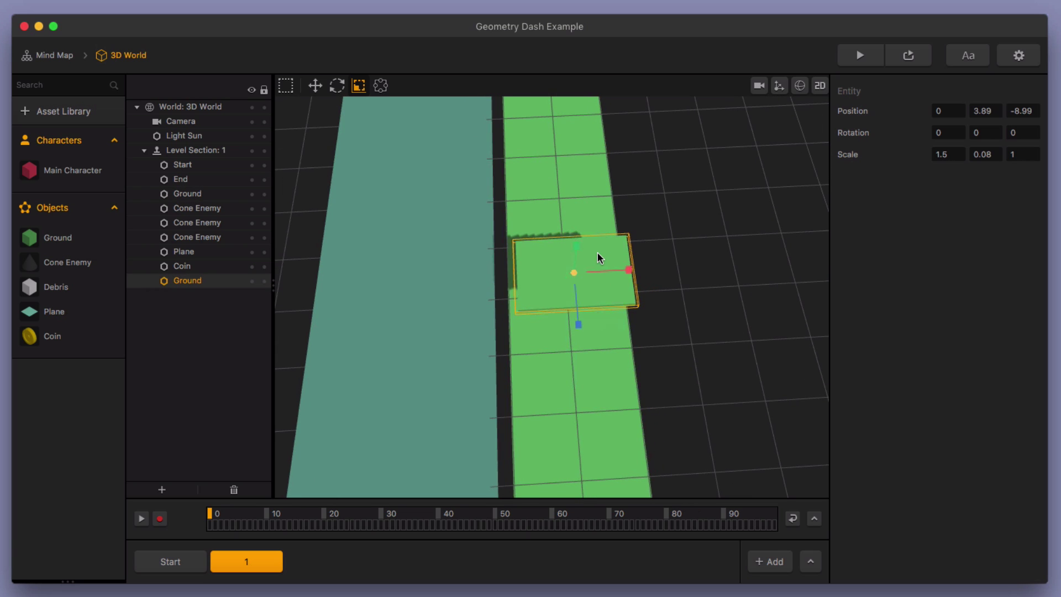
left_click(592, 370)
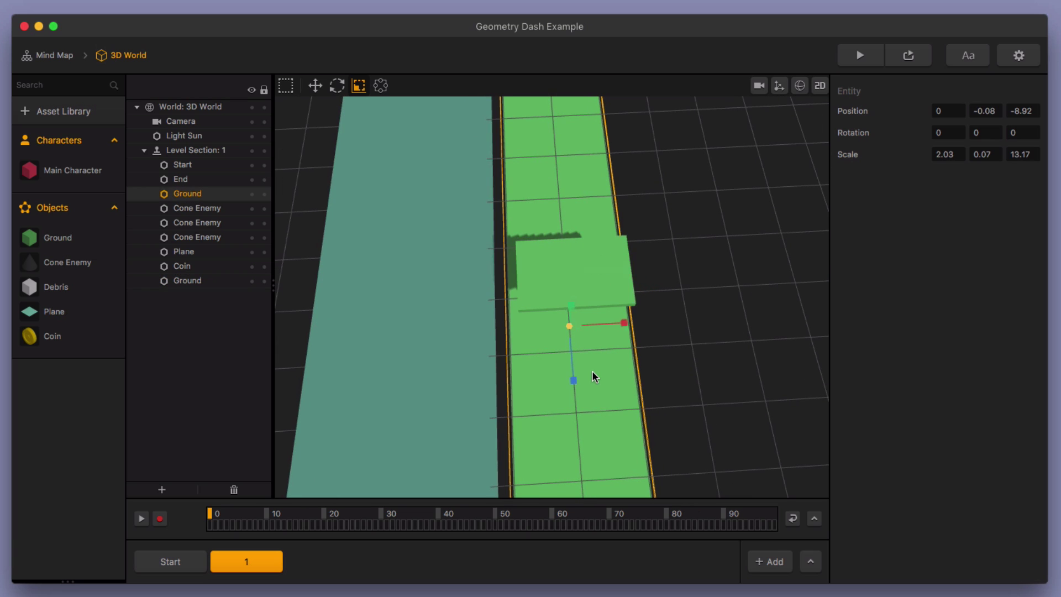
left_click(578, 256)
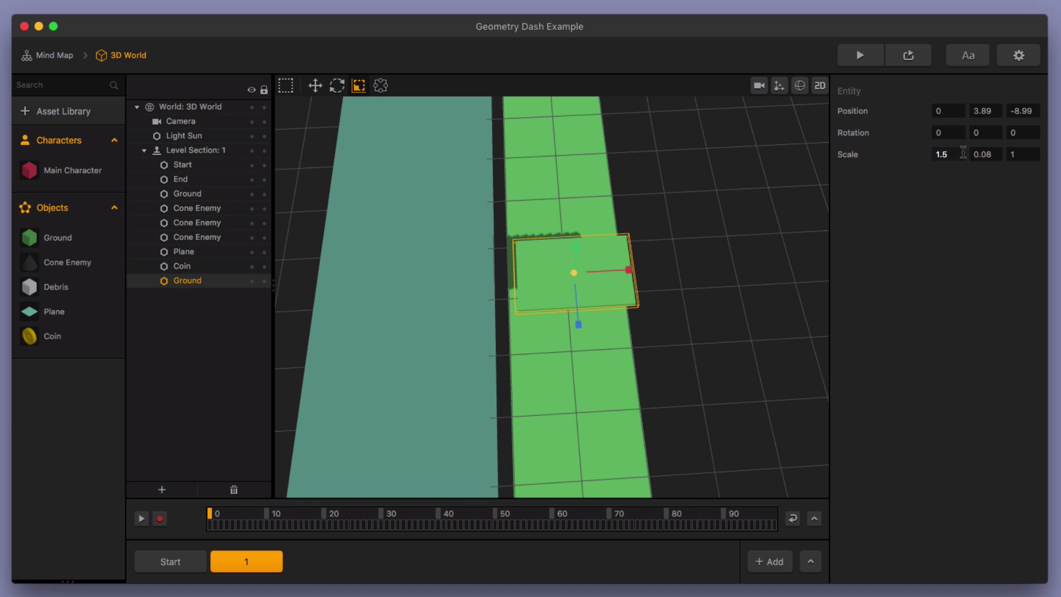
left_click(593, 408)
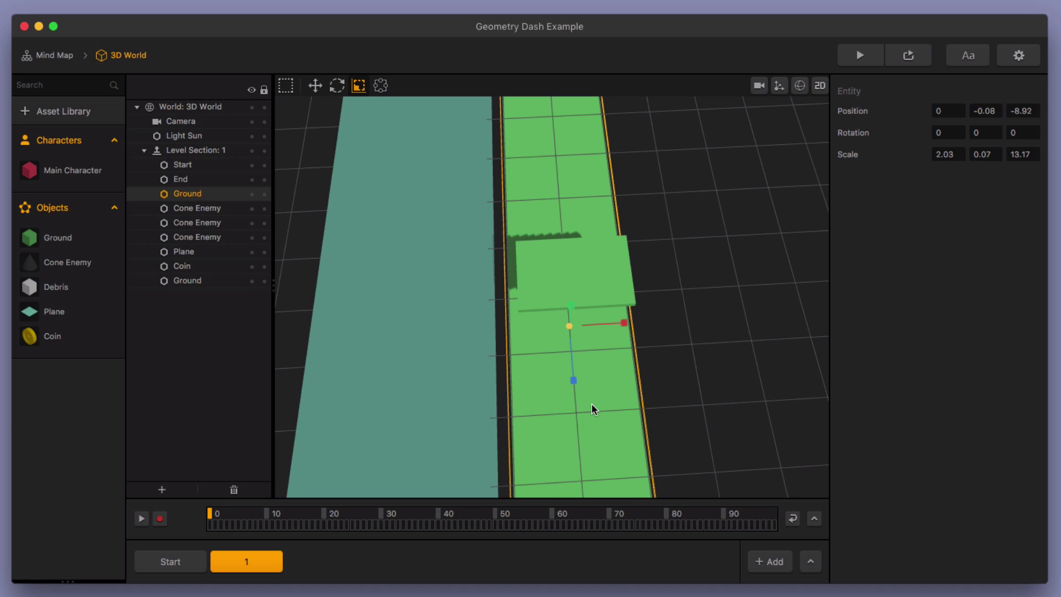
left_click(579, 266)
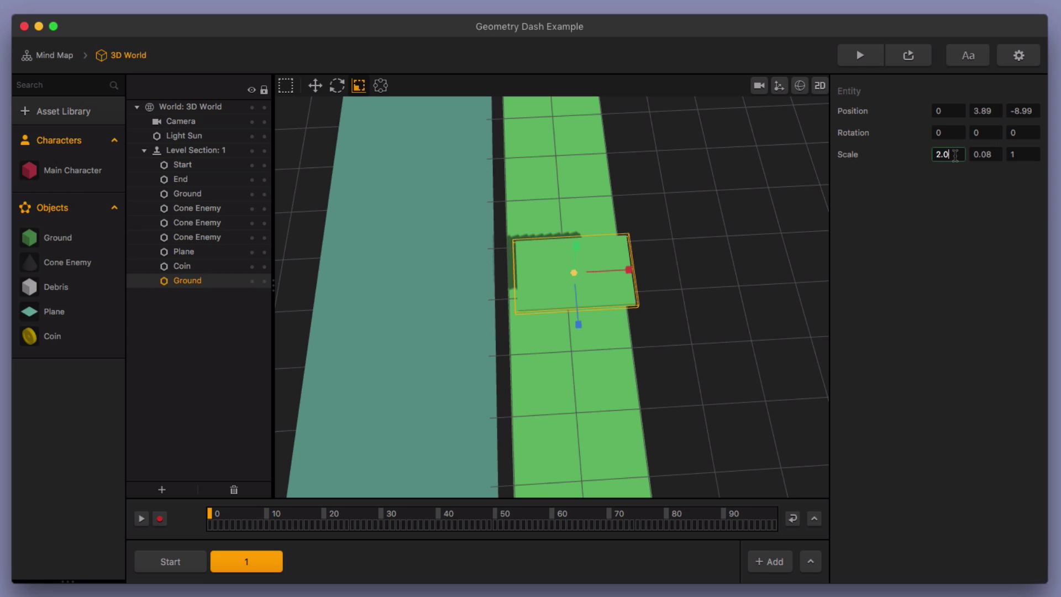
key("Return")
Step: Move section 1's background plane closer to the ground and set its X position to -2
right_click_drag(655, 369, 661, 277)
scroll(561, 470, "down", 4)
scroll(560, 474, "down", 4)
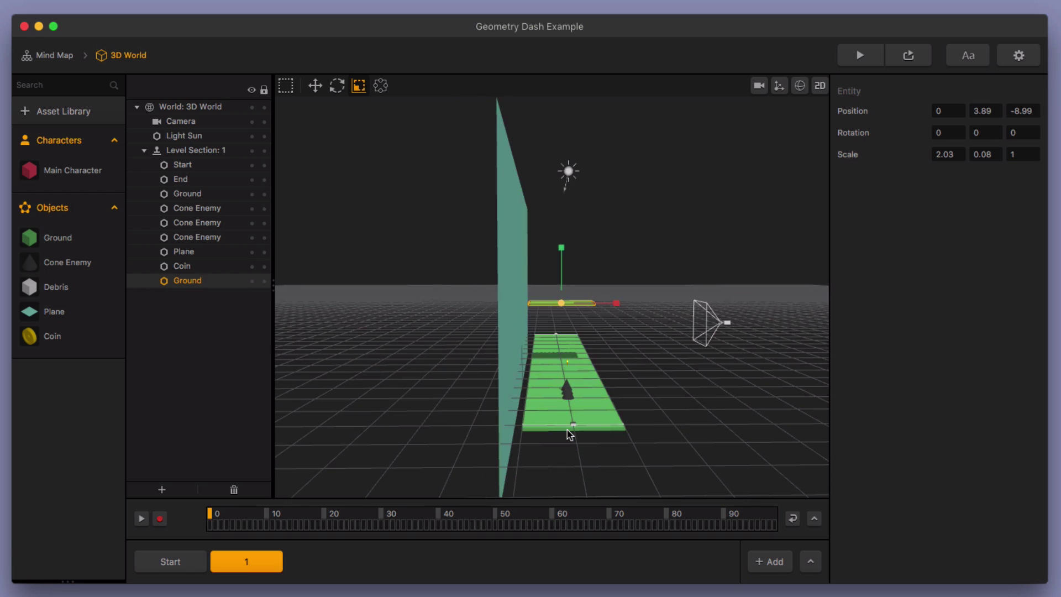
left_click(505, 376)
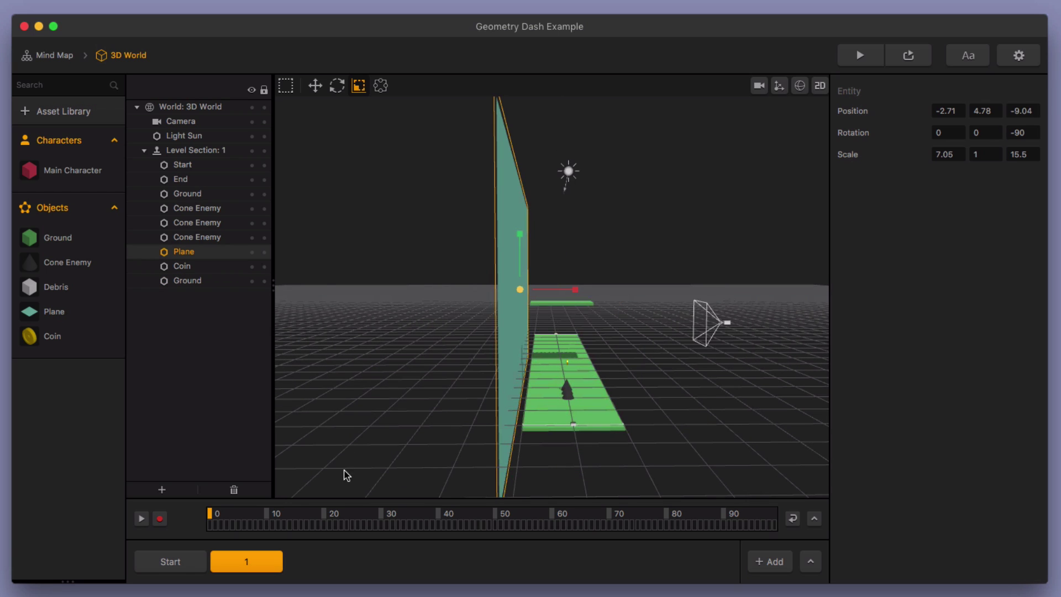
left_click(315, 85)
left_click_drag(575, 293, 582, 293)
mouse_move(569, 342)
right_mouse_down()
mouse_move(479, 349)
mouse_move(552, 346)
right_mouse_up()
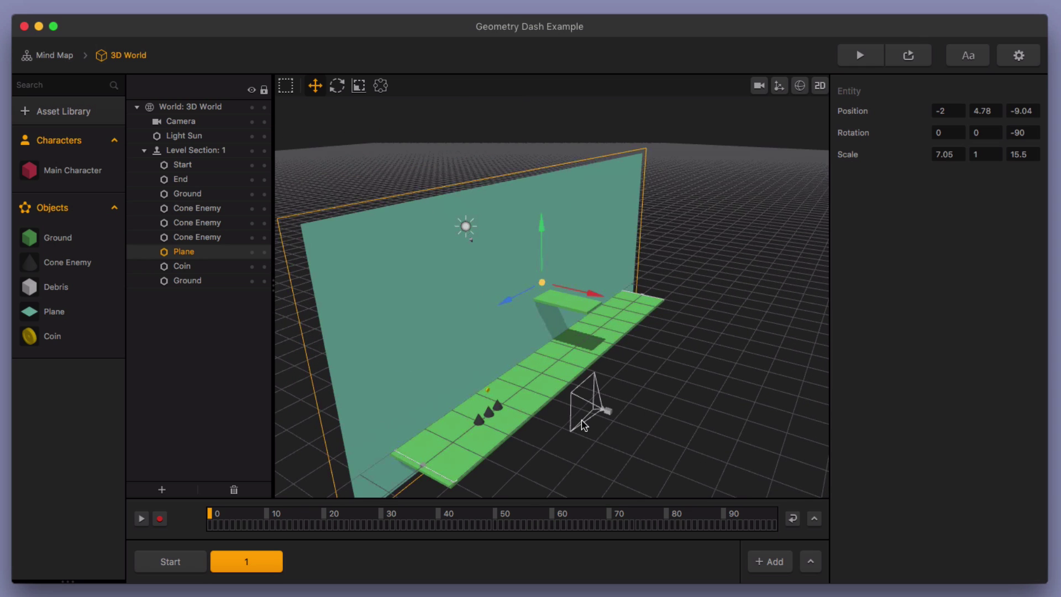
right_click_drag(414, 376, 530, 339)
left_click_drag(585, 290, 588, 290)
right_click_drag(608, 310, 580, 338)
left_click(955, 112)
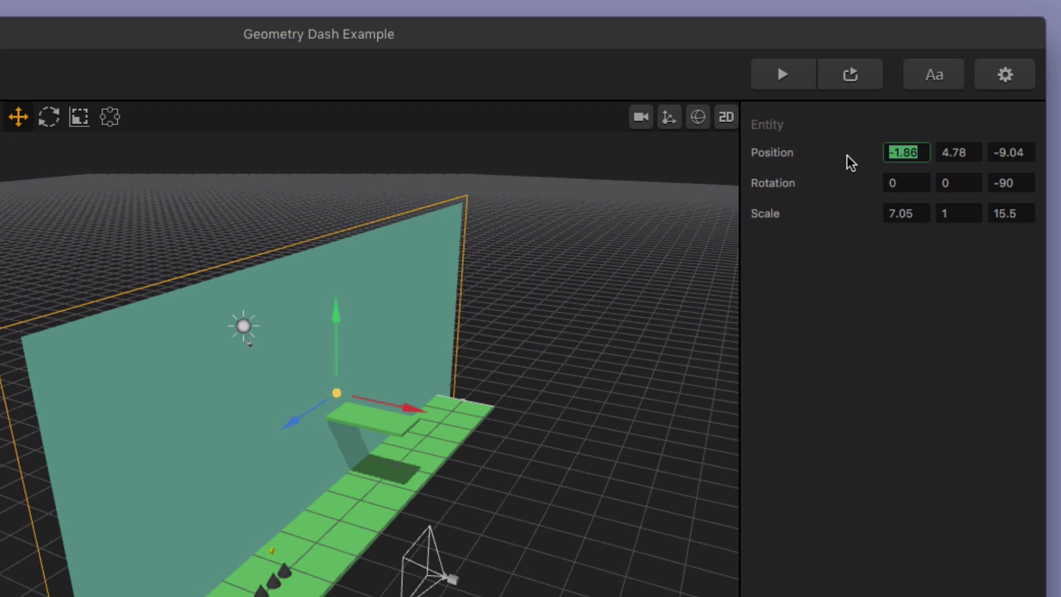
type("-2")
key("Return")
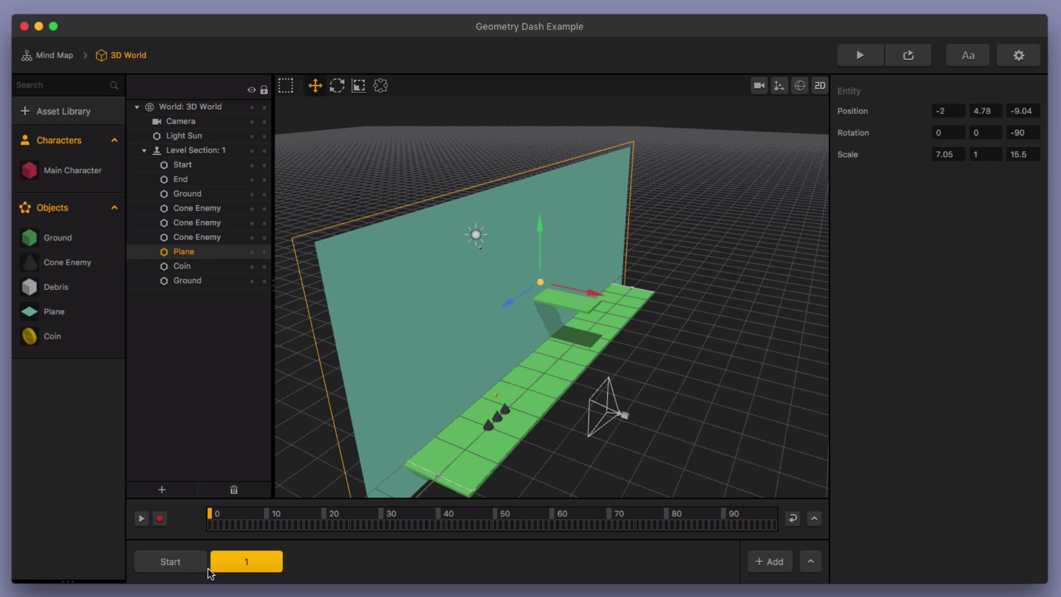
Step: Set the X position of the background plane in the Start section to -2
left_click(205, 568)
left_click(403, 354)
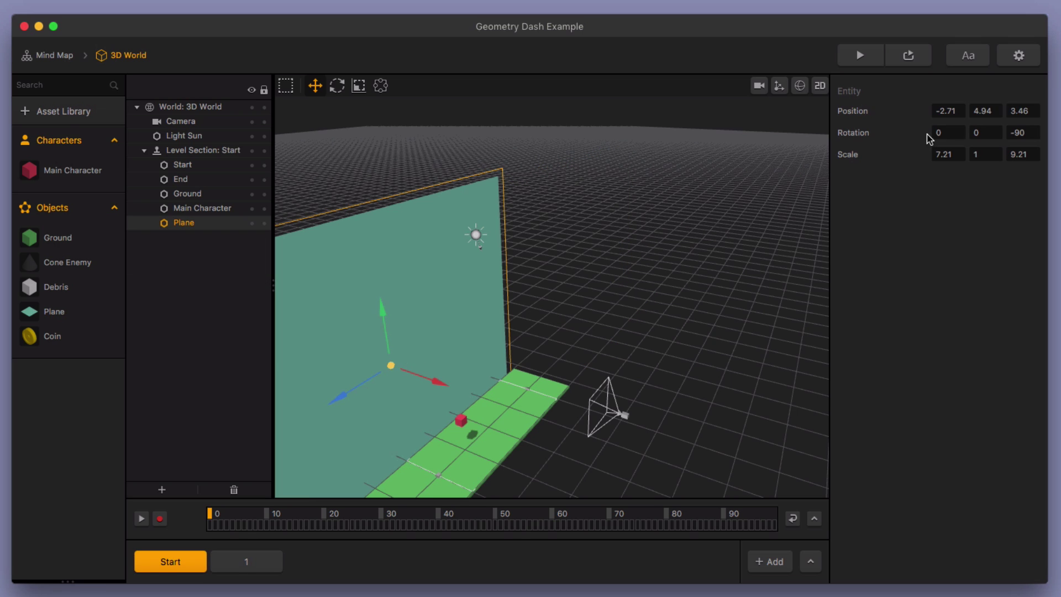
left_click(961, 110)
key("BackSpace")
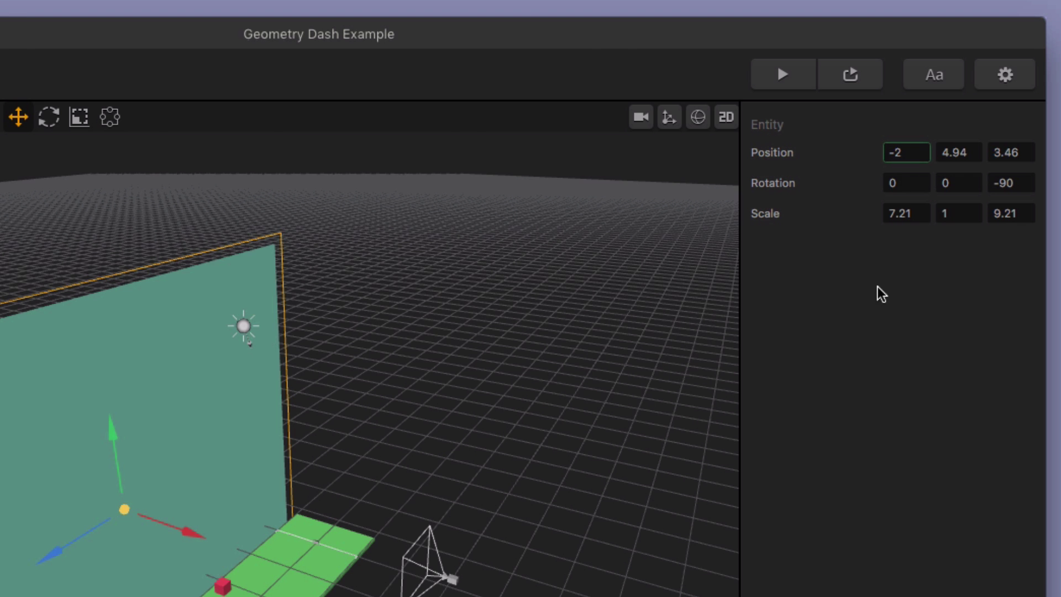
key("Return")
scroll(254, 589, "up", 5)
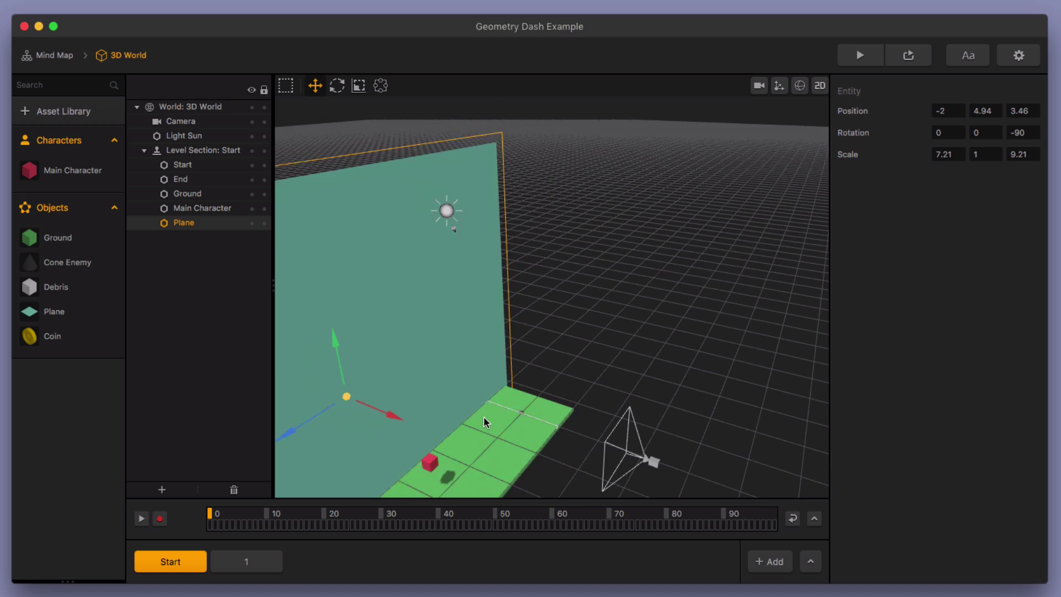
scroll(484, 417, "down", 3)
middle_click_drag(557, 386, 578, 436)
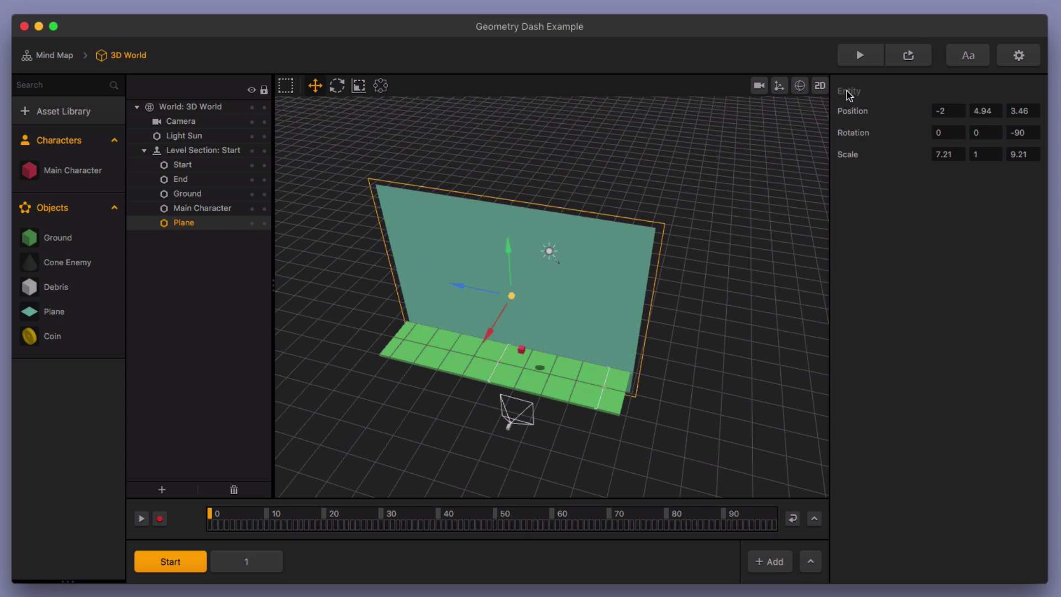
Step: Play the game in a preview, jumping the cones and trying to reach the floating platform
left_click(879, 58)
left_click(595, 426)
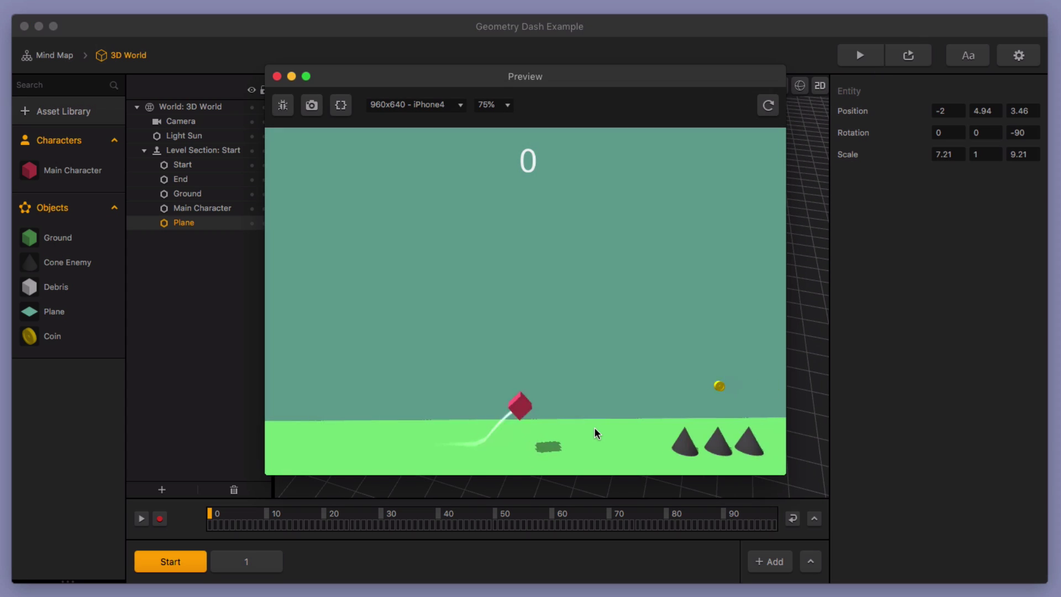
left_click(594, 427)
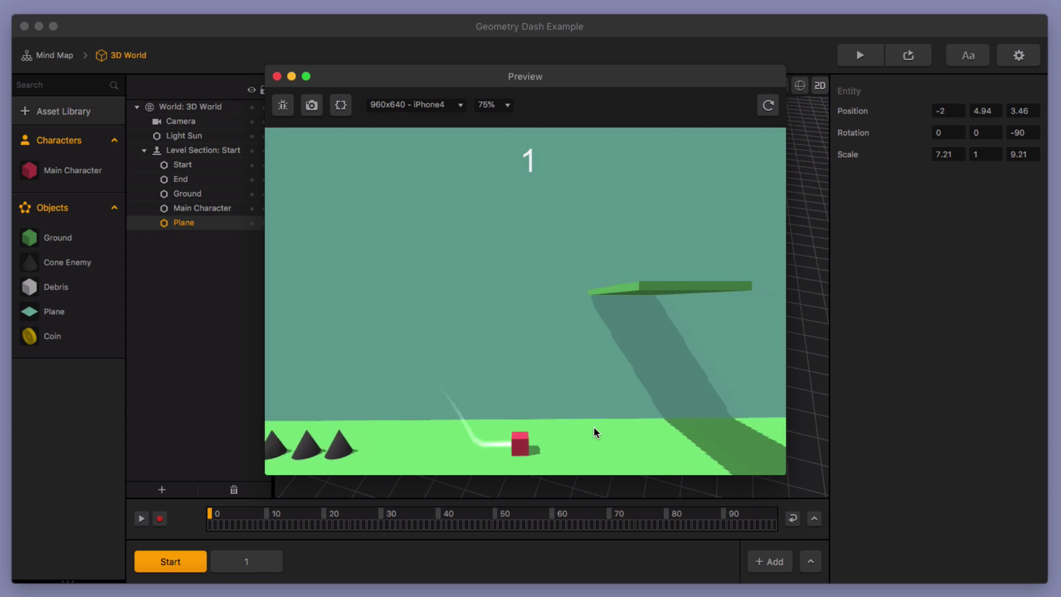
left_click(594, 426)
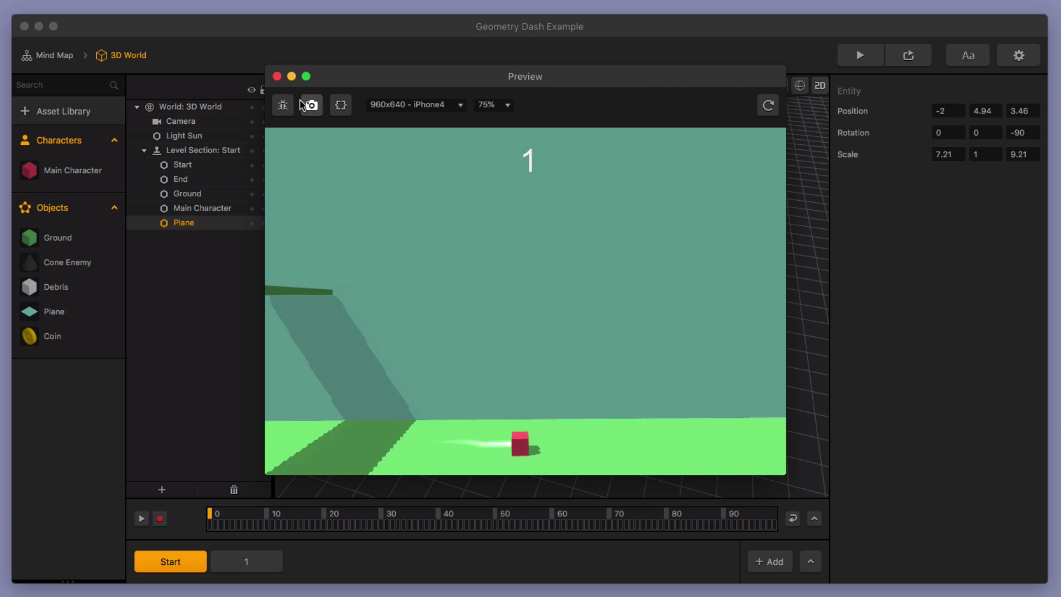
left_click(277, 76)
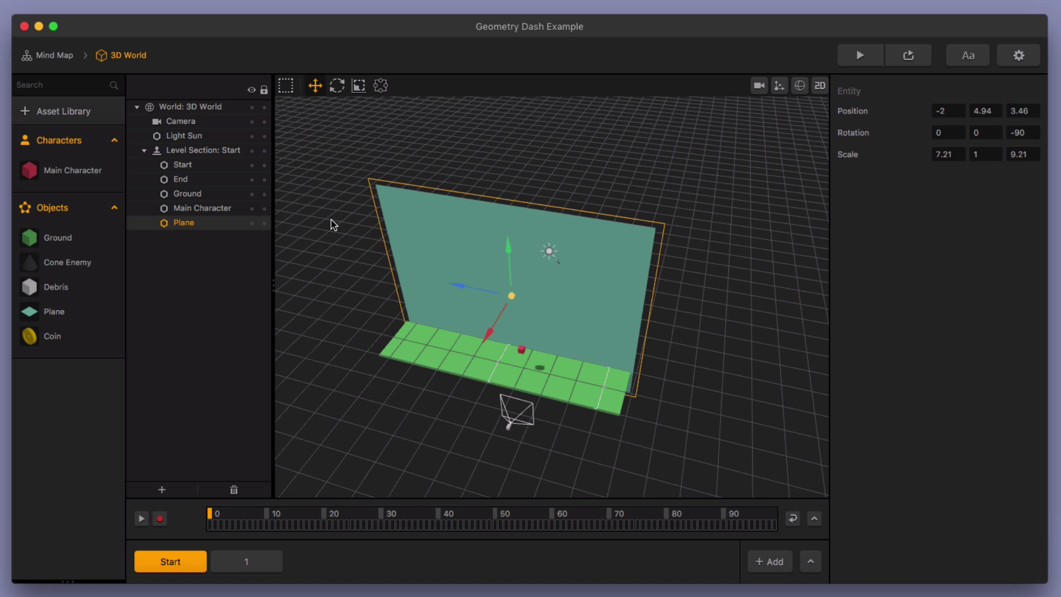
Step: Lower the floating platform in section 1, duplicate it, and place the copy further along the ground at the same height
left_click(240, 566)
left_click(691, 364)
middle_click_drag(704, 418, 719, 377)
middle_click_drag(778, 402, 649, 402)
left_click_drag(599, 291, 598, 346)
key("ctrl+d")
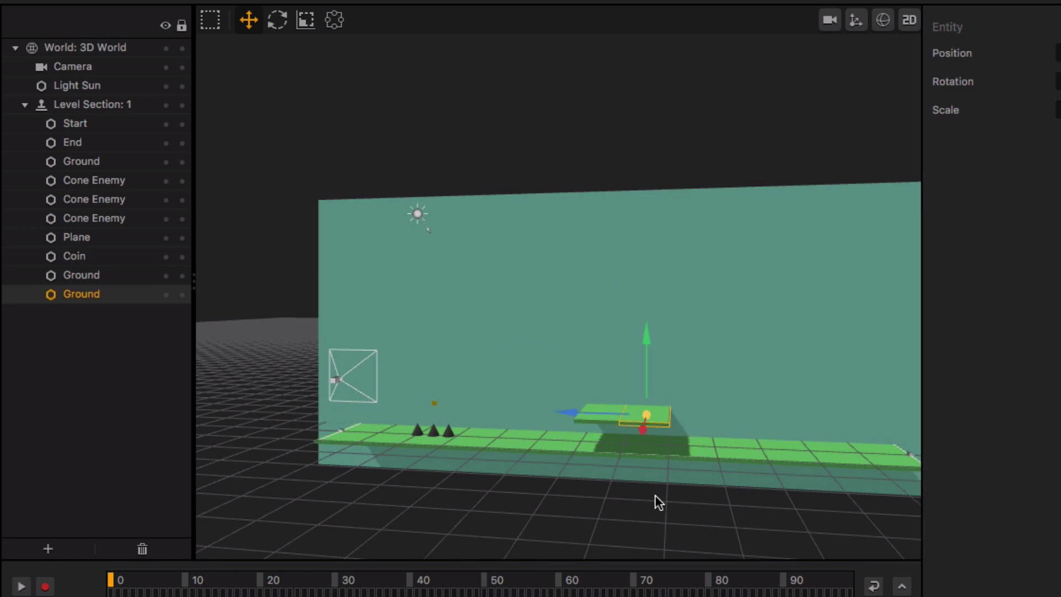
left_click_drag(601, 413, 697, 435)
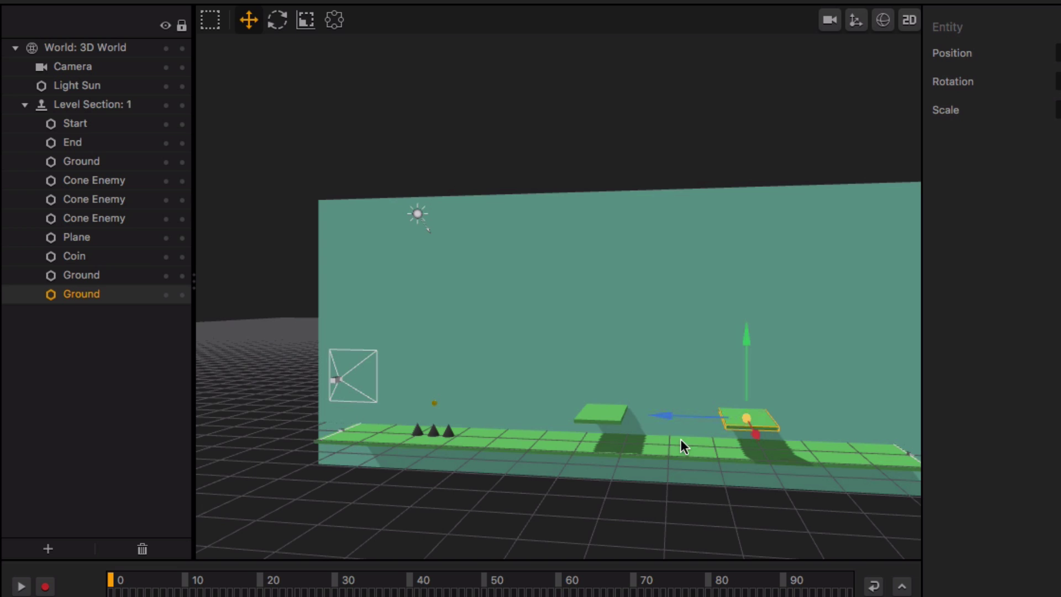
left_click(417, 430)
left_click(122, 200, "shift")
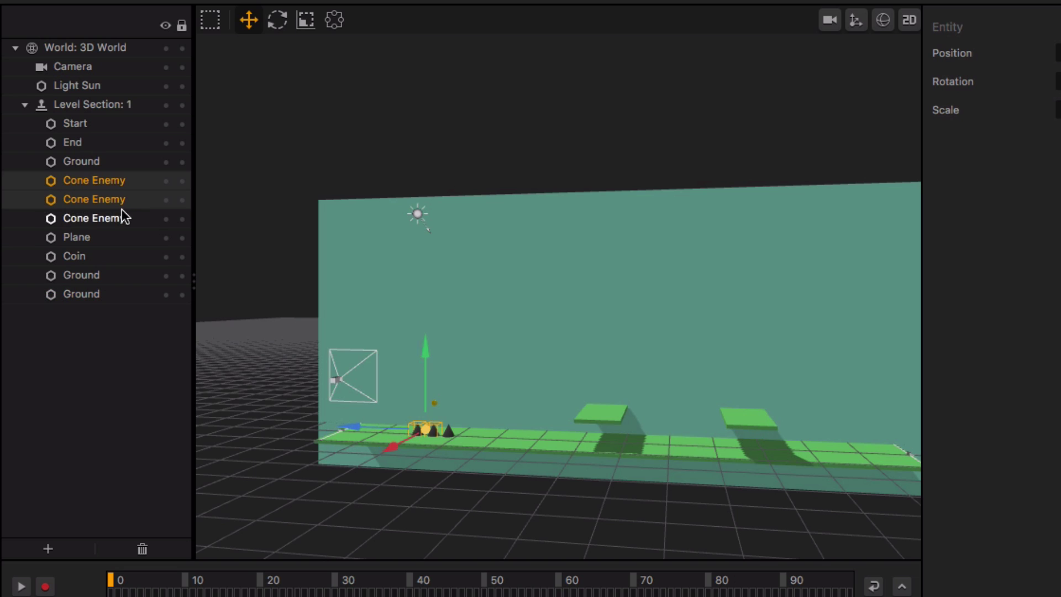
left_click(133, 219, "shift")
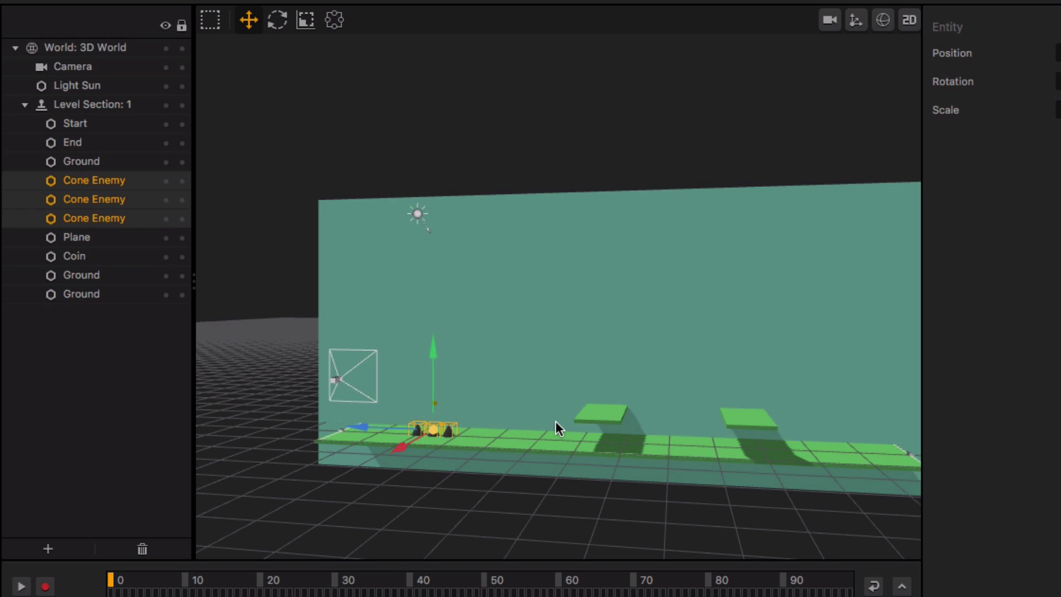
middle_click_drag(505, 391, 519, 458)
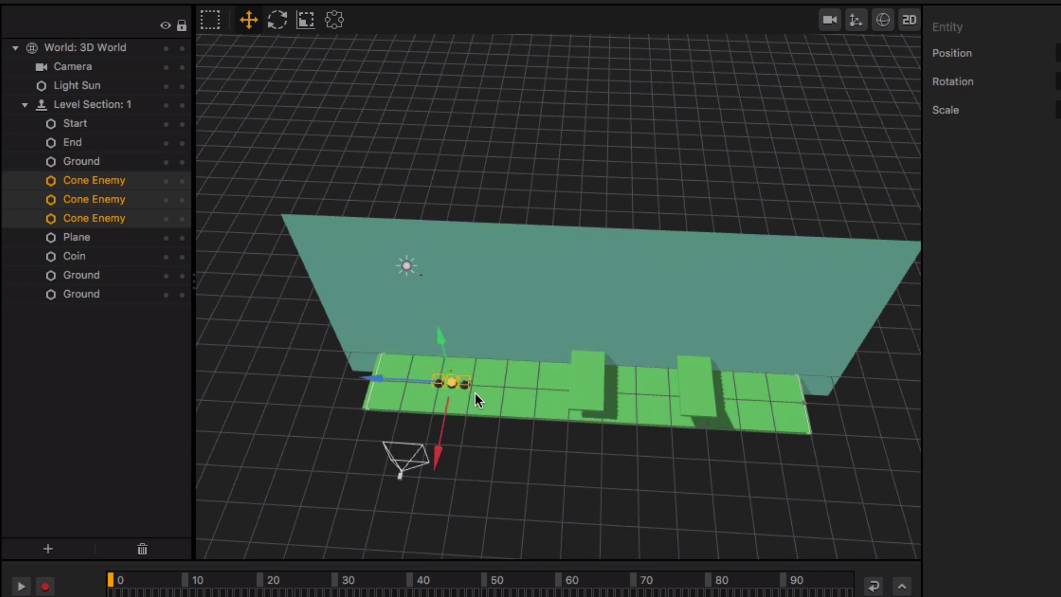
key("ctrl+d")
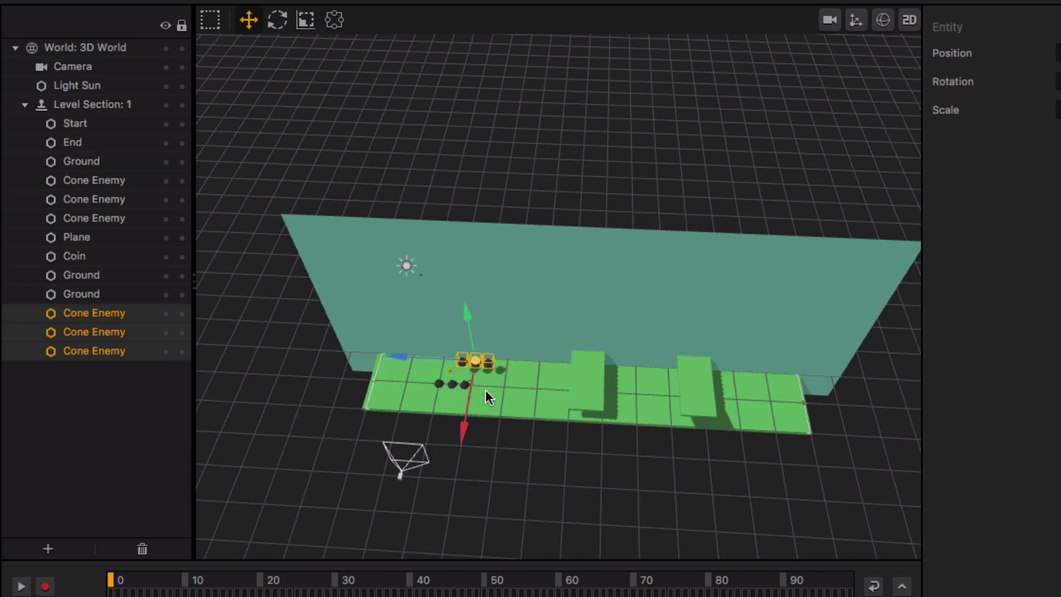
key("Delete")
Step: Duplicate the three cone enemies in section 1 and move the copies along the ground into the gap between the two floating platforms
middle_click_drag(520, 392, 540, 408)
left_click(104, 218, "shift")
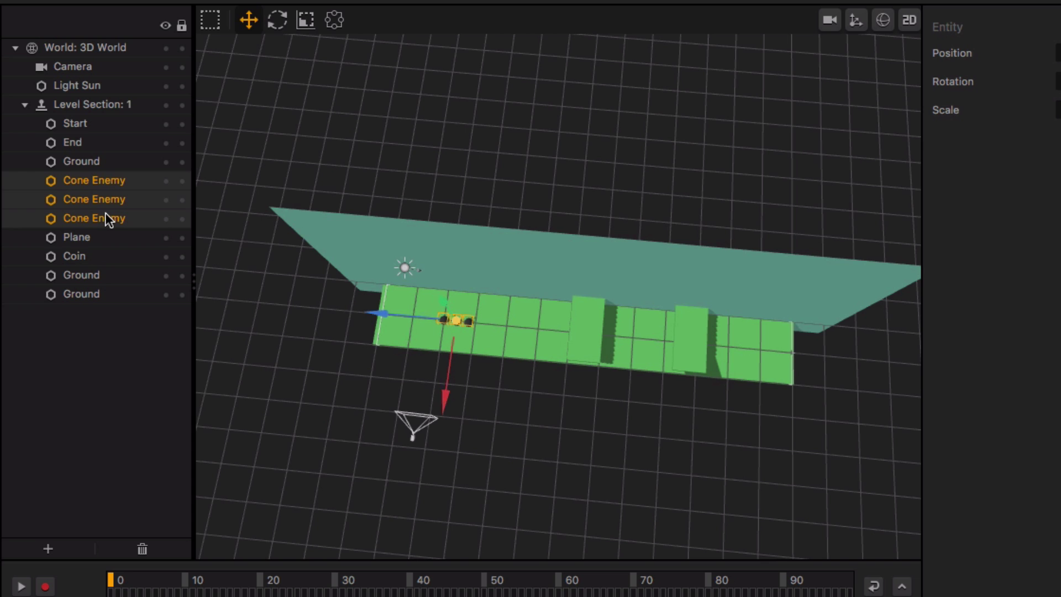
key("ctrl+d")
left_click_drag(420, 317, 570, 360)
mouse_move(664, 402)
right_mouse_down()
mouse_move(639, 254)
mouse_move(689, 372)
mouse_move(666, 406)
right_mouse_up()
Step: Duplicate the three cones between the platforms again, line the copies up as a row of six, and select the whole row
key("ctrl+d")
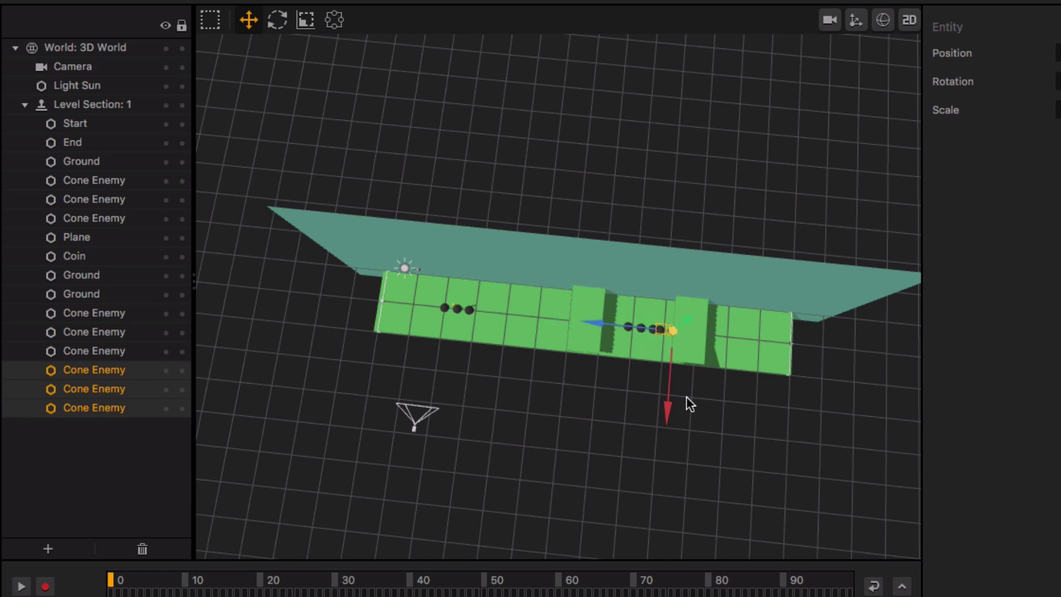
right_click_drag(628, 330, 628, 277)
scroll(549, 332, "up", 5)
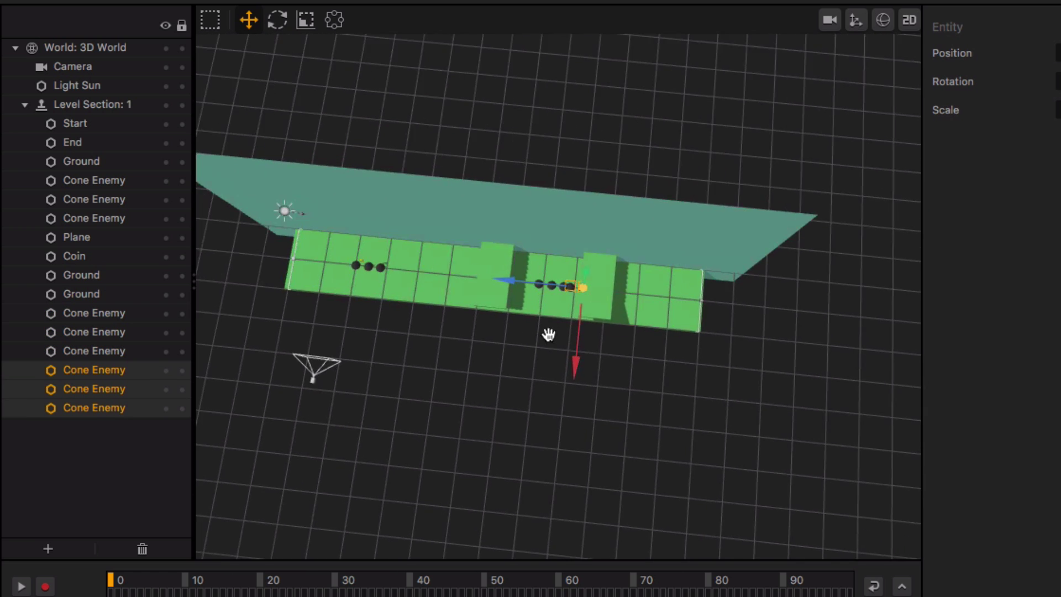
right_click_drag(557, 346, 564, 325)
left_click_drag(531, 277, 434, 287)
left_click(549, 283, "shift")
left_click(501, 283, "shift")
left_click(466, 284, "shift")
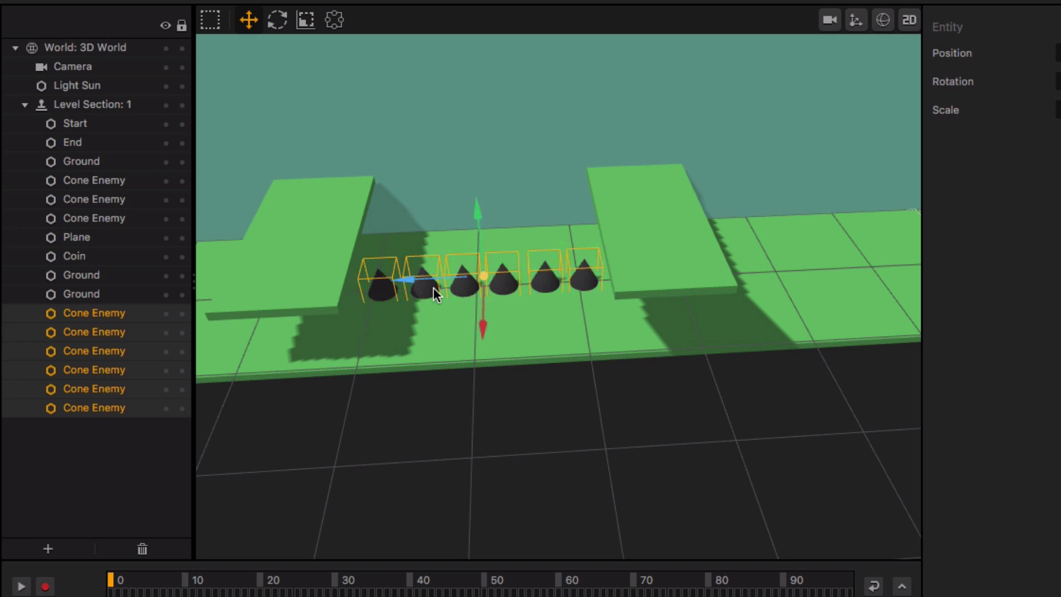
scroll(436, 283, "down", 3)
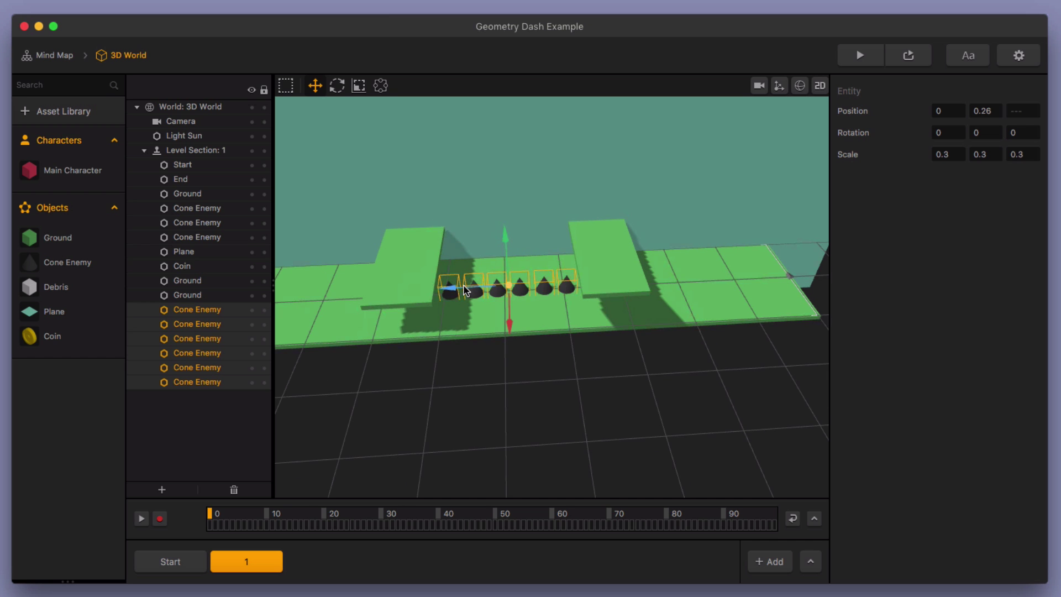
Step: Play the game in a preview, jumping the cones and crossing the two floating platforms over the new cone row, and close the preview
left_click(858, 55)
left_click(622, 441)
left_click(622, 441)
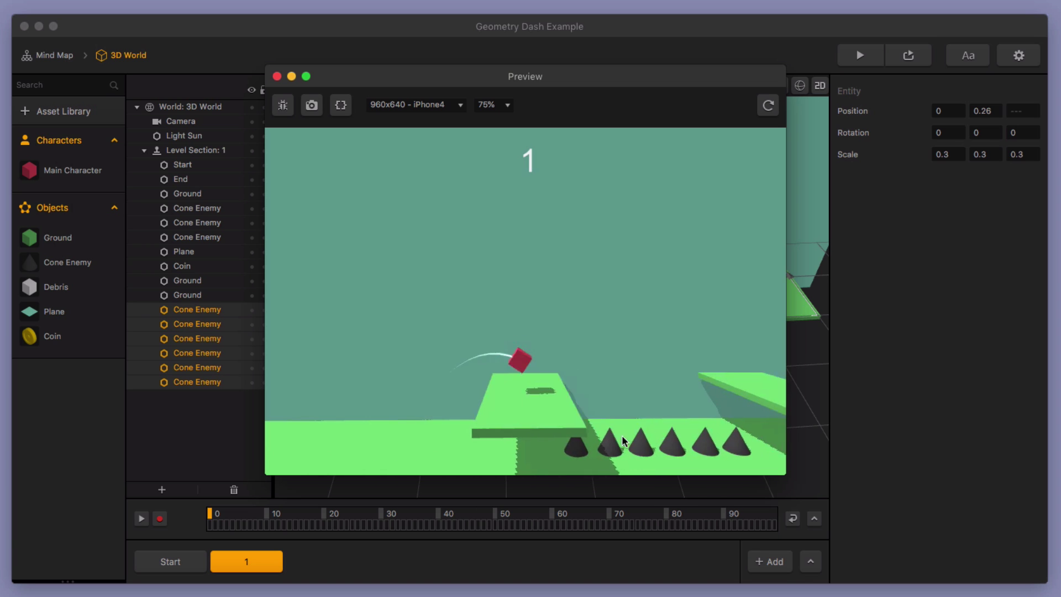
left_click(623, 440)
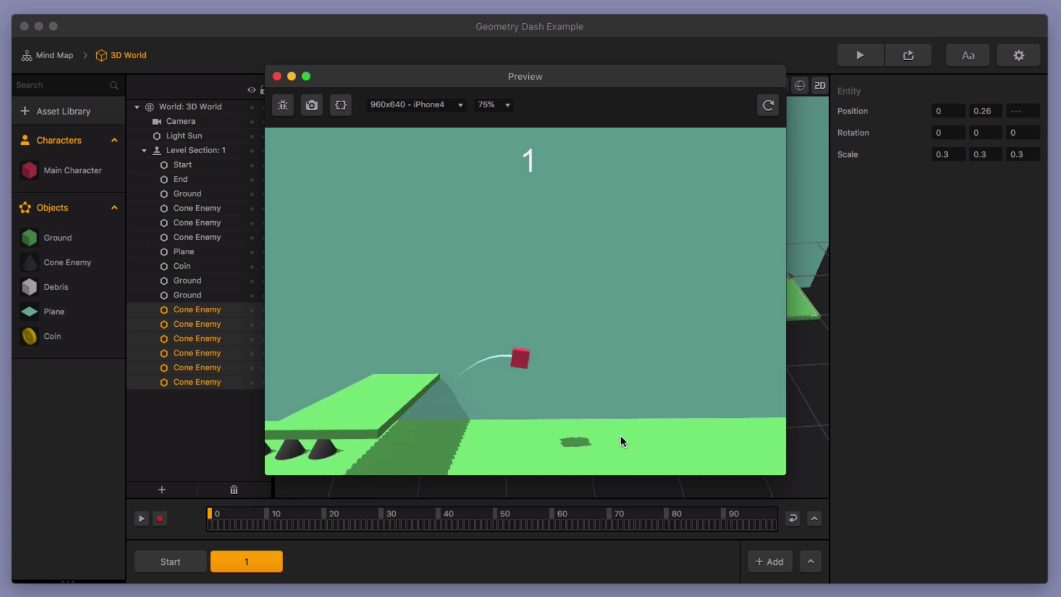
left_click(620, 435)
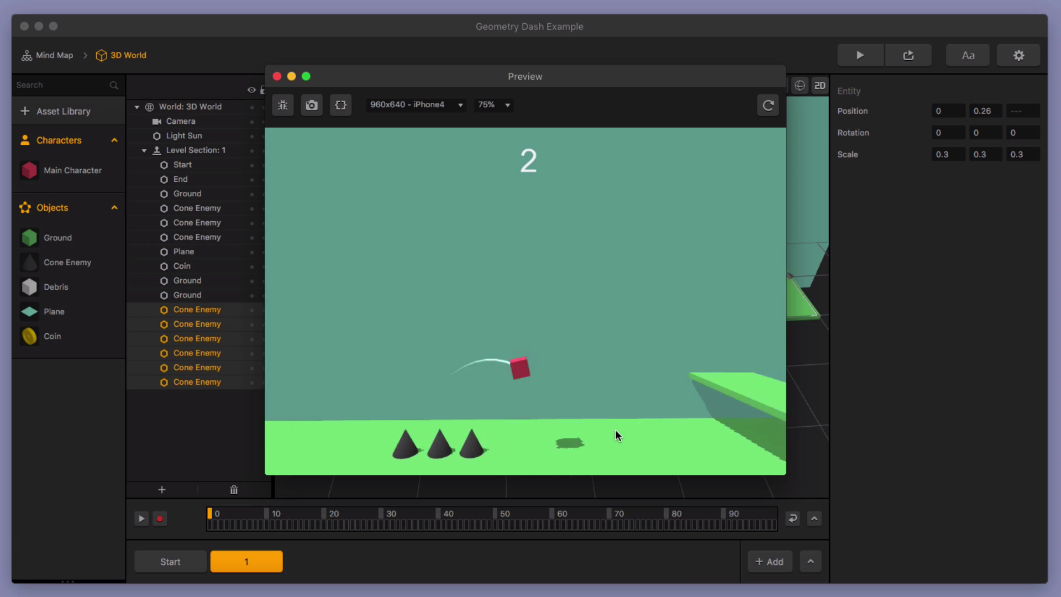
left_click(610, 425)
left_click(610, 425)
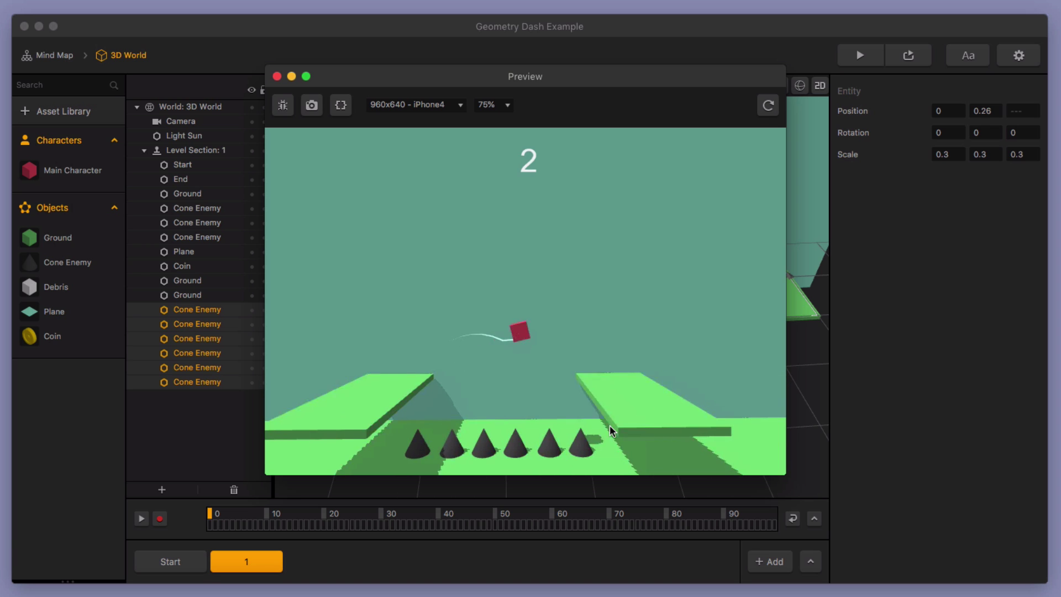
left_click(276, 76)
Step: Shorten both floating platforms from their front edge to an X scale of 1.64, with their X position at -0.39
left_click(376, 287)
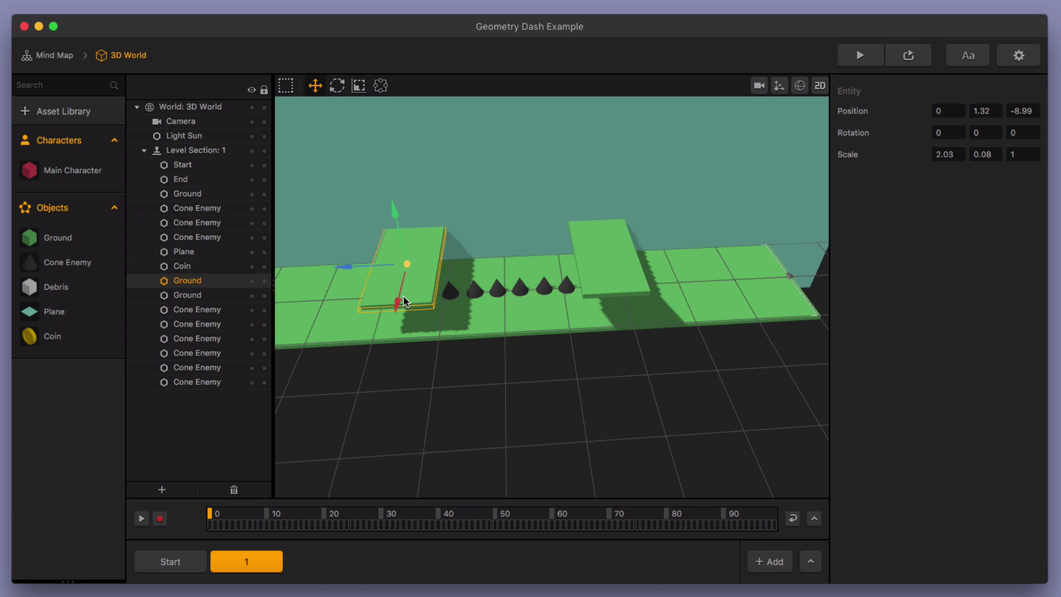
left_click(622, 267, "shift")
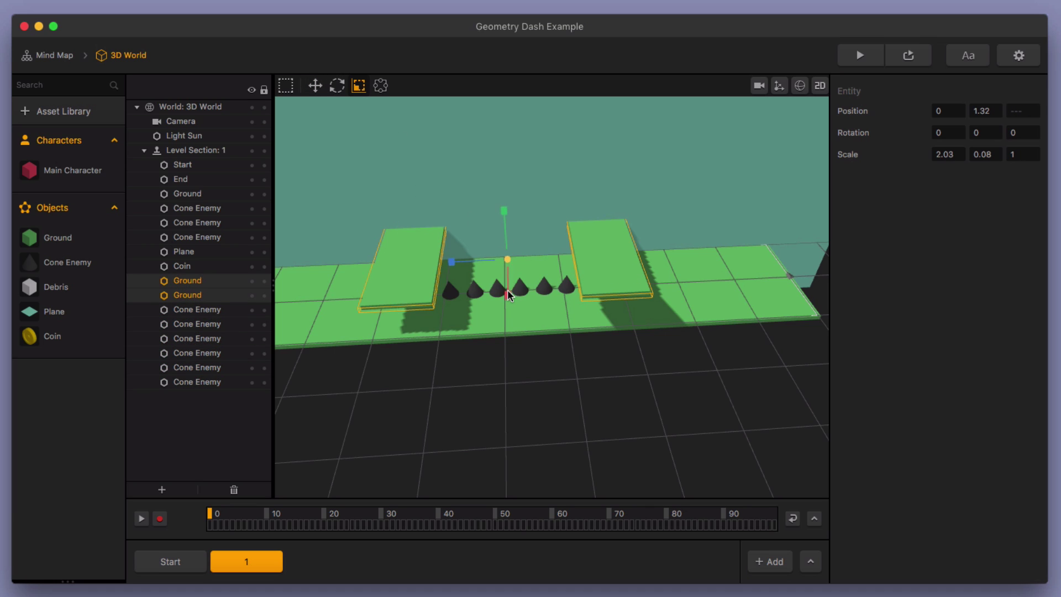
left_click(383, 87)
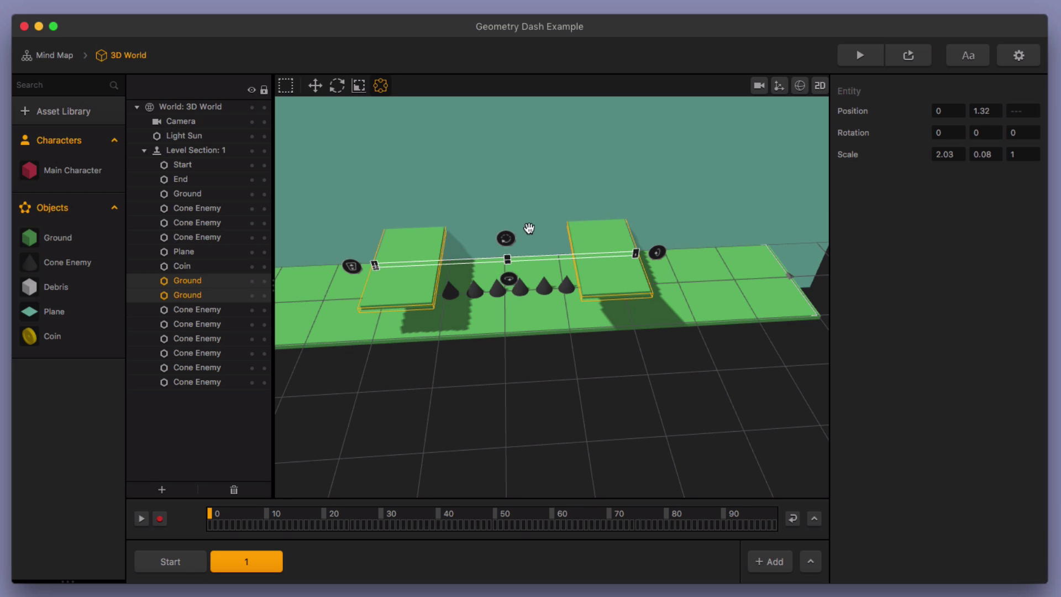
middle_click_drag(528, 232, 535, 270)
left_click_drag(499, 215, 498, 193)
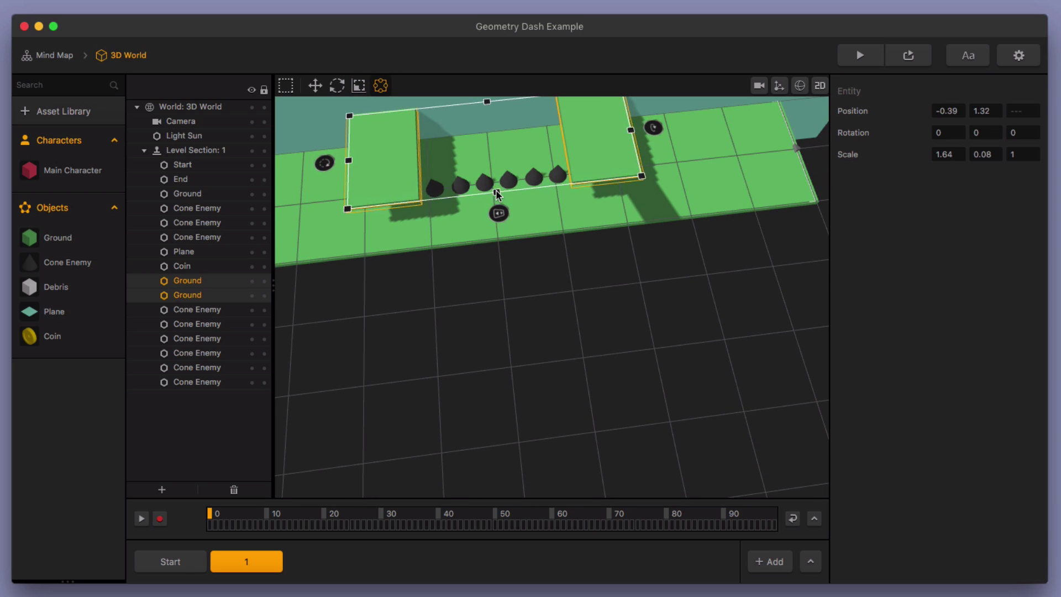
middle_click_drag(526, 229, 552, 160)
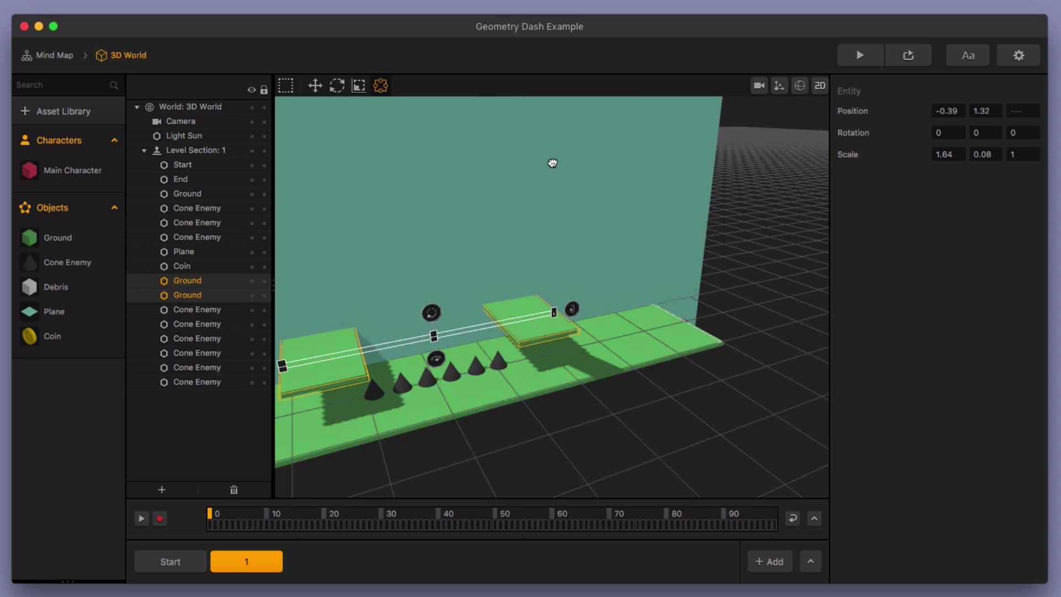
Step: Play-test the level with the shortened platforms in a preview, jumping cones and collecting coins, restart once, and close the preview
left_click(860, 56)
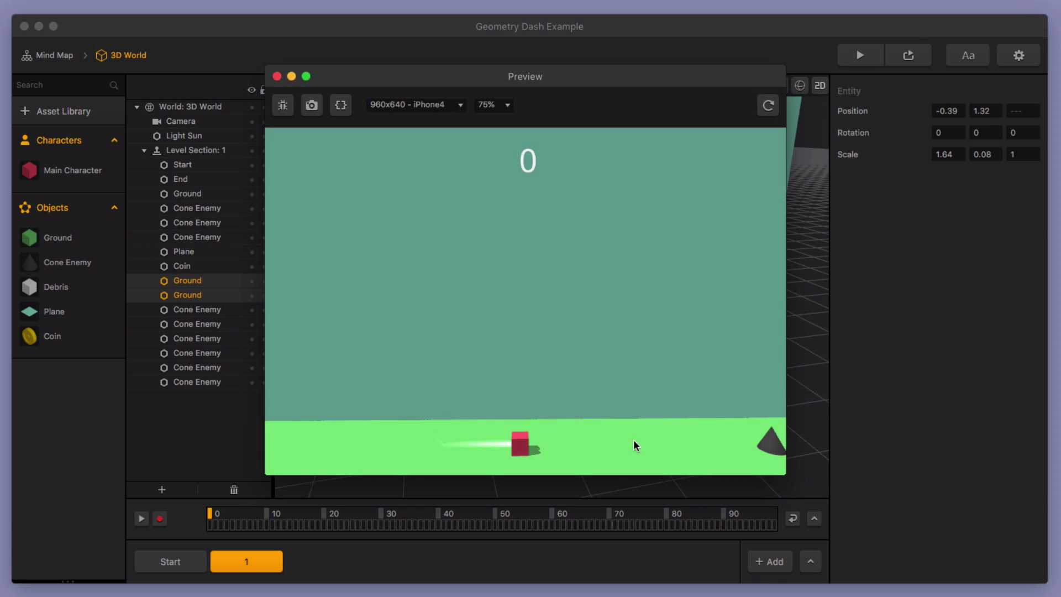
left_click(642, 441)
left_click(642, 442)
left_click(642, 442)
left_click(642, 441)
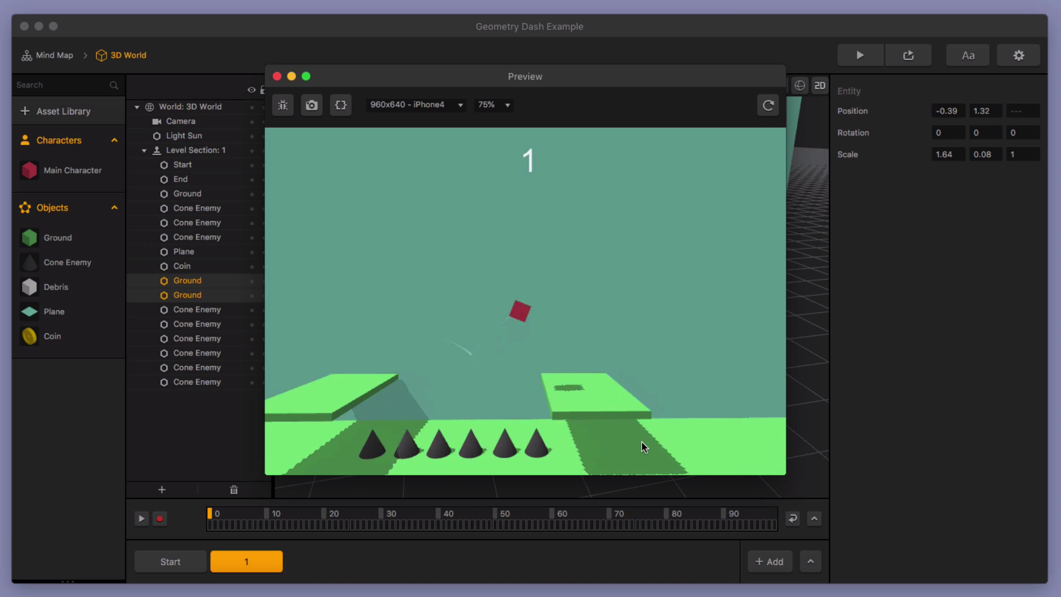
left_click(642, 442)
left_click(641, 441)
left_click(642, 443)
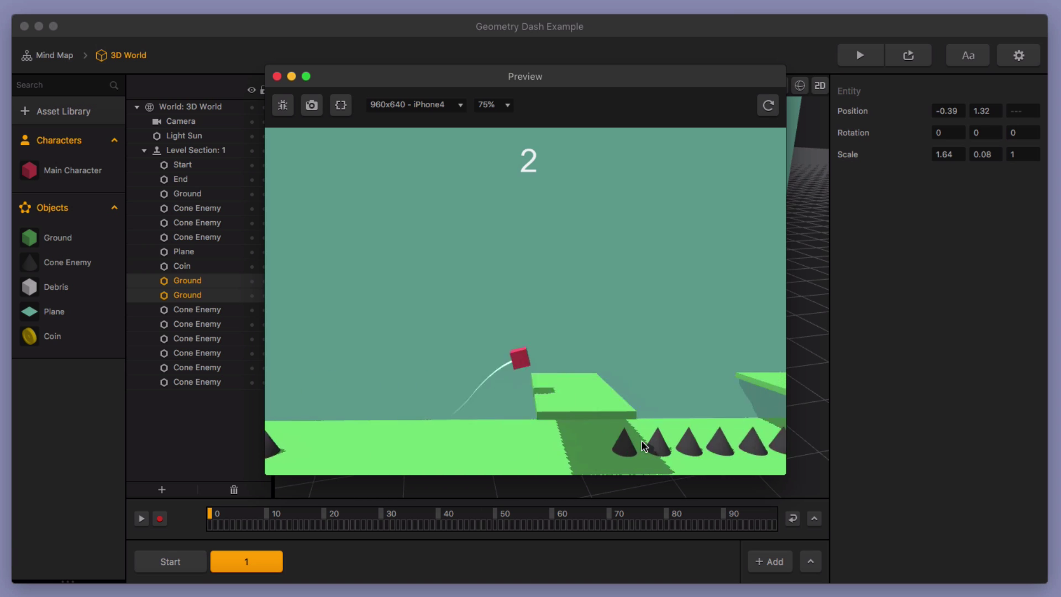
left_click(642, 442)
left_click(638, 440)
left_click(638, 439)
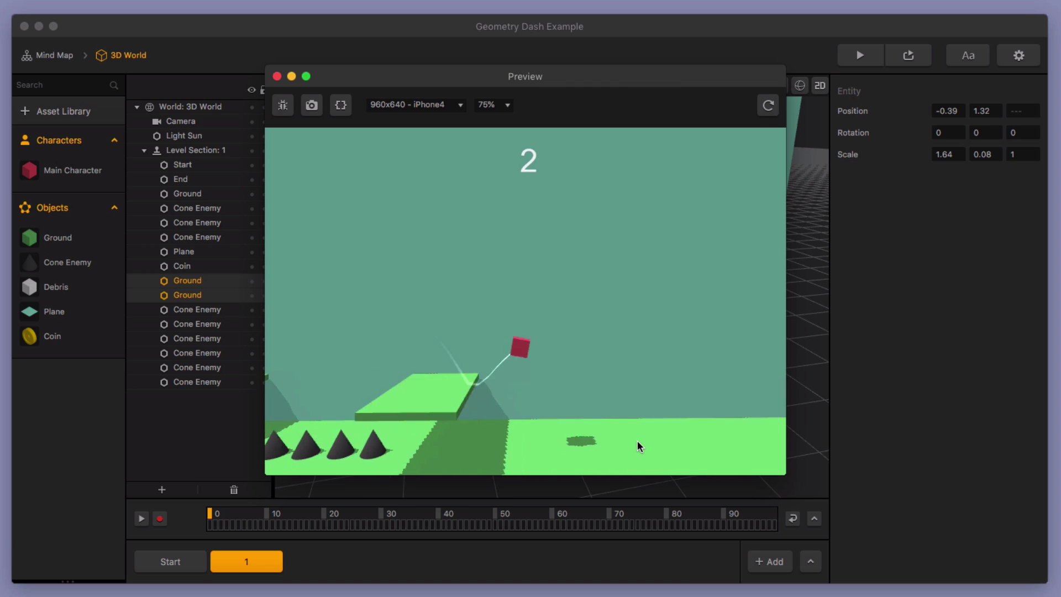
left_click(644, 434)
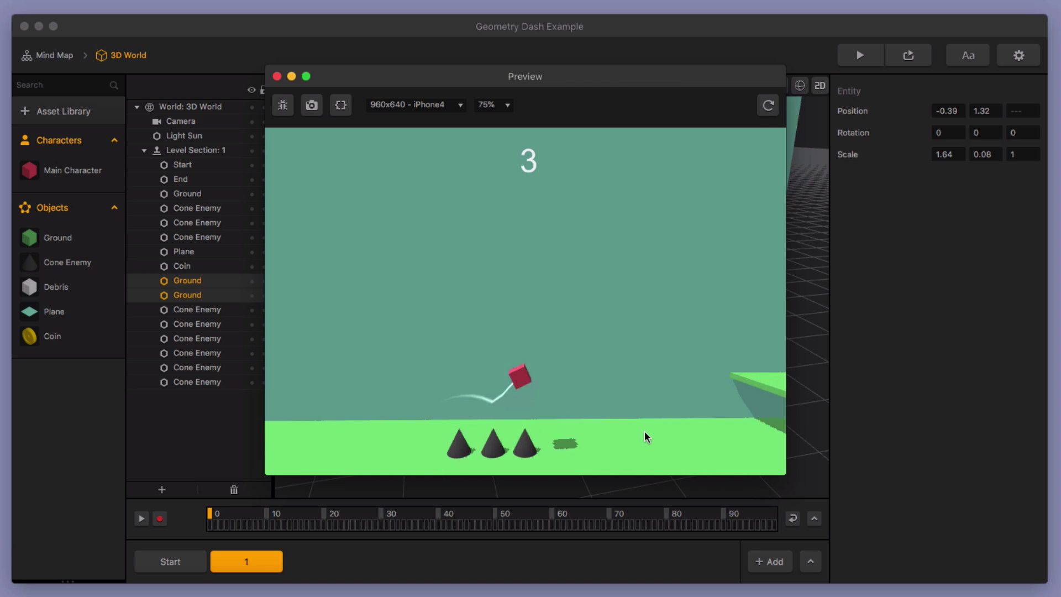
left_click(643, 433)
left_click(632, 438)
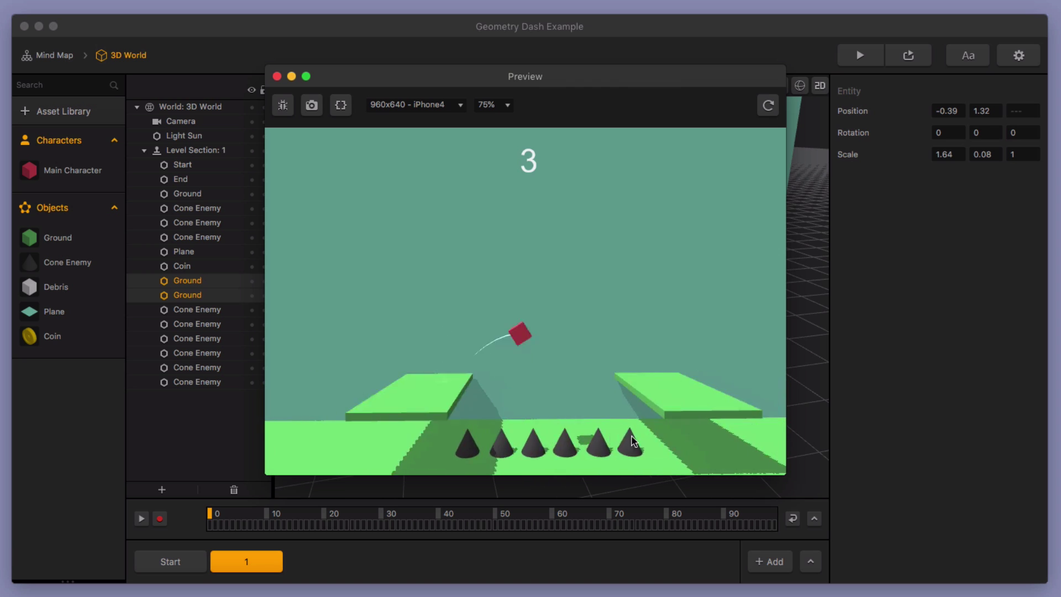
left_click(628, 441)
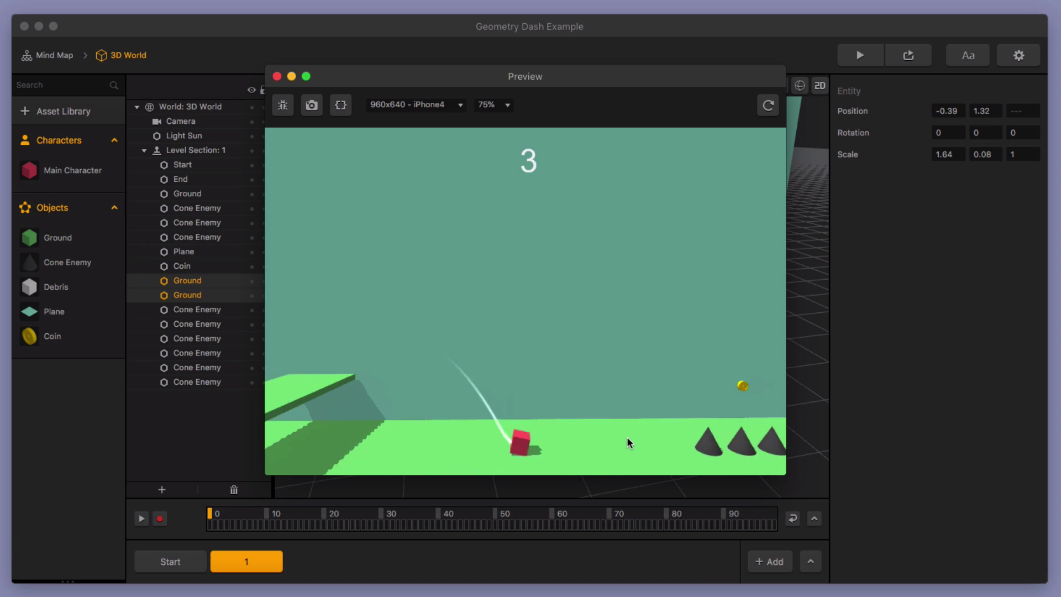
left_click(626, 441)
left_click(626, 439)
left_click(625, 438)
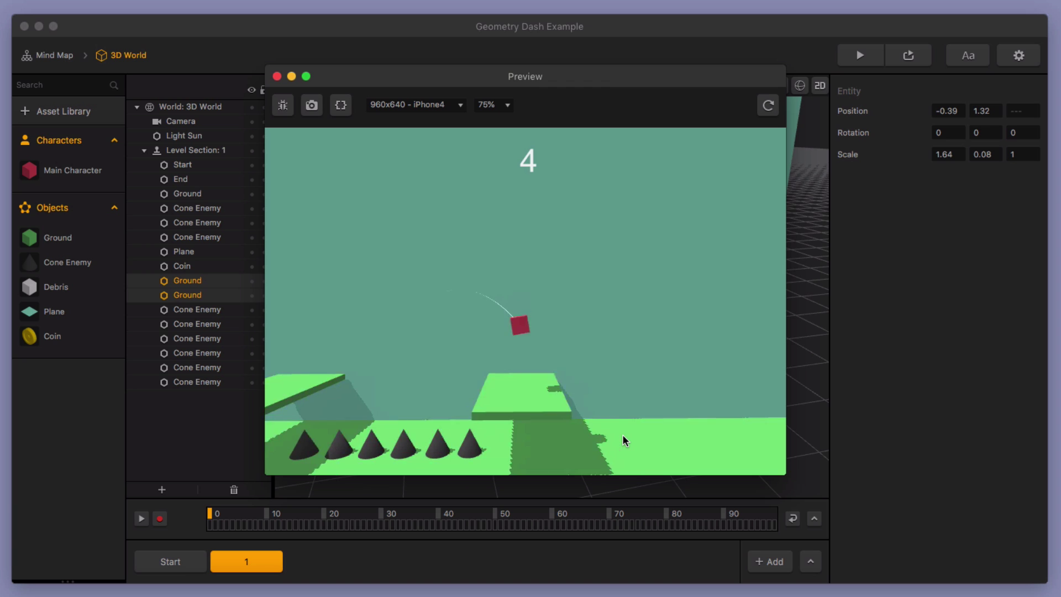
left_click(665, 386)
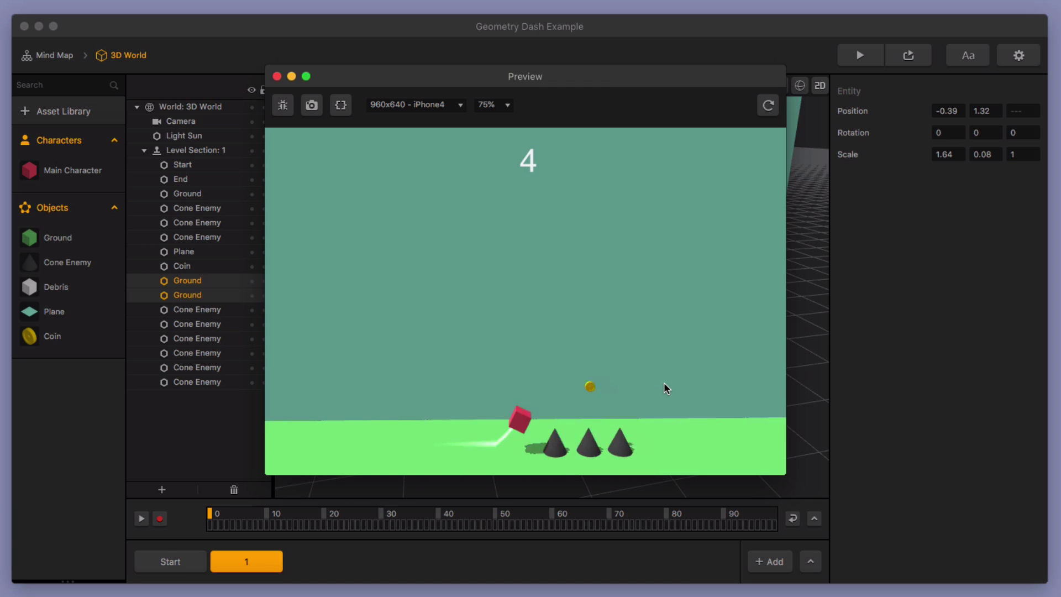
left_click(662, 389)
left_click(659, 388)
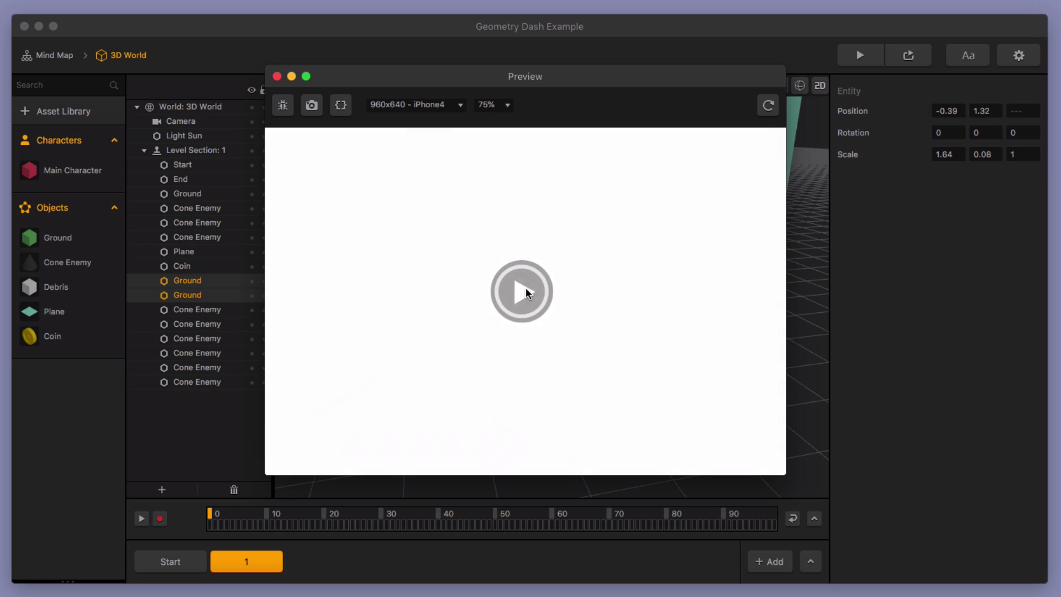
left_click(526, 294)
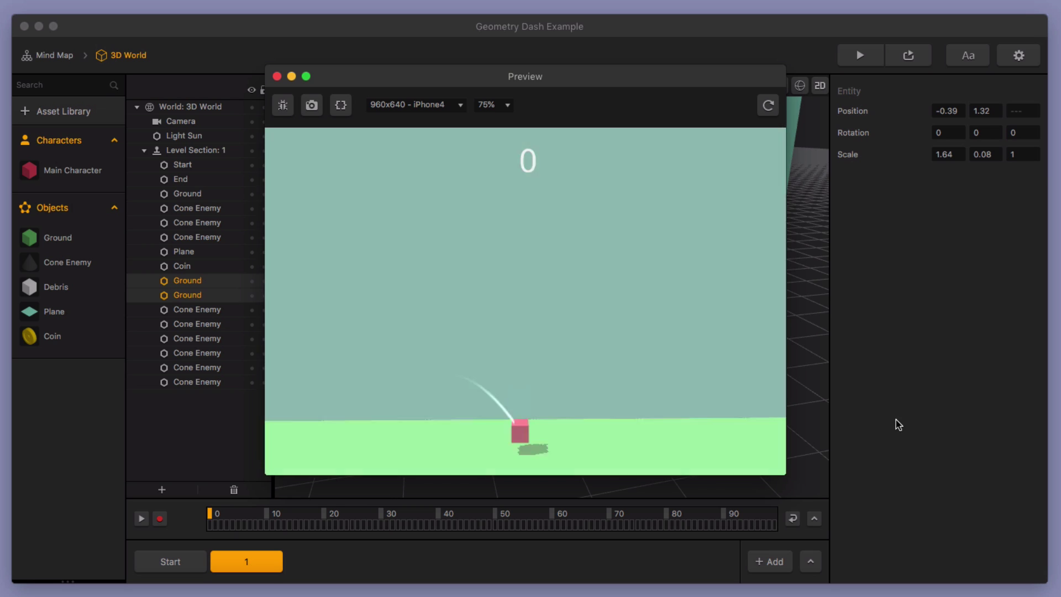
left_click(276, 76)
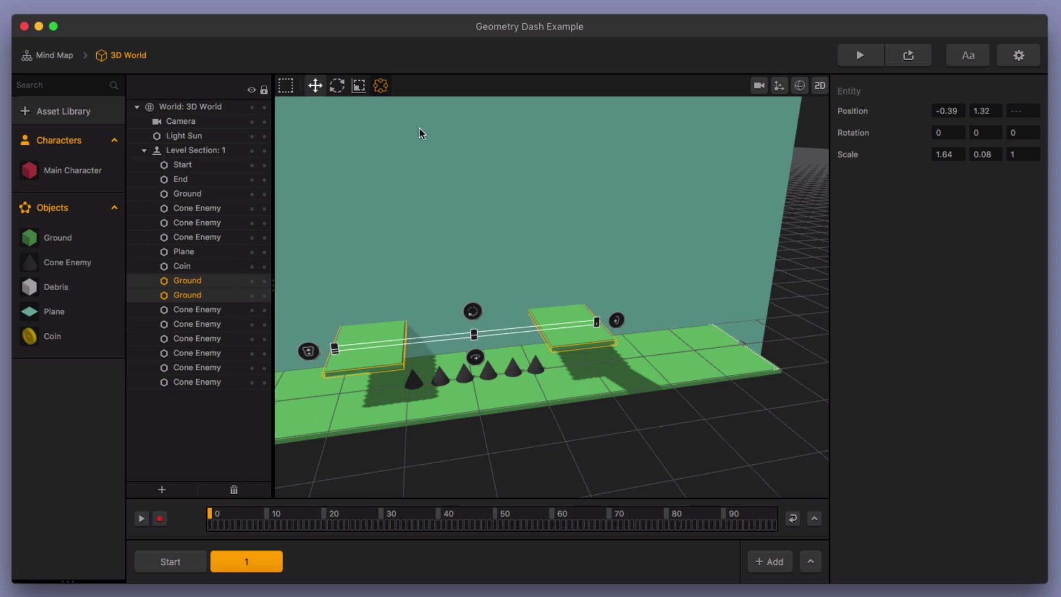